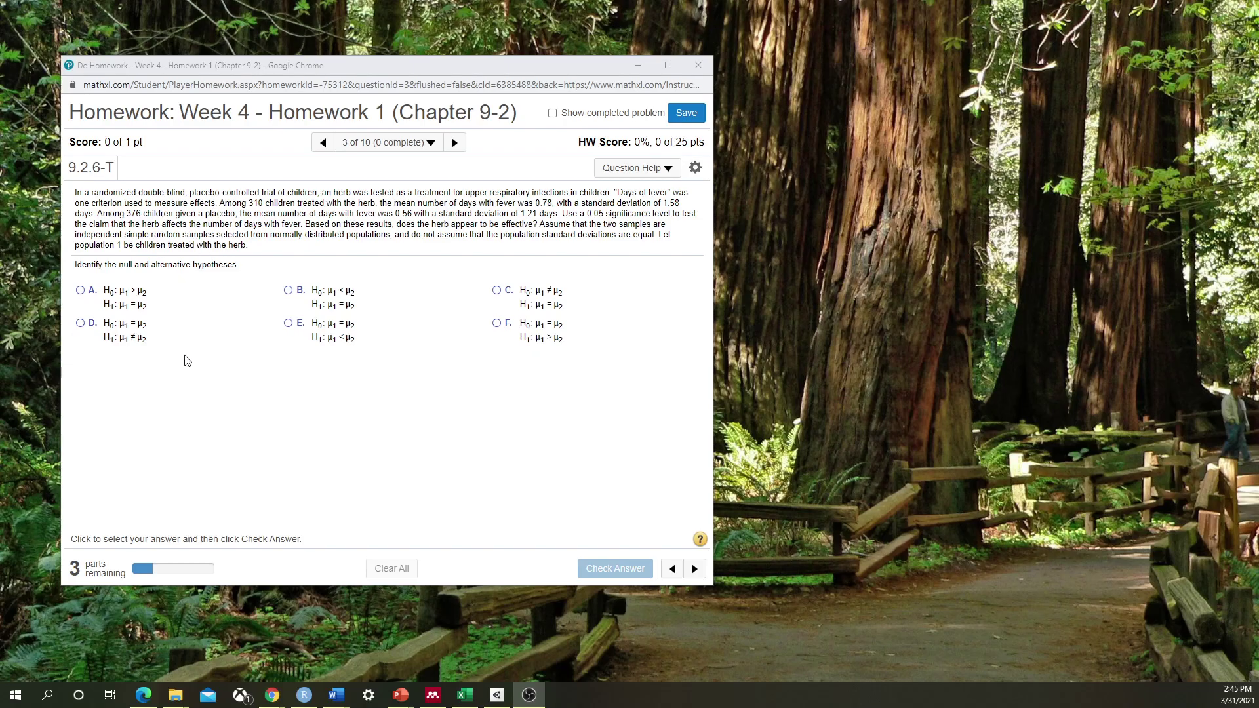
Answer the hypotheses part with option D (H0: μ1 = μ2, H1: μ1 ≠ μ2) and check it
click(90, 324)
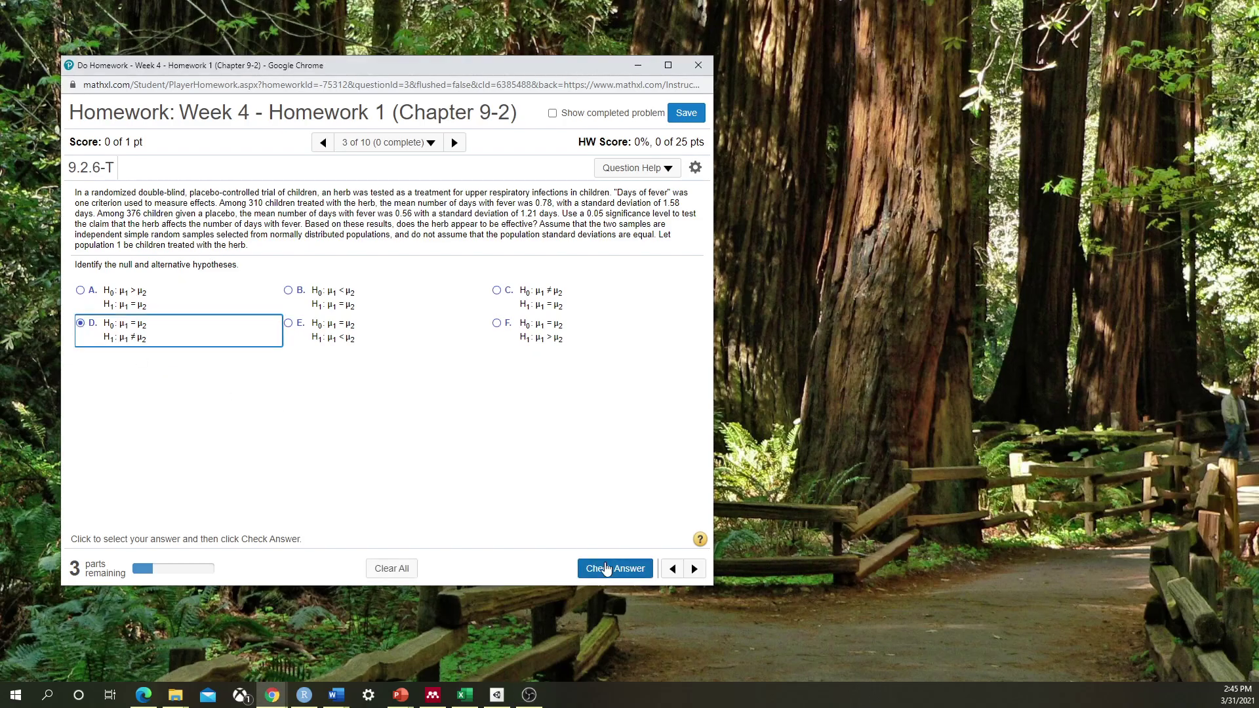
click(605, 567)
click(398, 392)
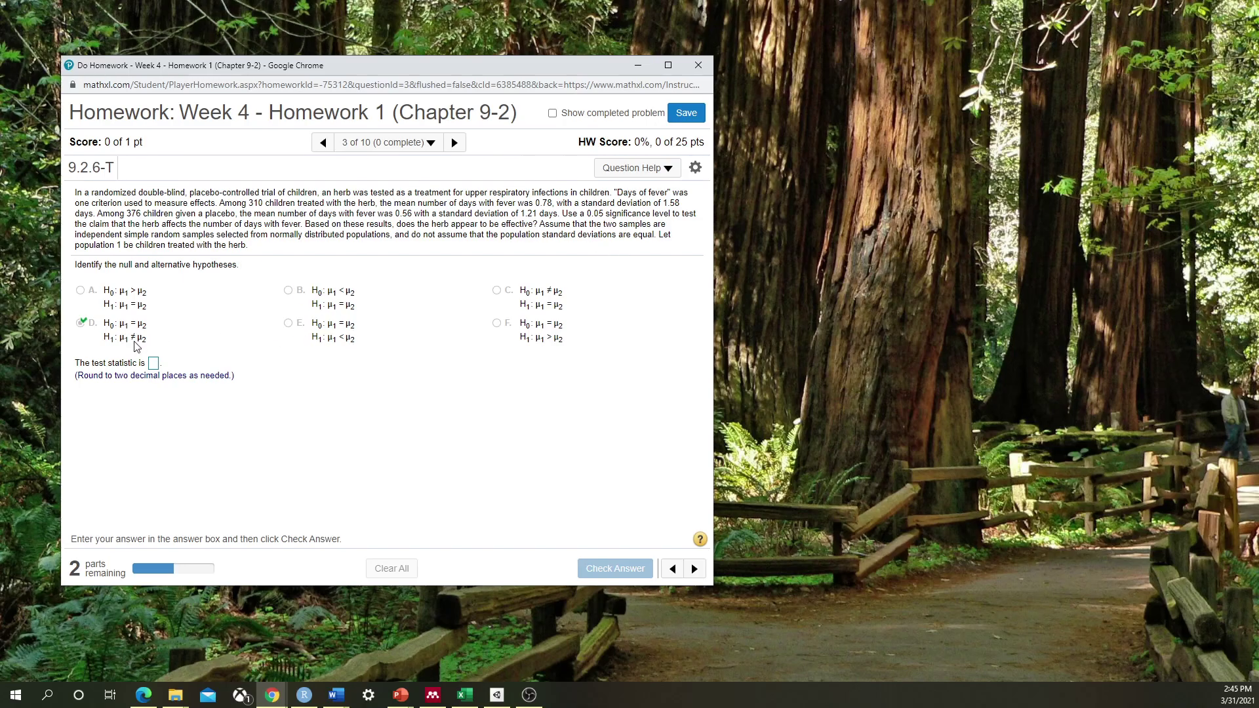
Open StatCrunch from the question's help resources for the test statistic part
click(154, 364)
click(638, 170)
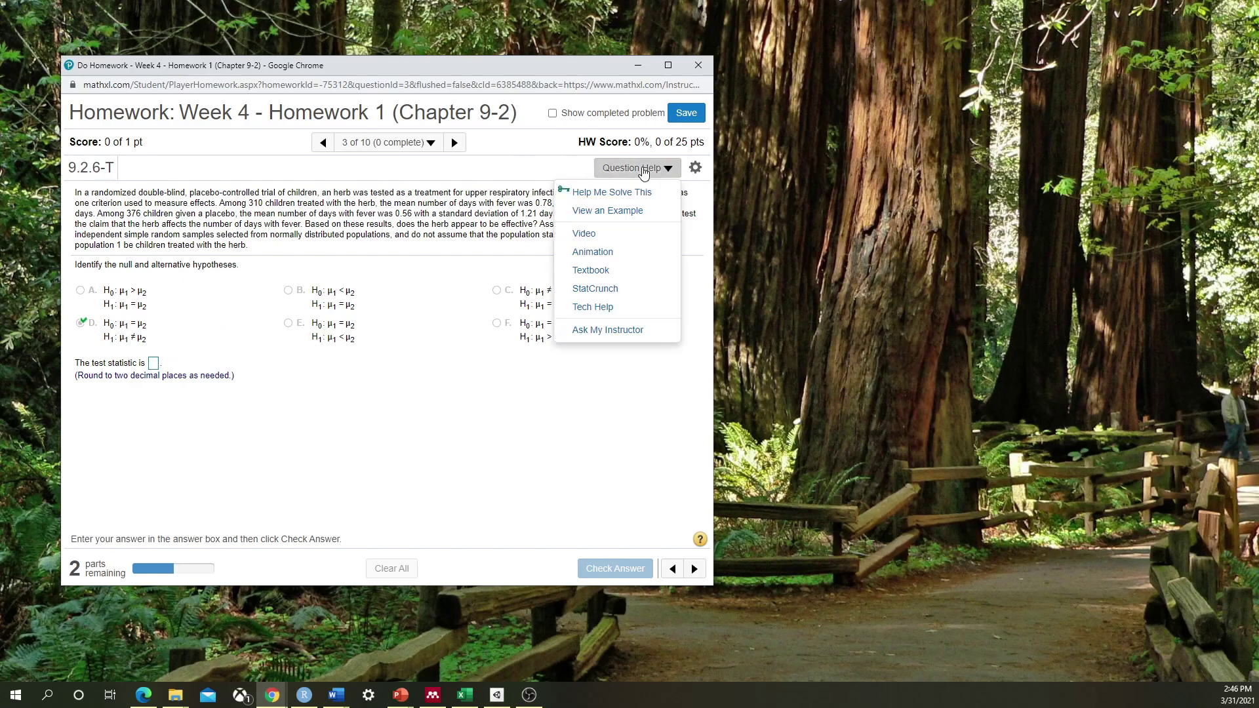
click(606, 288)
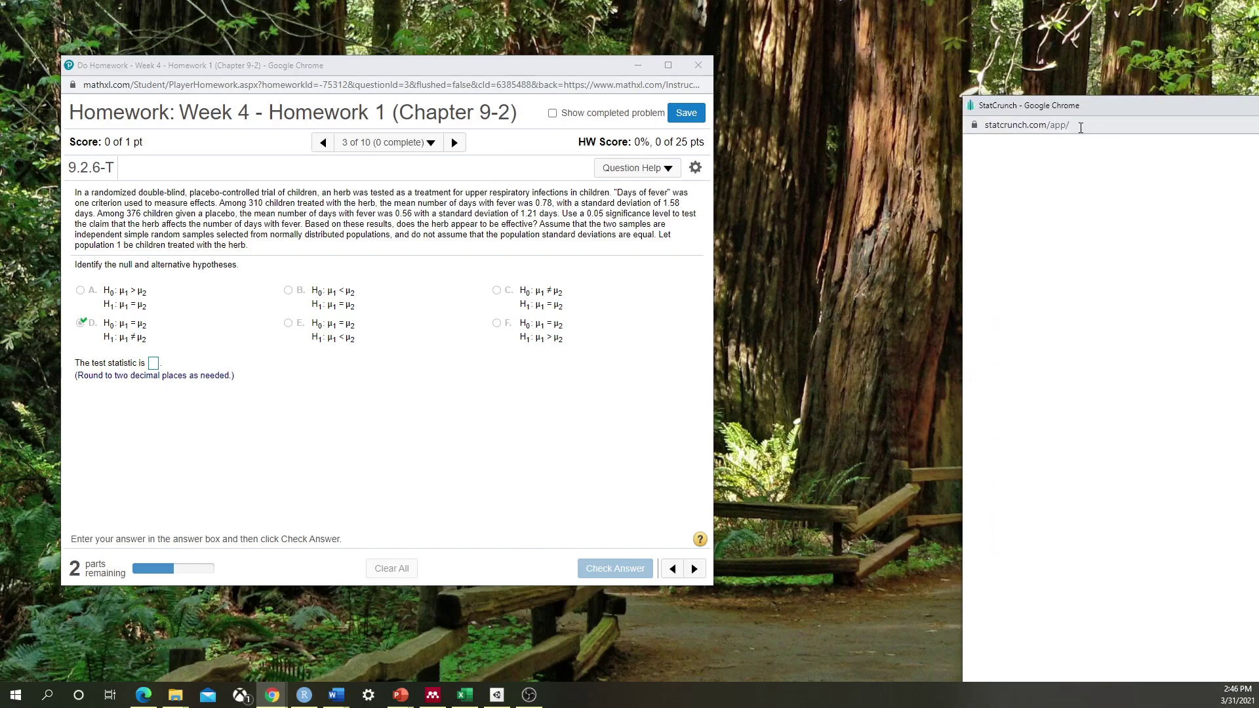
Arrange the homework and StatCrunch windows side by side so that both are fully readable
drag(1158, 109, 683, 61)
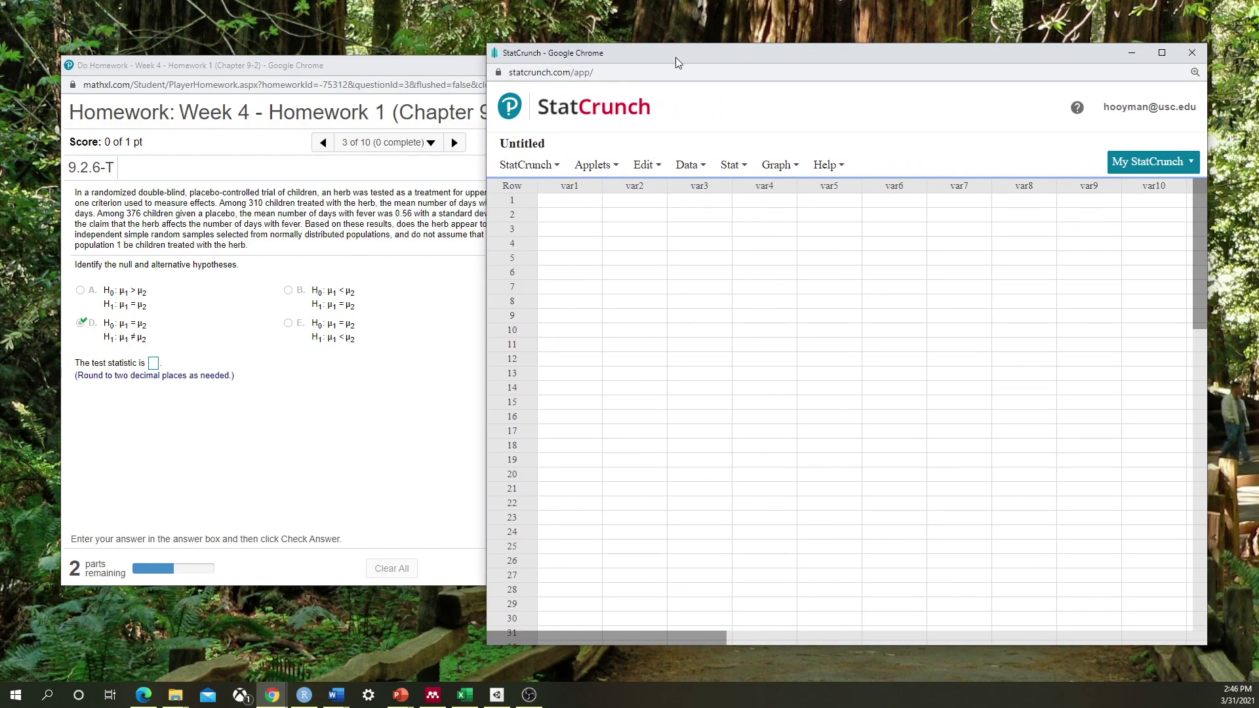
drag(427, 66, 346, 98)
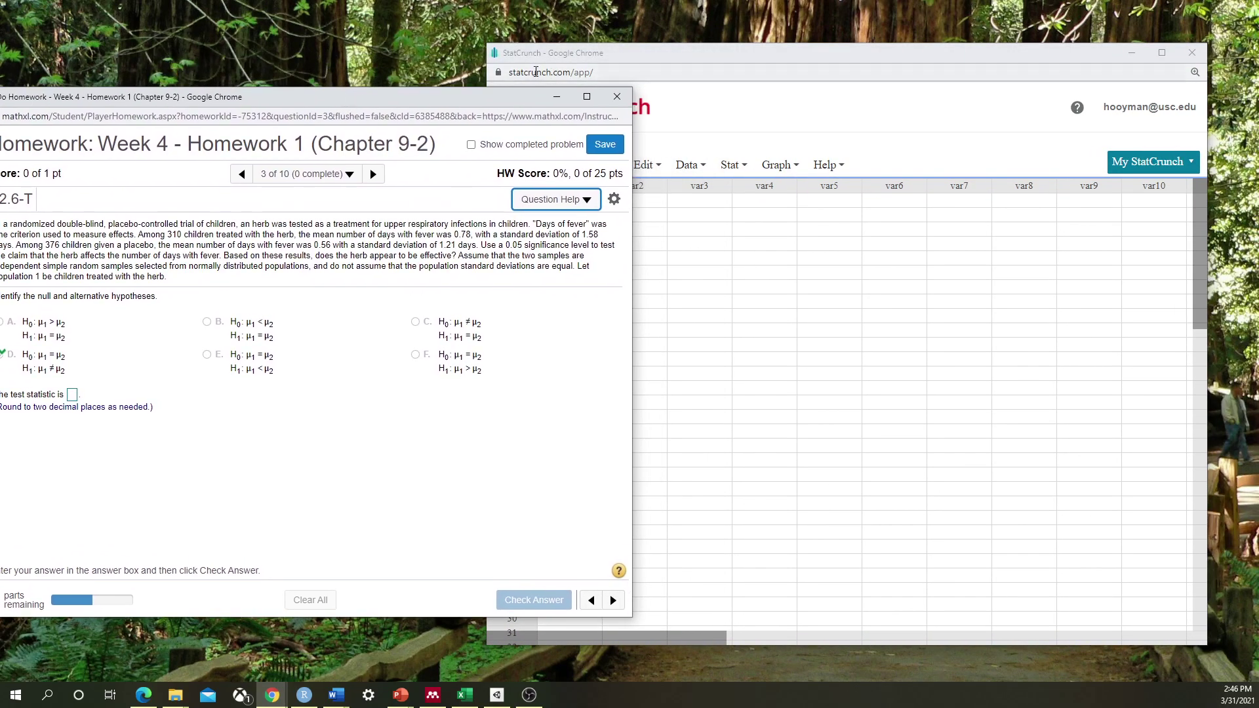
drag(482, 67, 637, 68)
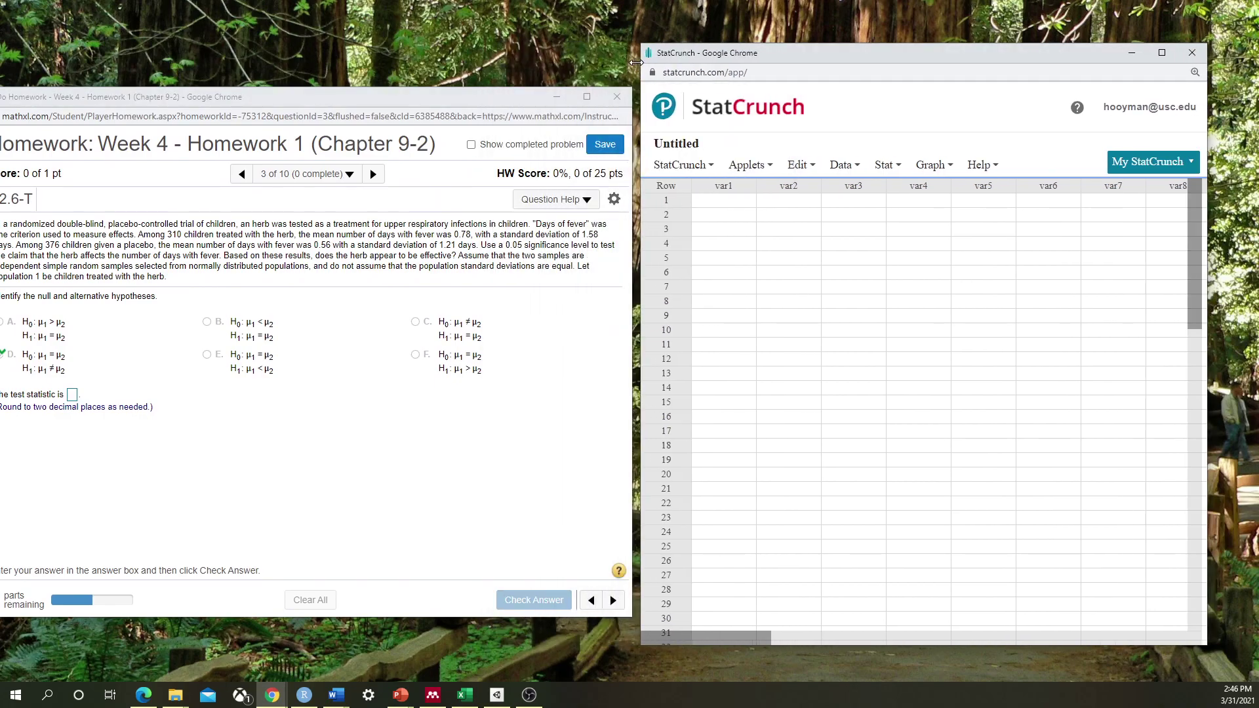
drag(301, 97, 326, 99)
double_click(760, 51)
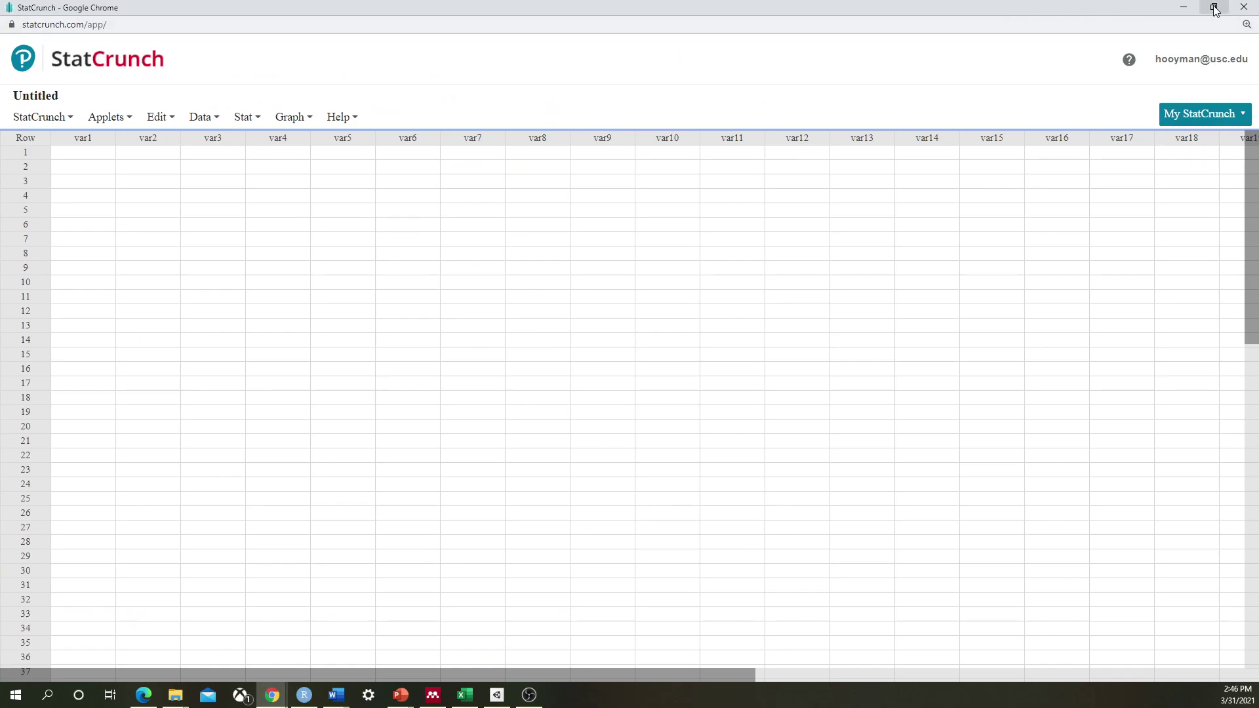
click(1214, 9)
drag(839, 20, 882, 54)
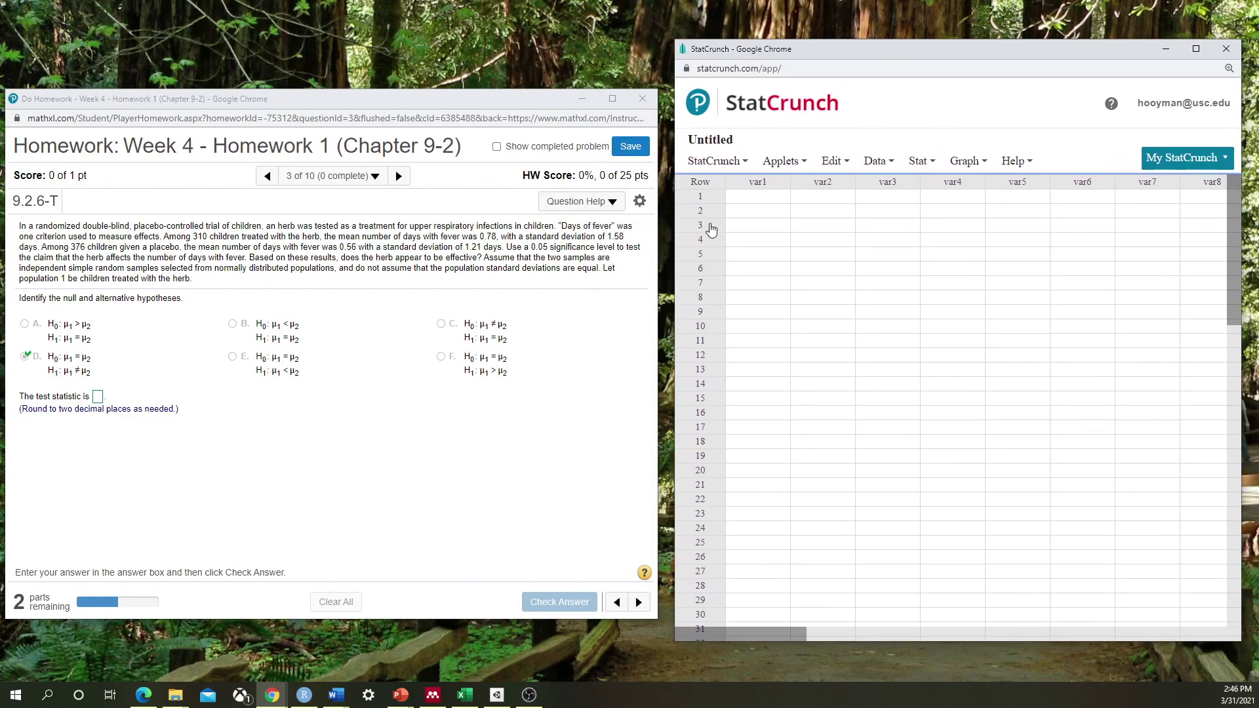
Start a two-sample T test from summary statistics in StatCrunch and locate the sample figures in the homework problem
click(924, 163)
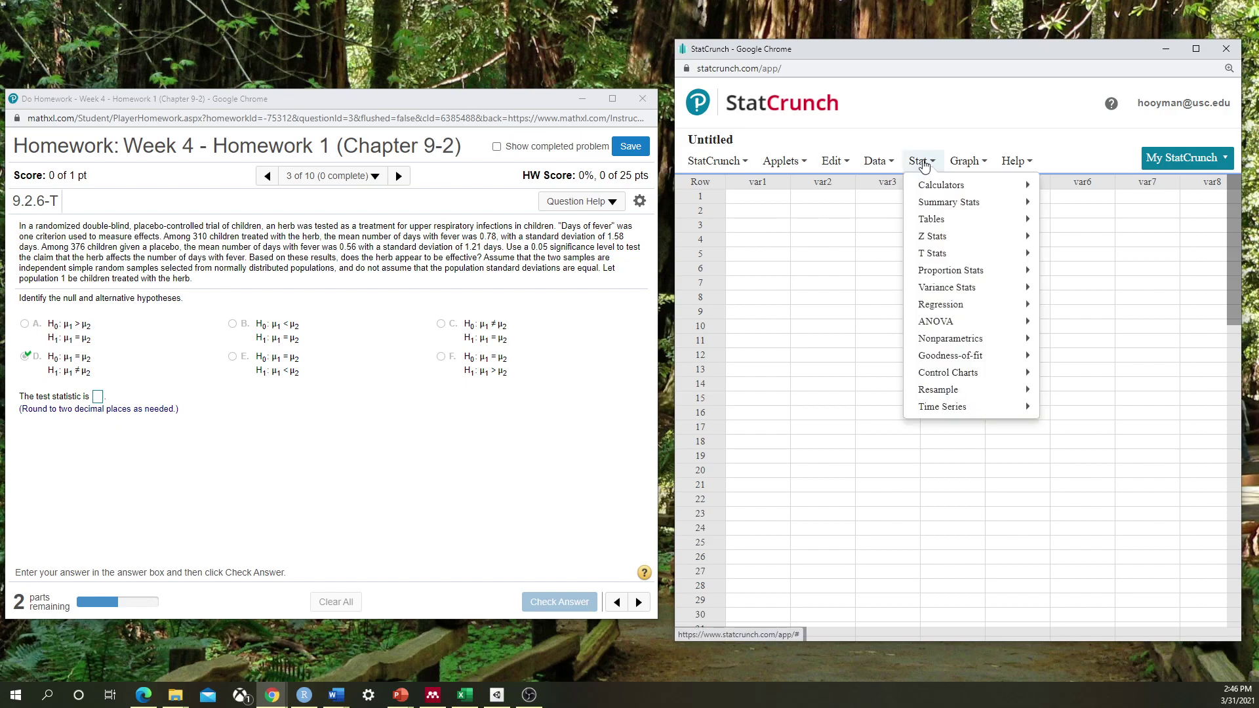
mouse_move(936, 254)
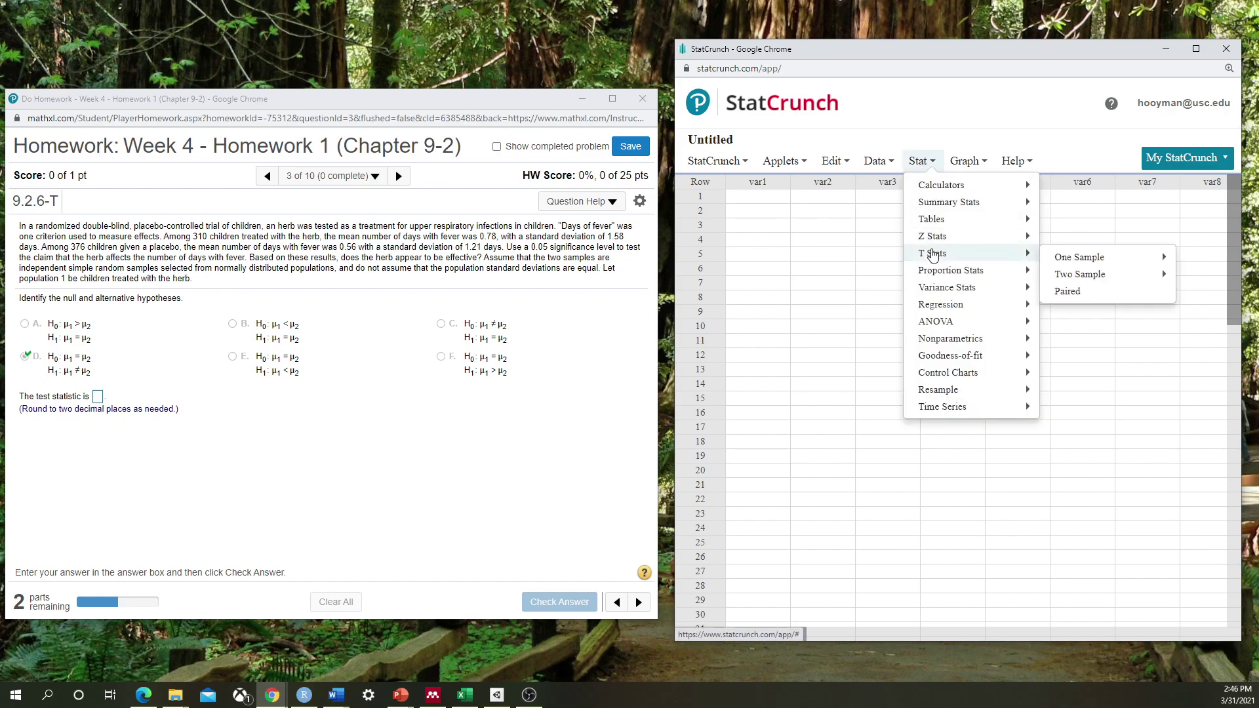
mouse_move(1092, 260)
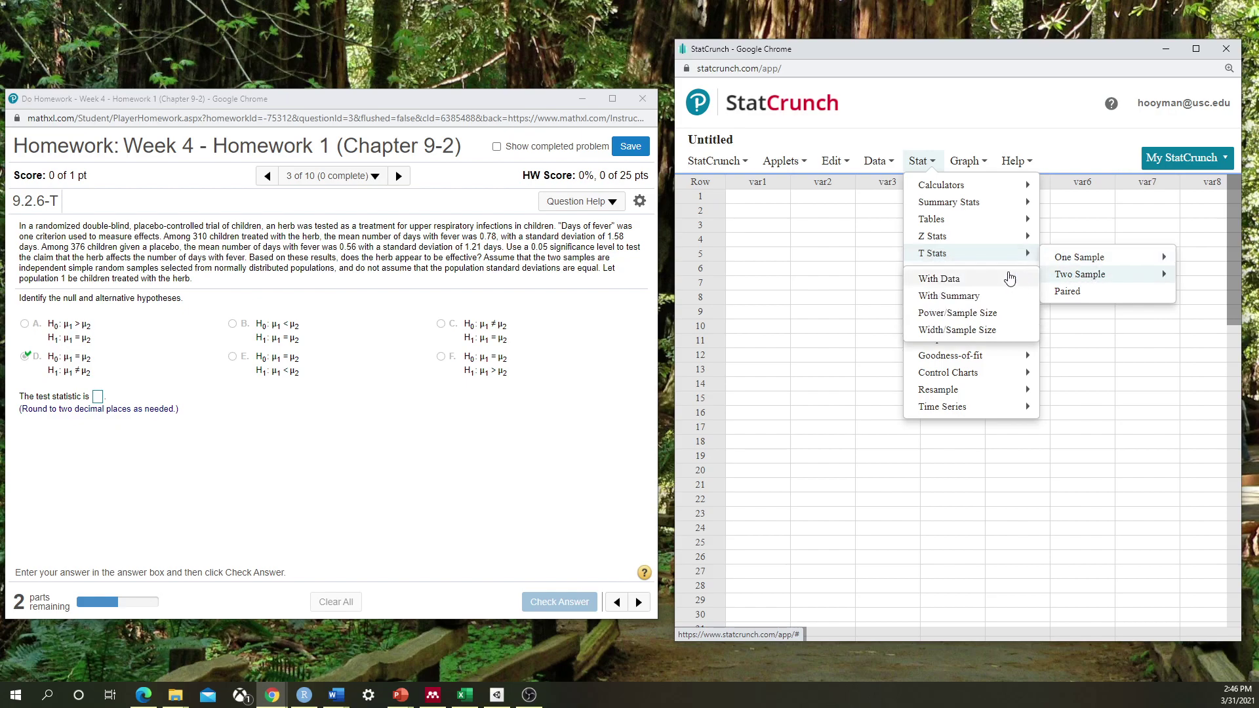
click(948, 297)
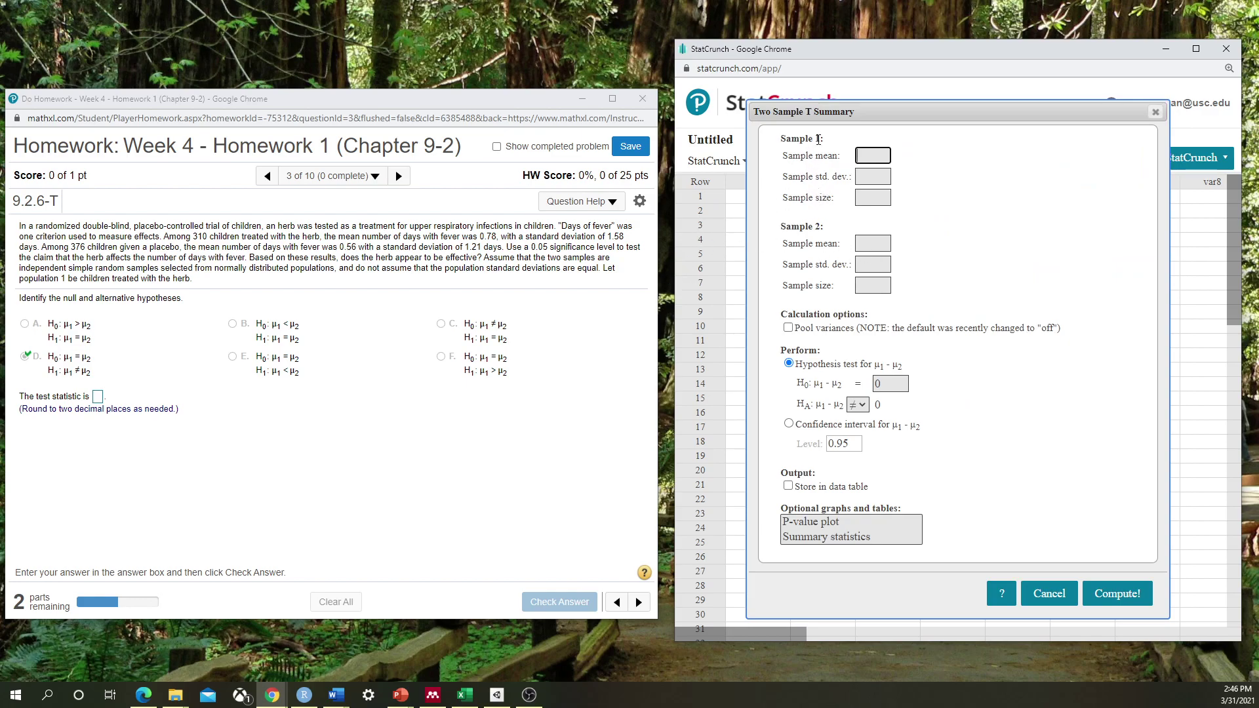
drag(781, 140, 823, 140)
drag(781, 227, 822, 226)
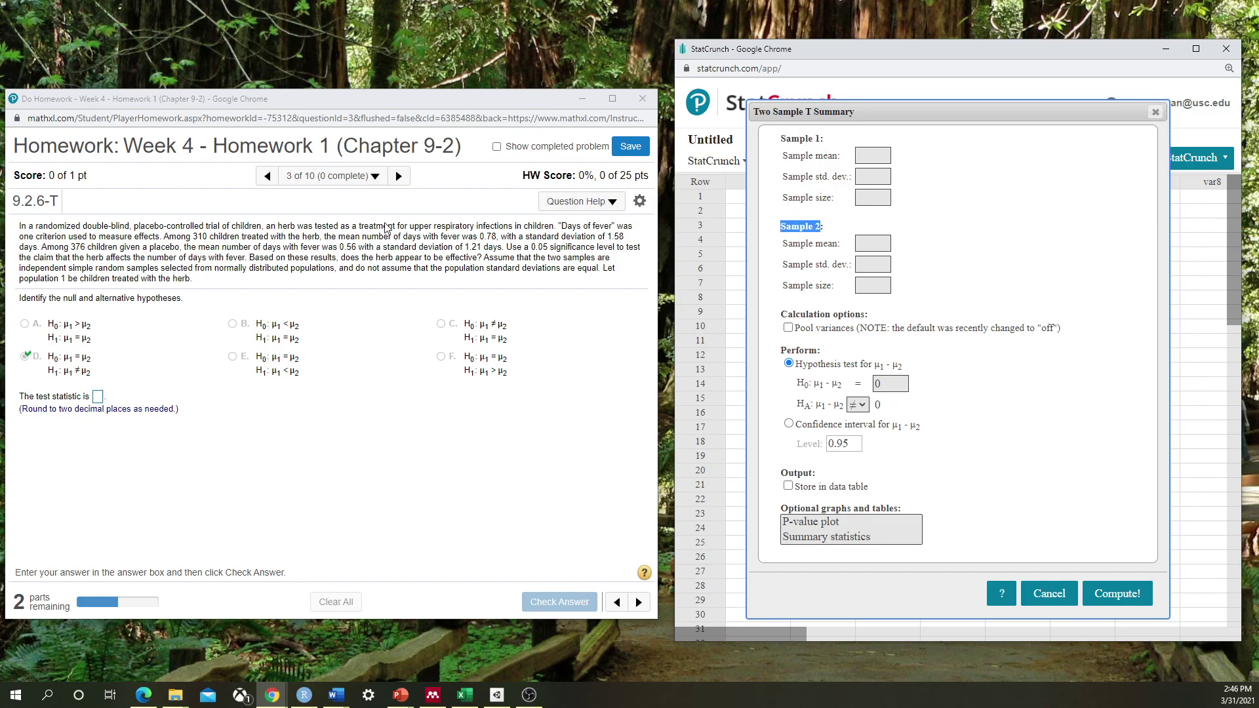
click(327, 238)
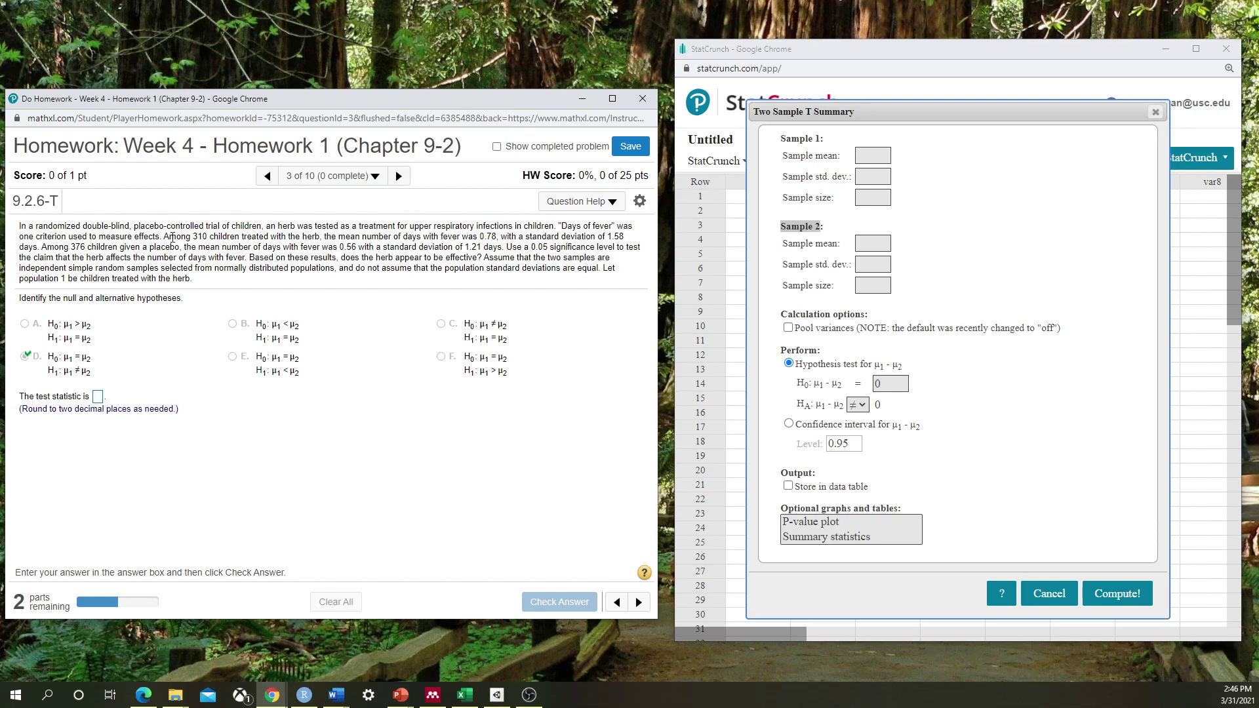
Fill in Sample 1 for the herb group with mean .78, standard deviation 1.58 and sample size 310
click(857, 160)
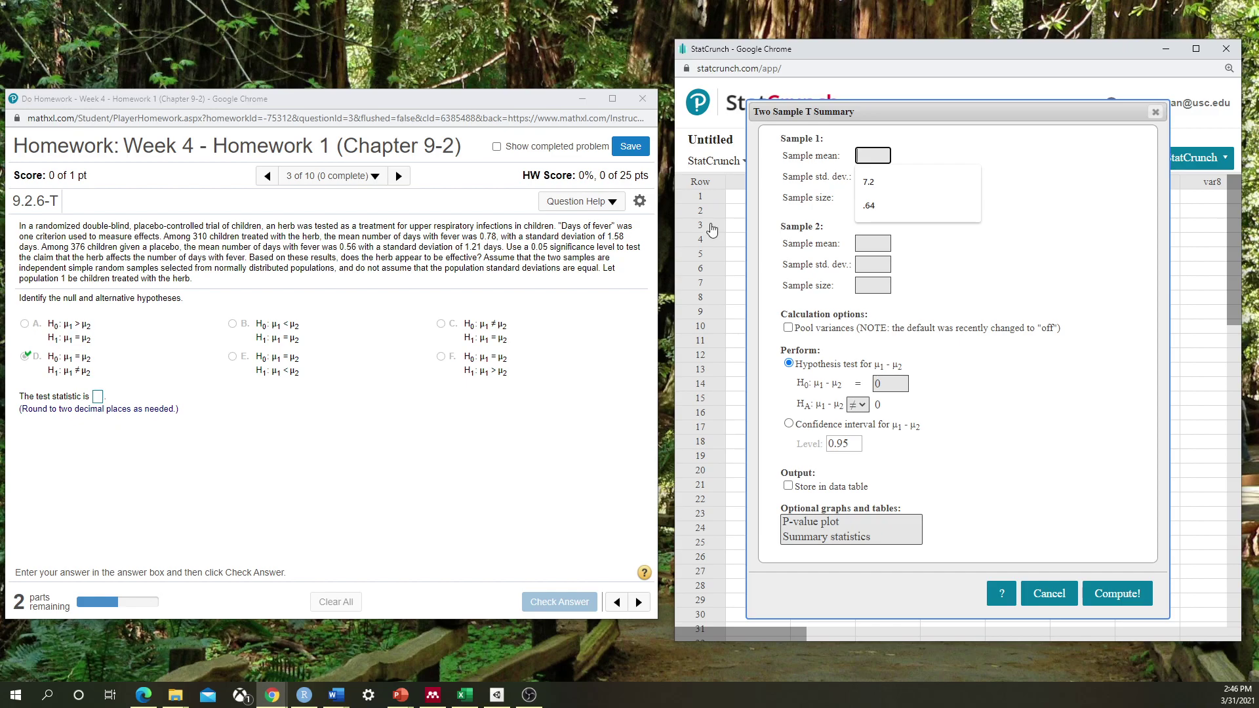
text(.78)
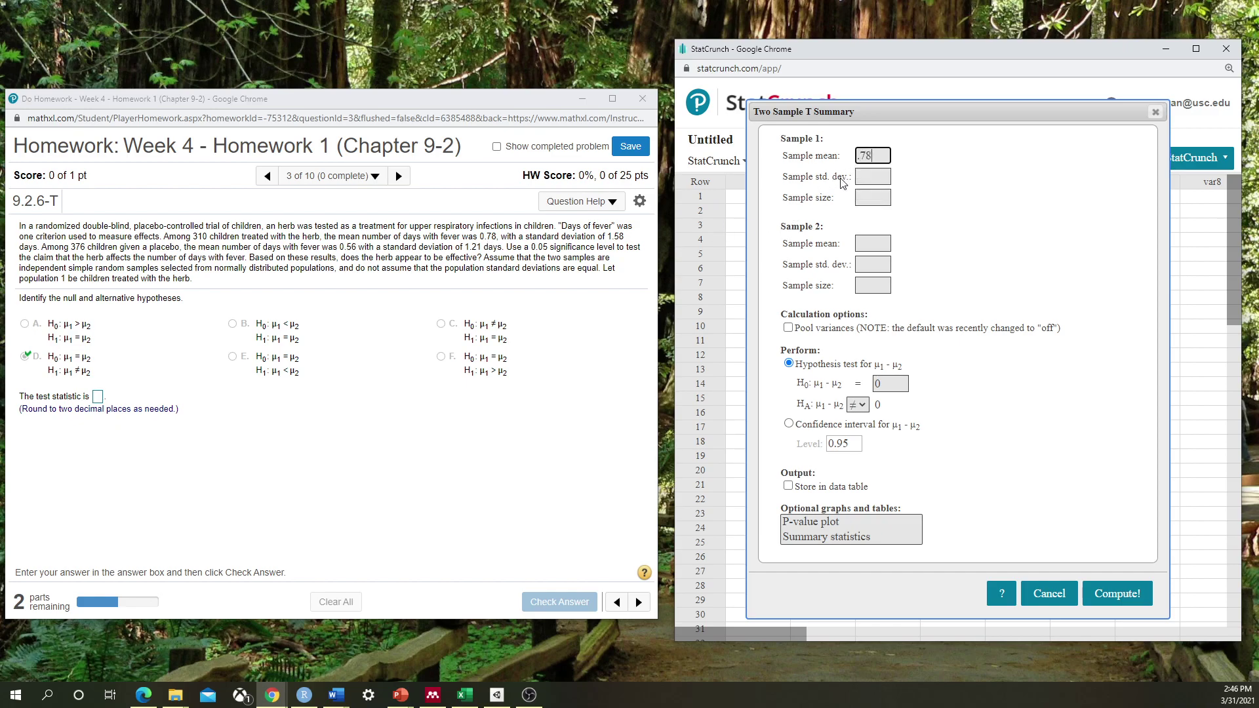
click(870, 182)
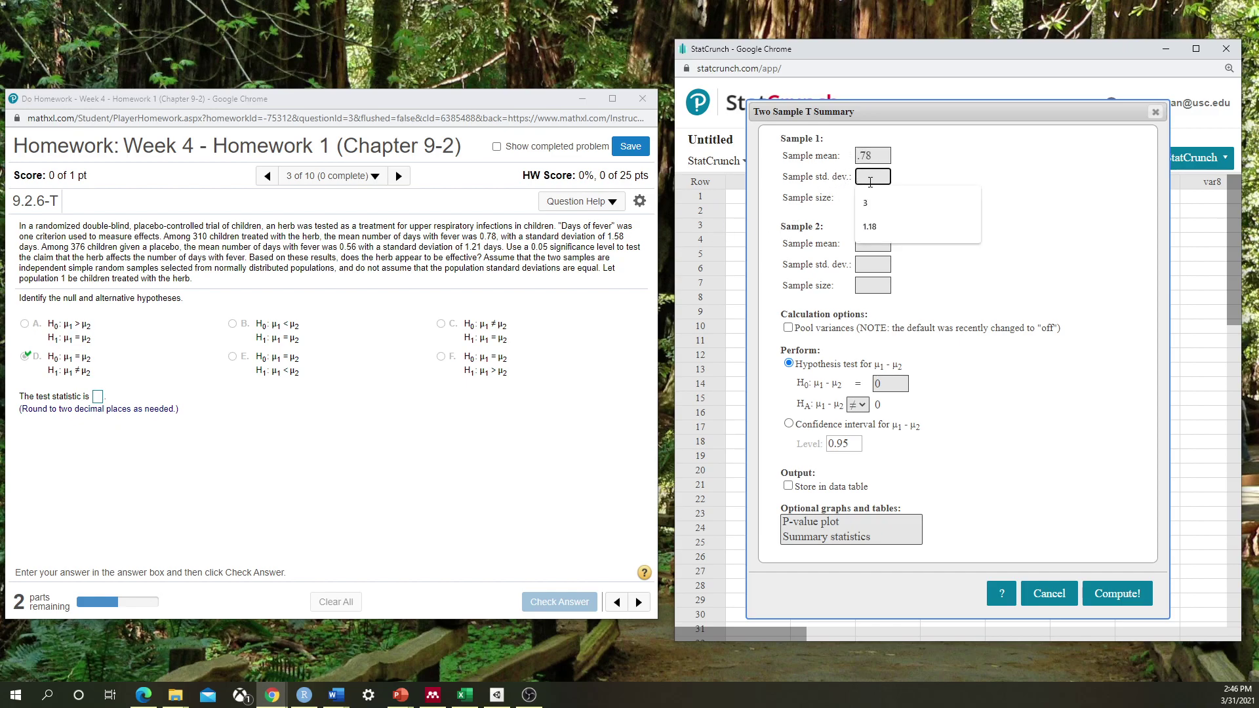
text(1.58)
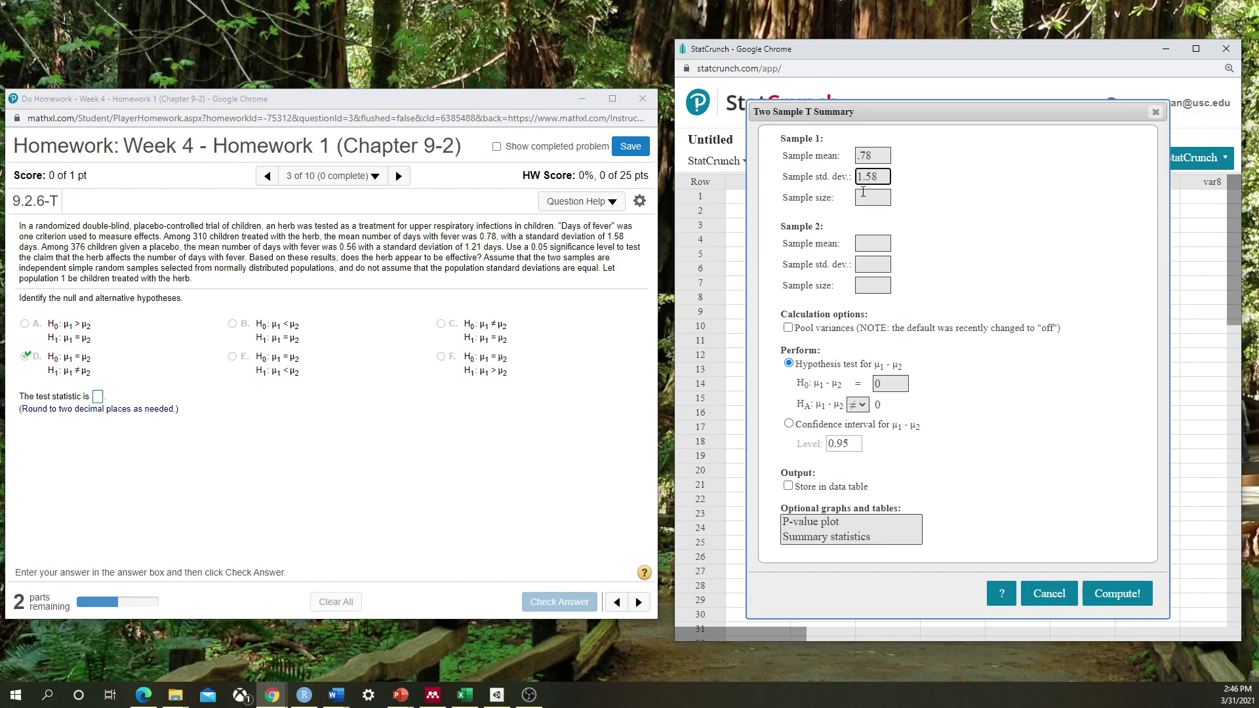
click(863, 195)
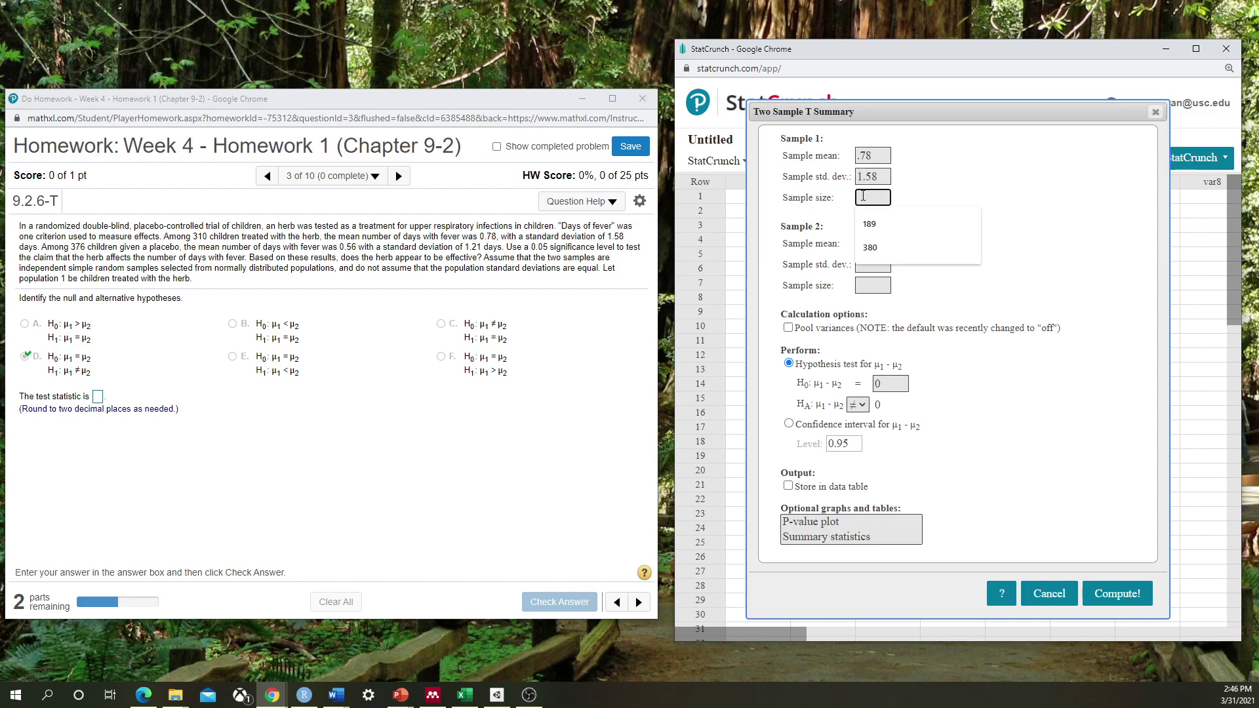
text(310)
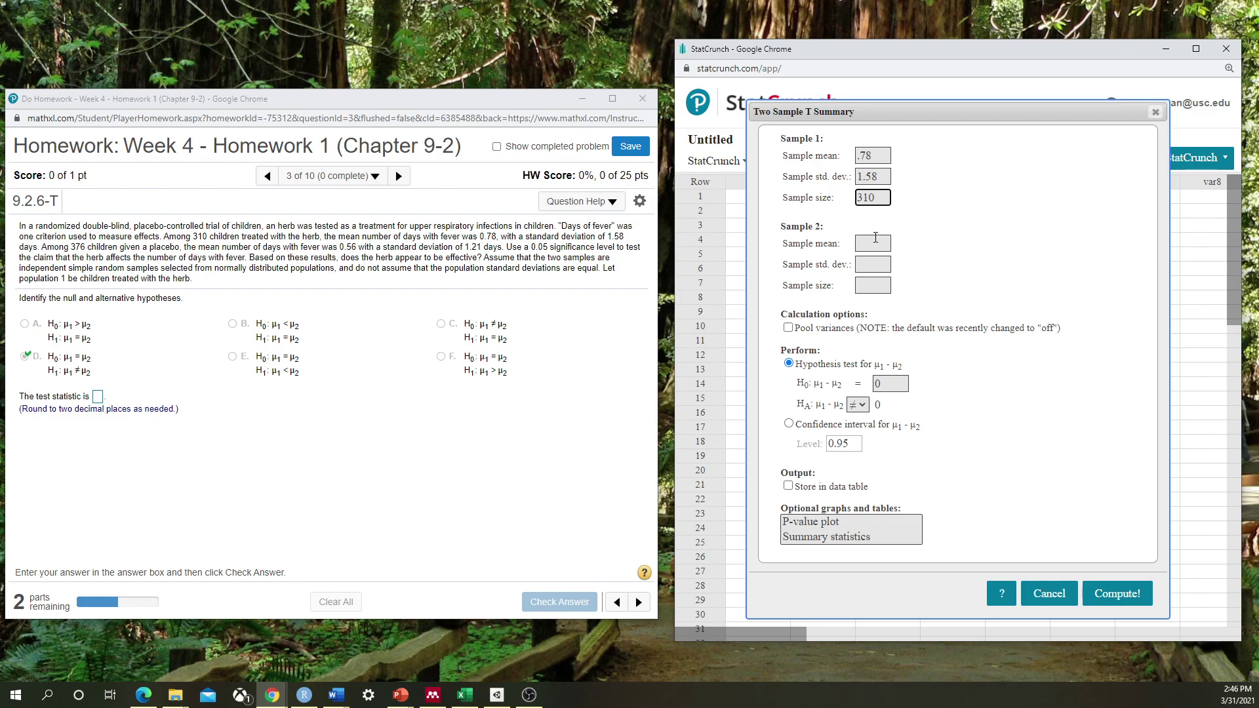
Fill in Sample 2 for the placebo group with mean .56, standard deviation 1.21 and sample size 376
click(880, 245)
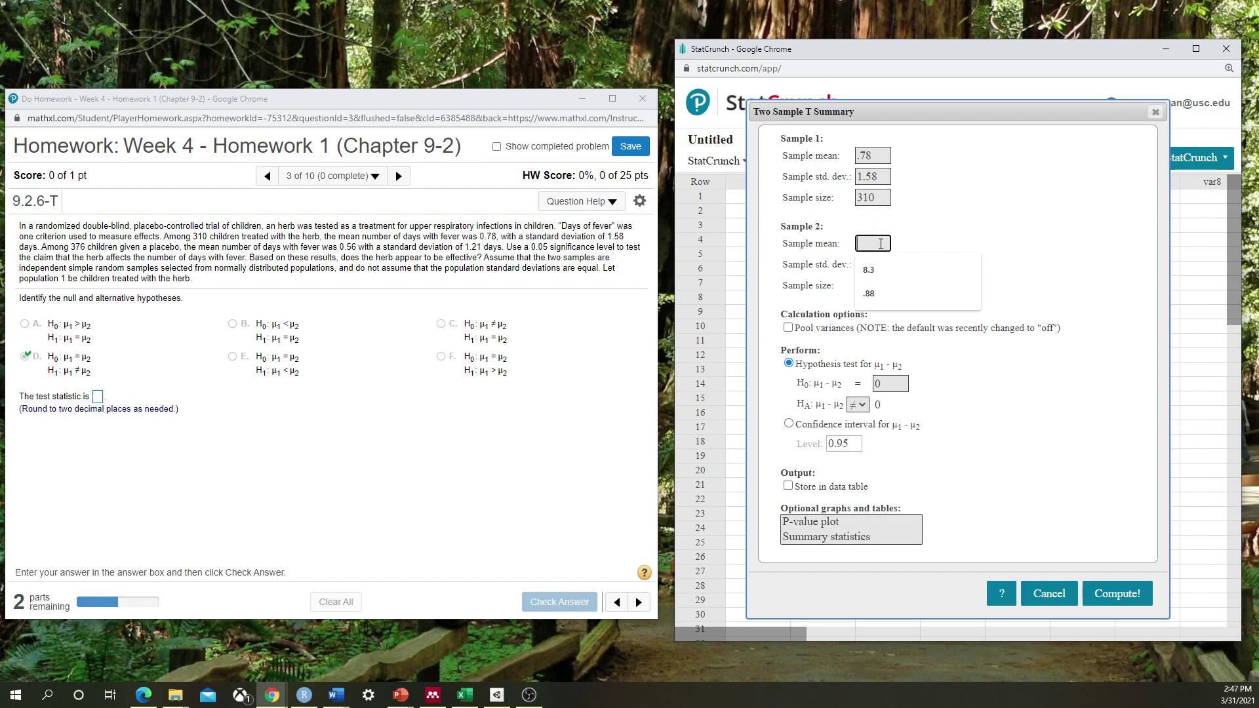
text(.56)
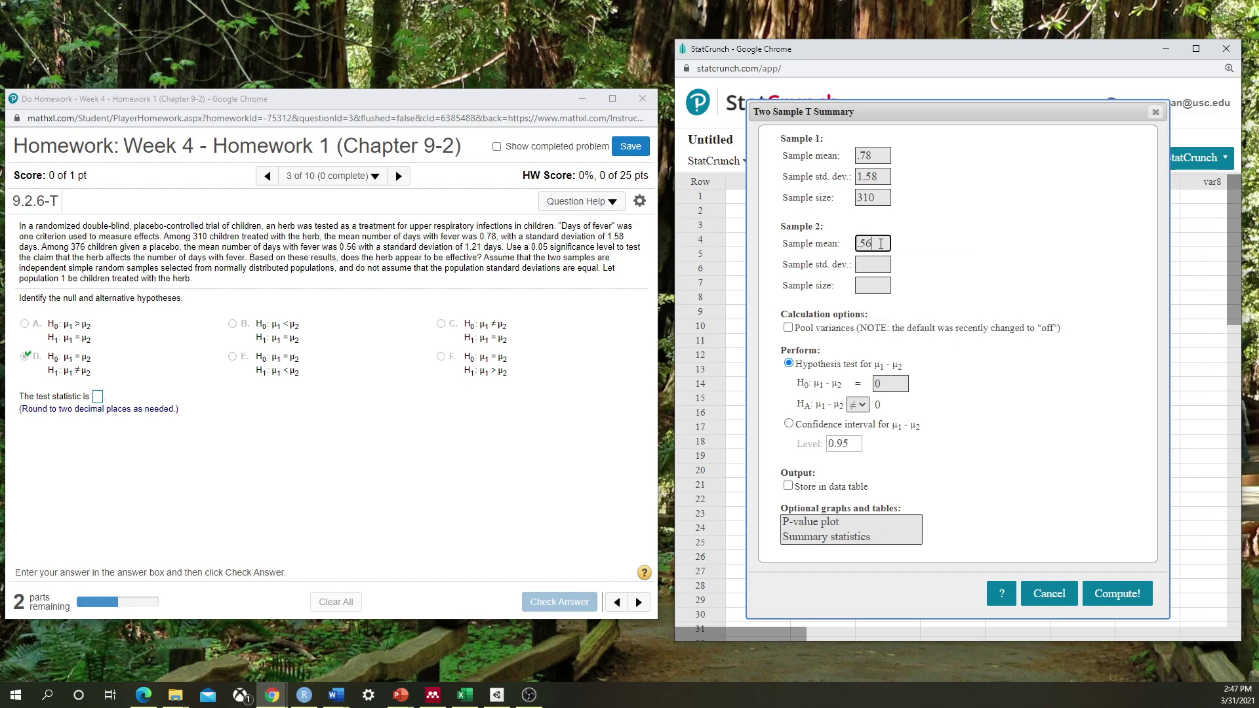
click(871, 265)
text(1.21)
click(877, 286)
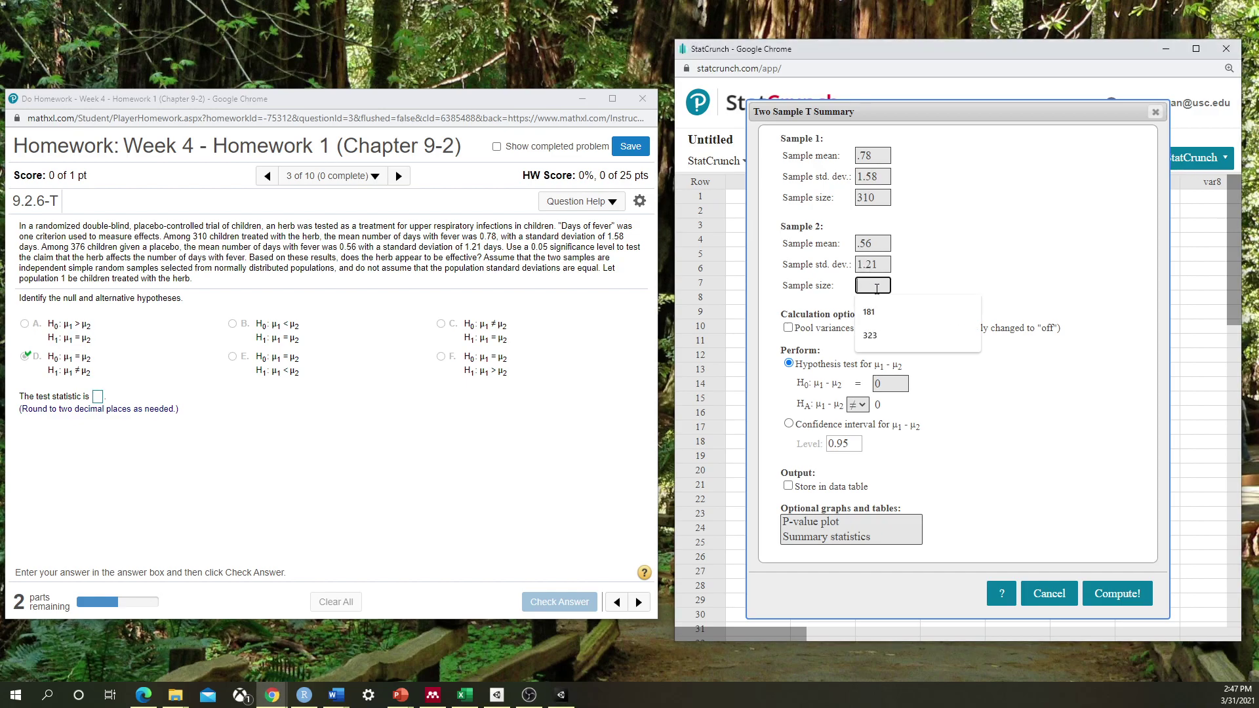
text(376)
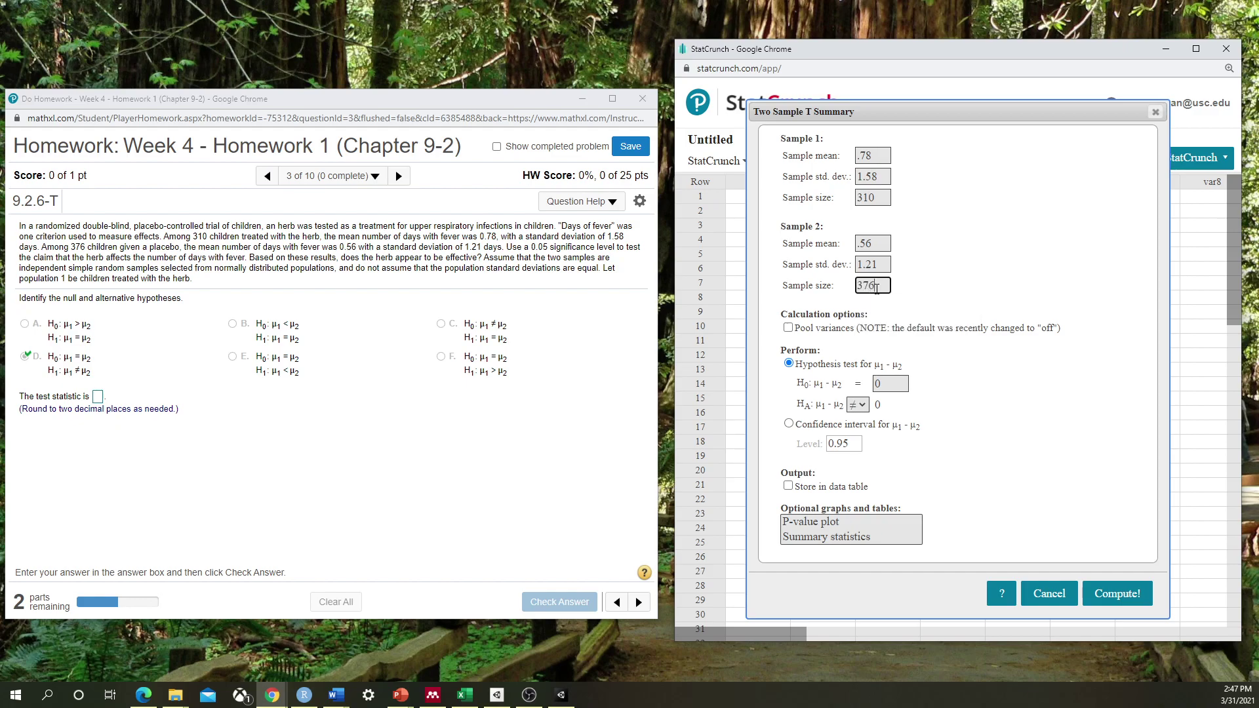
Compute the unpooled two-sided hypothesis test and move the results window within the StatCrunch page
click(941, 274)
click(1118, 594)
drag(1061, 183, 960, 193)
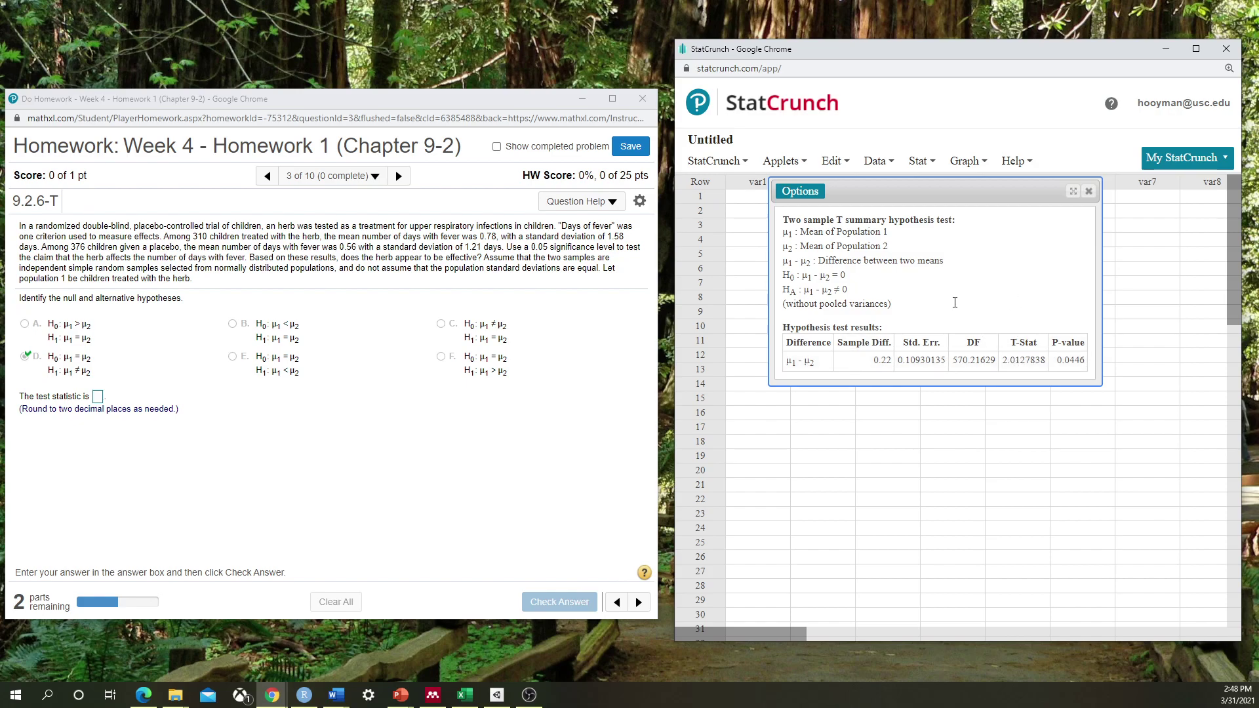
Reopen the test's settings to review them, recompute without changes and reposition the results window
click(797, 190)
click(812, 208)
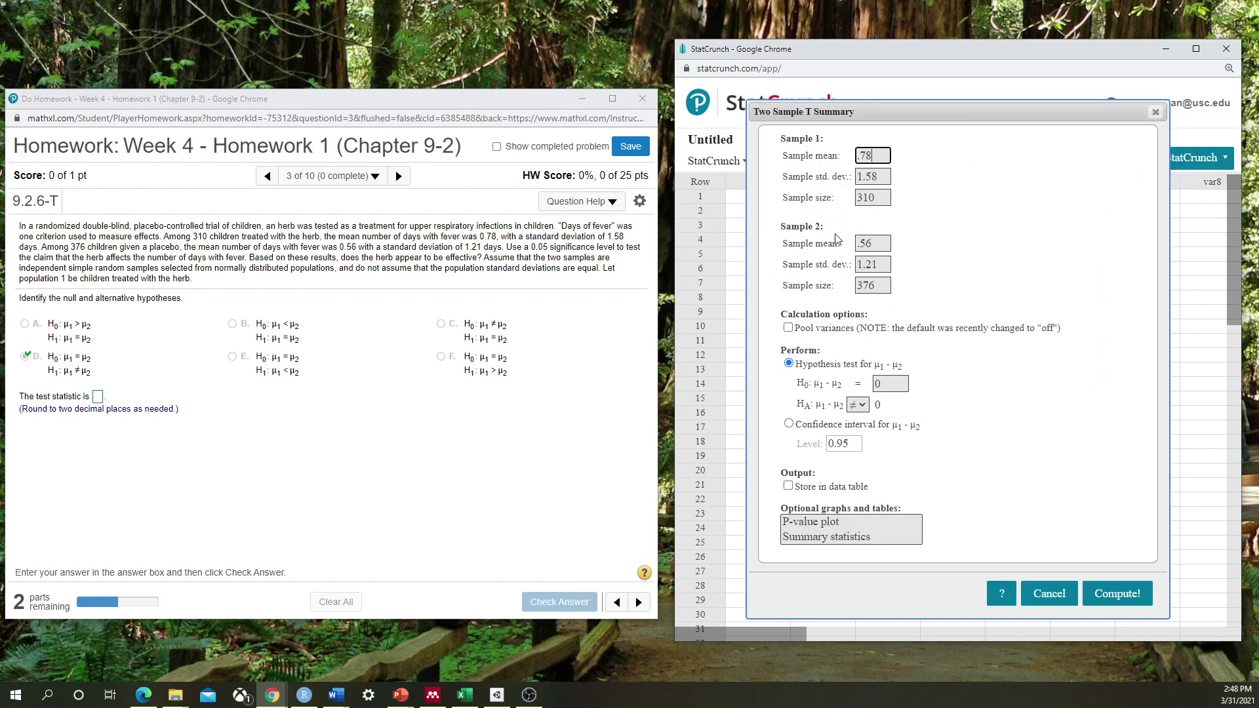
click(1116, 593)
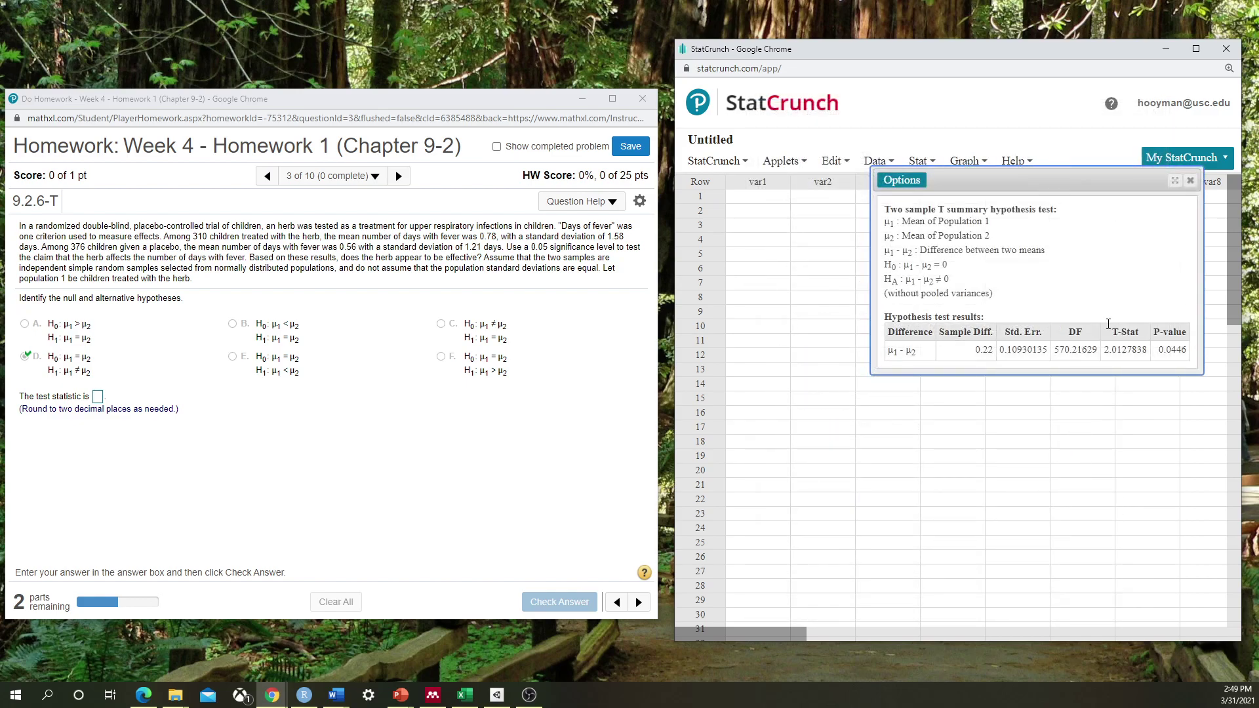
drag(1046, 186, 936, 196)
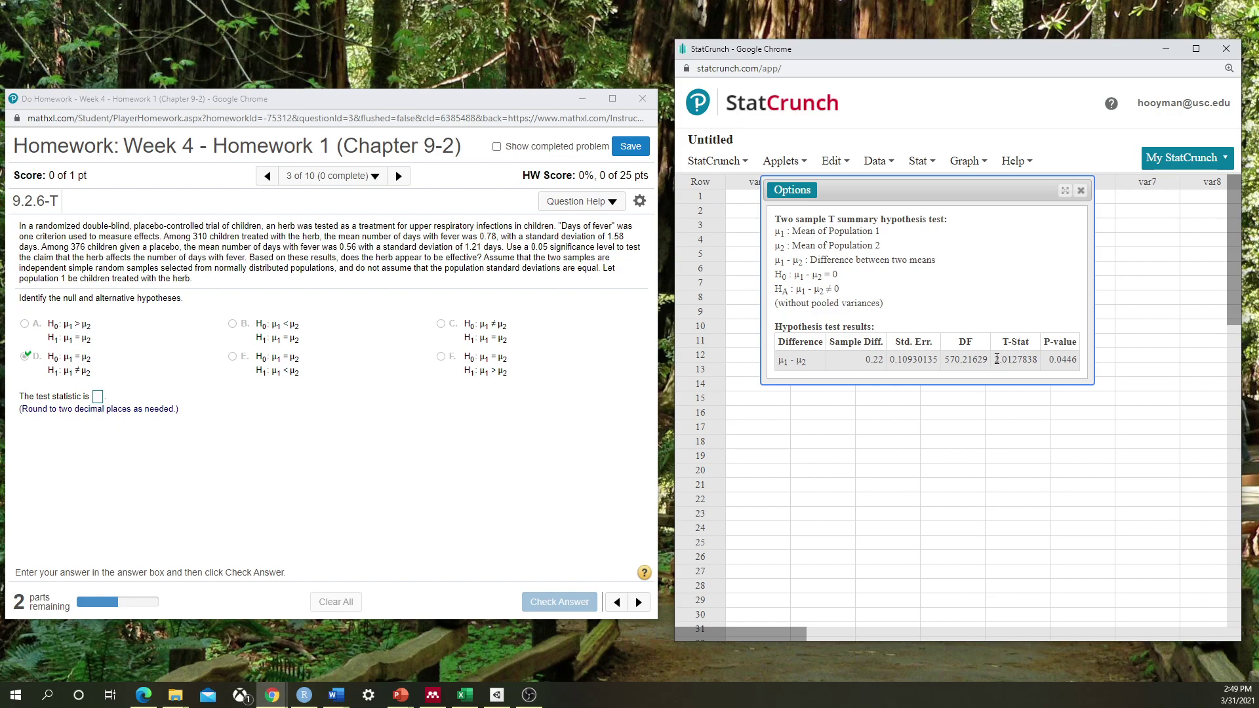
Enter 2.01 as the test statistic in the homework, check the answer and dismiss the feedback
click(98, 396)
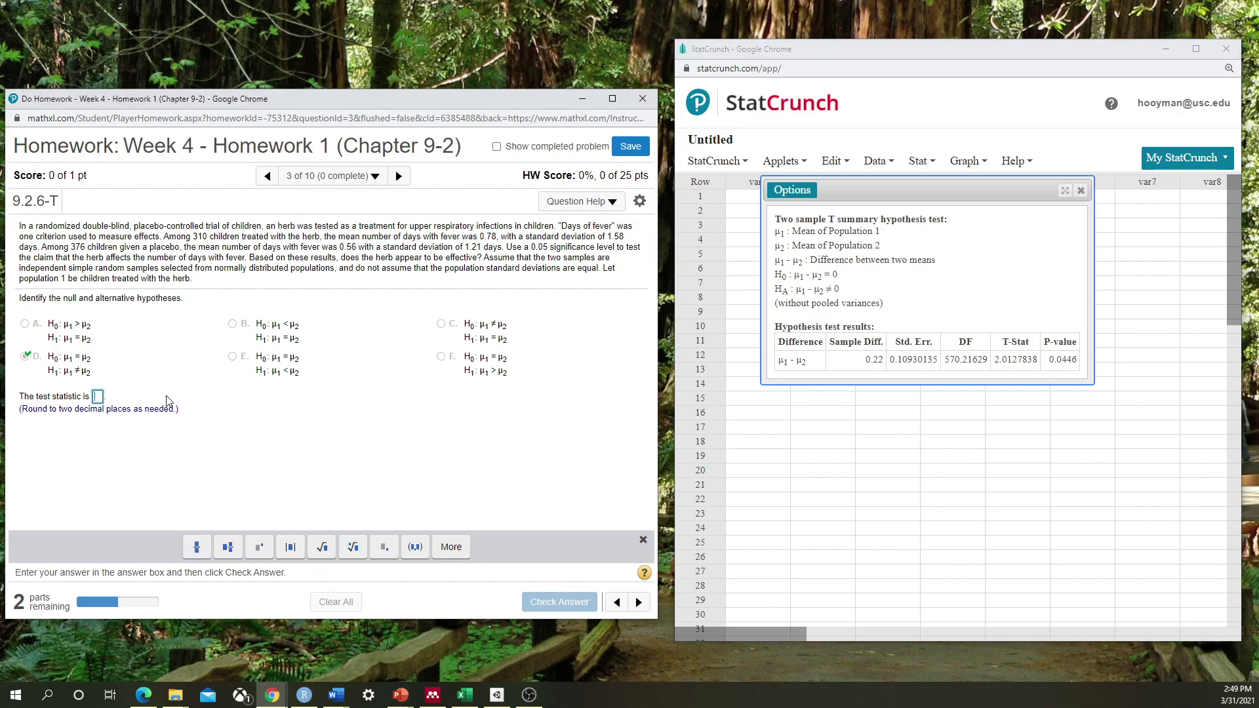
text(2.0)
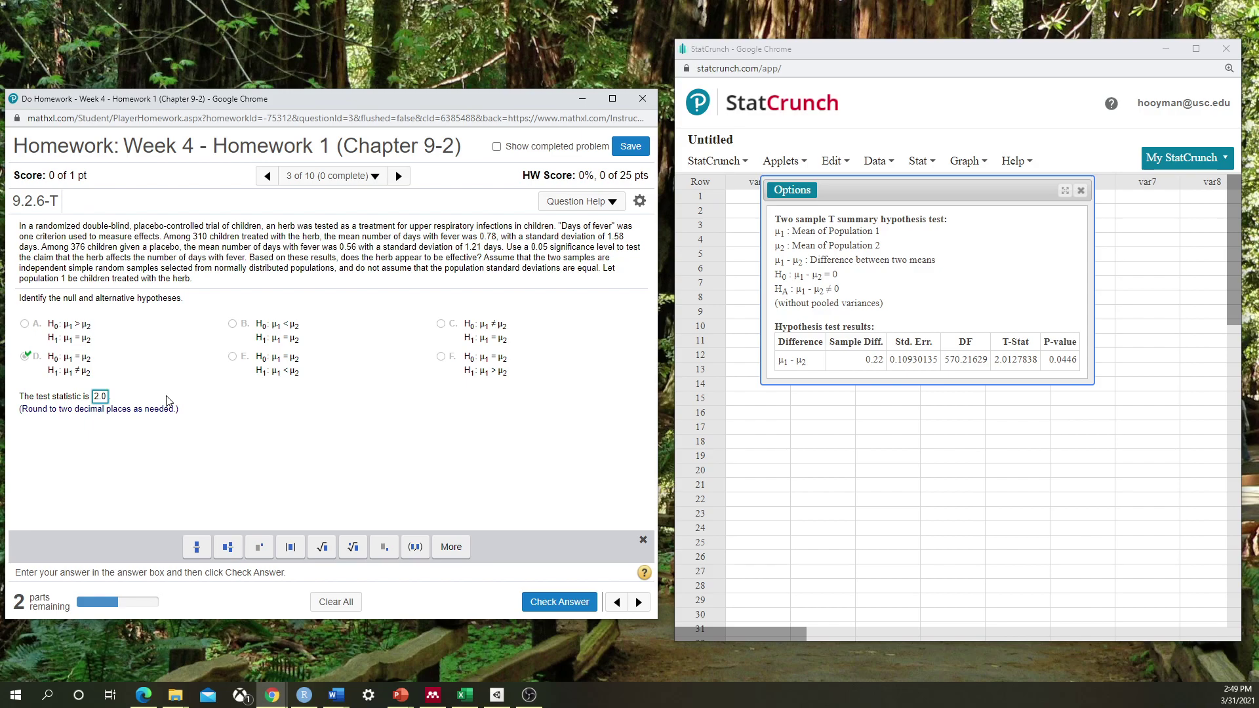
text(1)
click(535, 601)
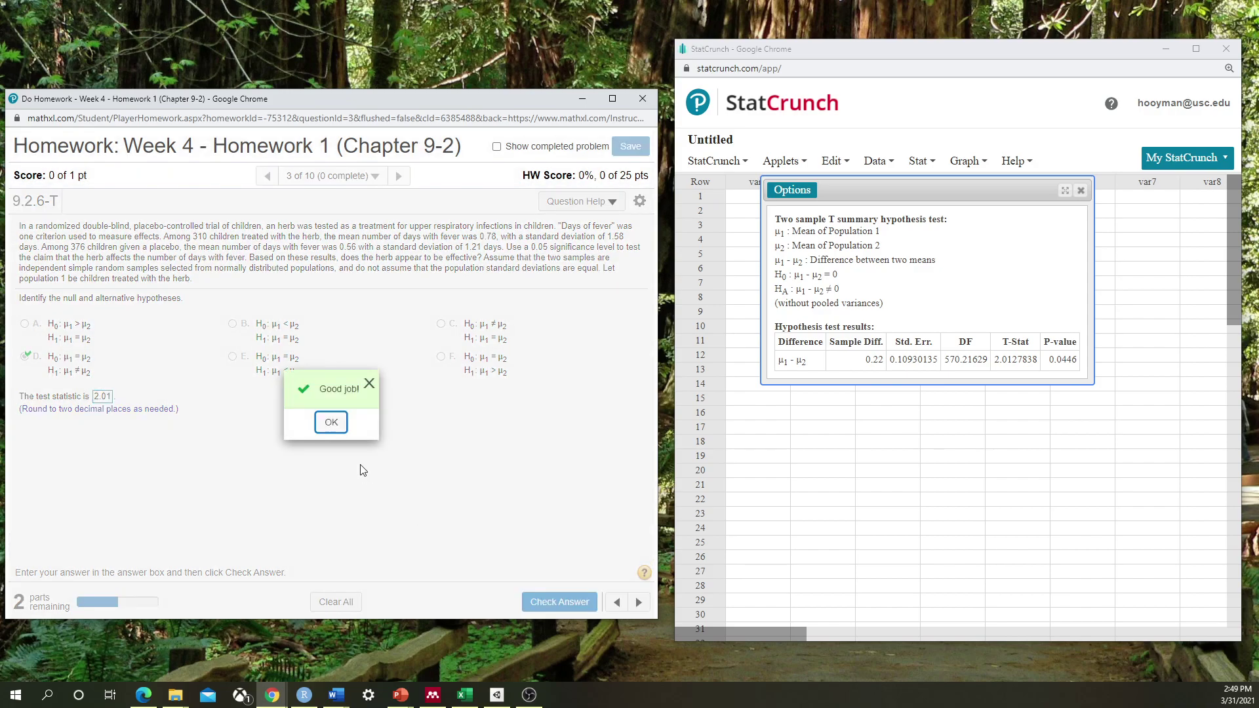
click(332, 423)
Enter .045 as the P-value in the homework, check the answer and dismiss the feedback
click(84, 431)
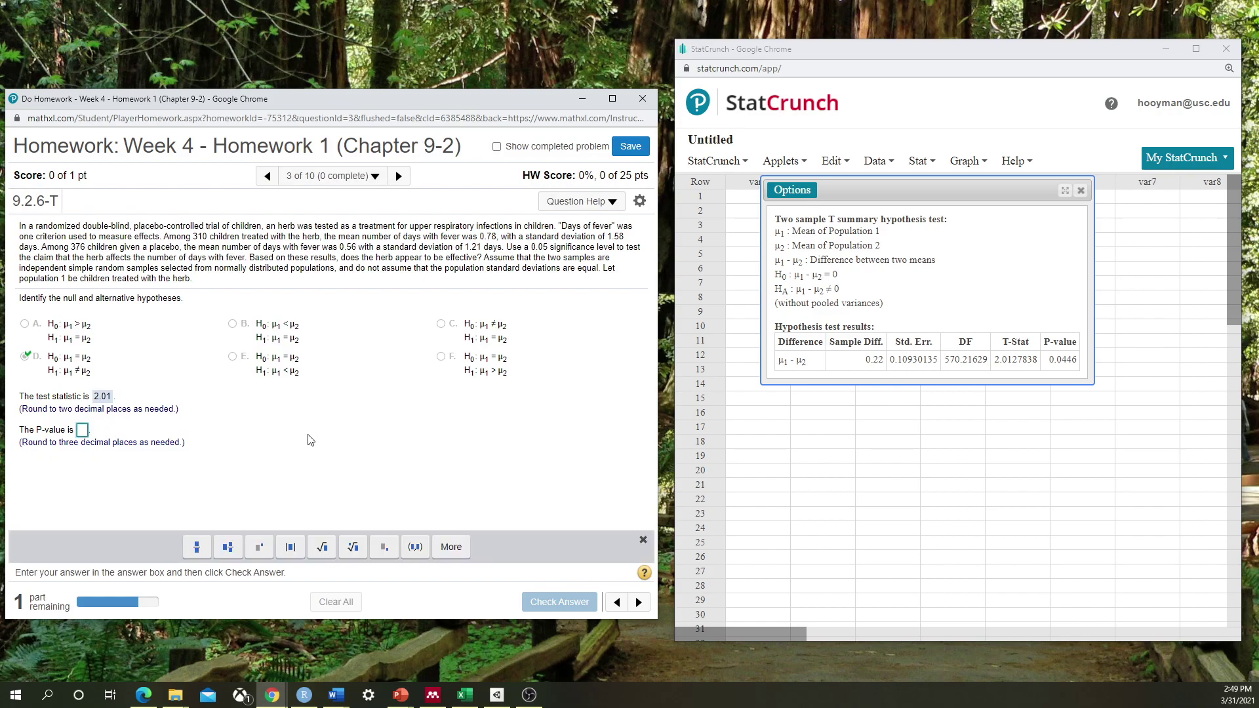
text(.04)
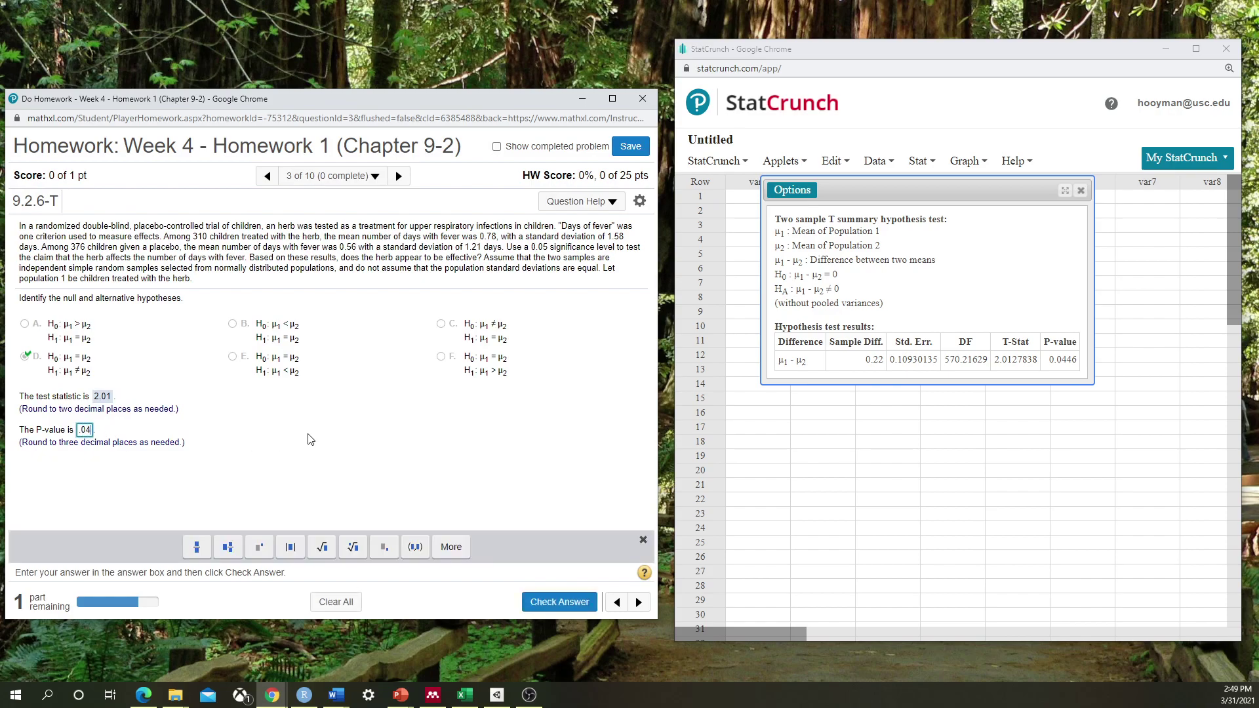
text(45)
key(BackSpace)
key(BackSpace)
text(5)
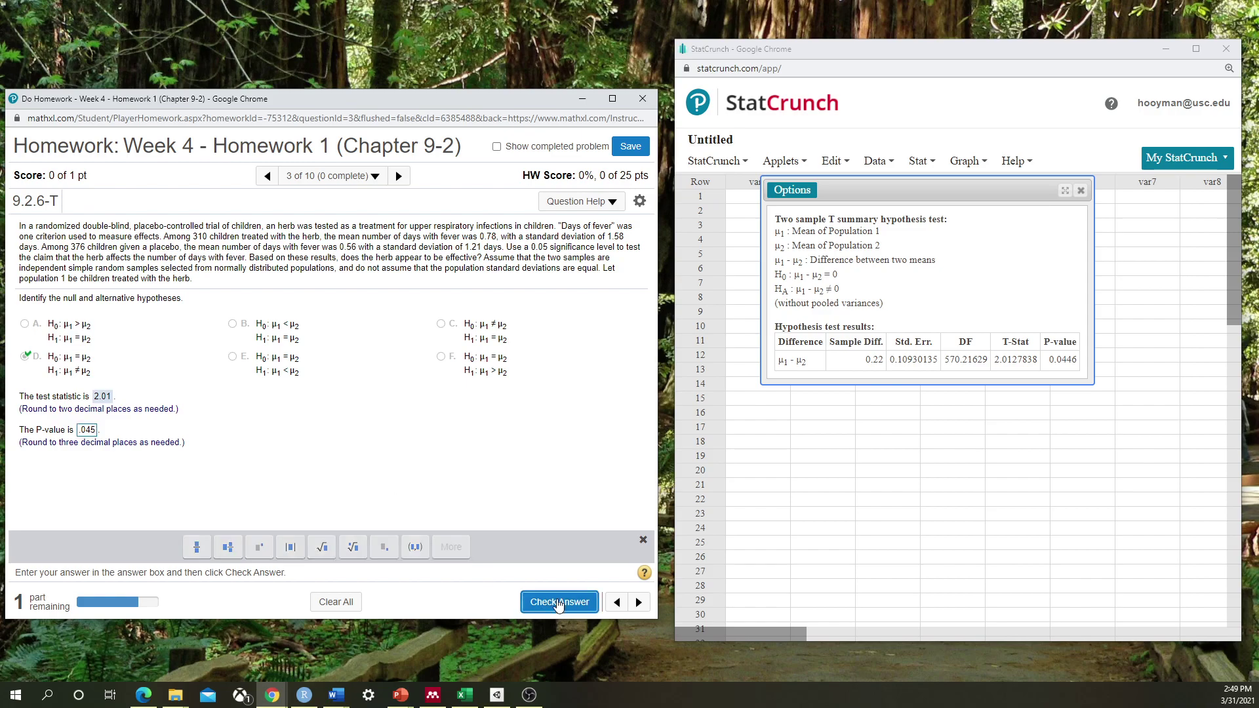
click(559, 602)
click(336, 425)
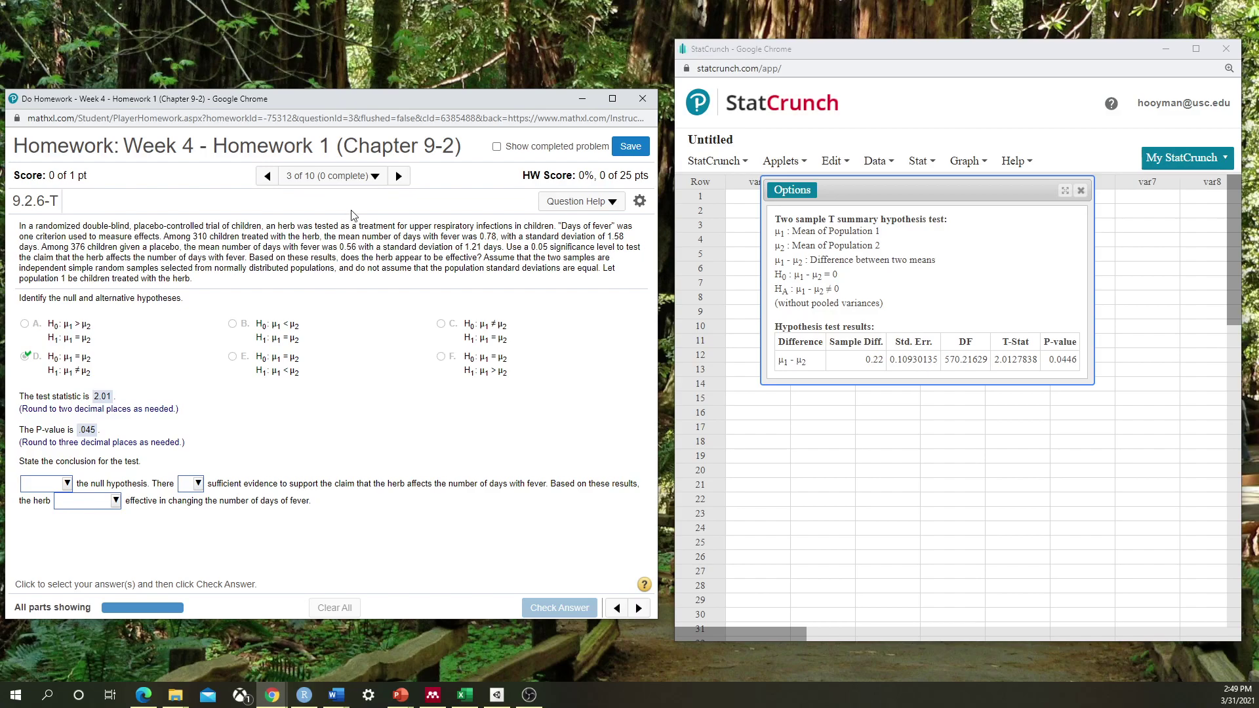
Leave the unfinished question 9.2.6-T and advance through the homework to question 5, 9.2.8-T
click(399, 176)
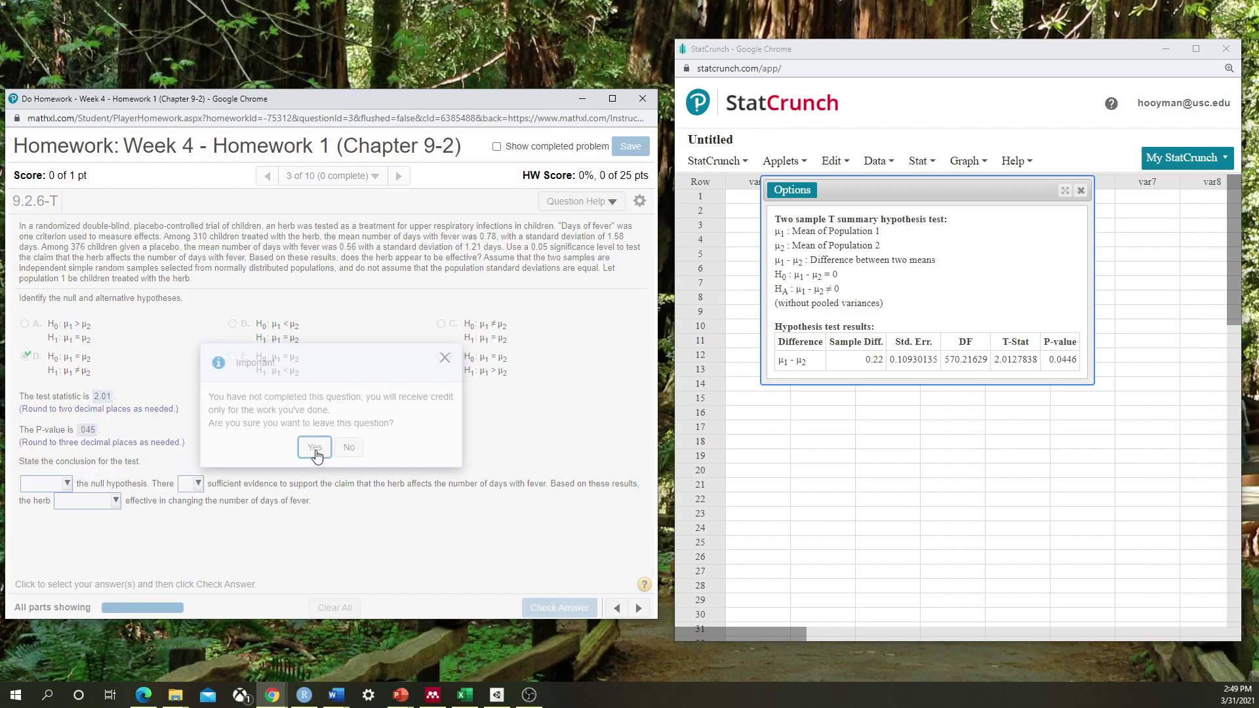
click(315, 449)
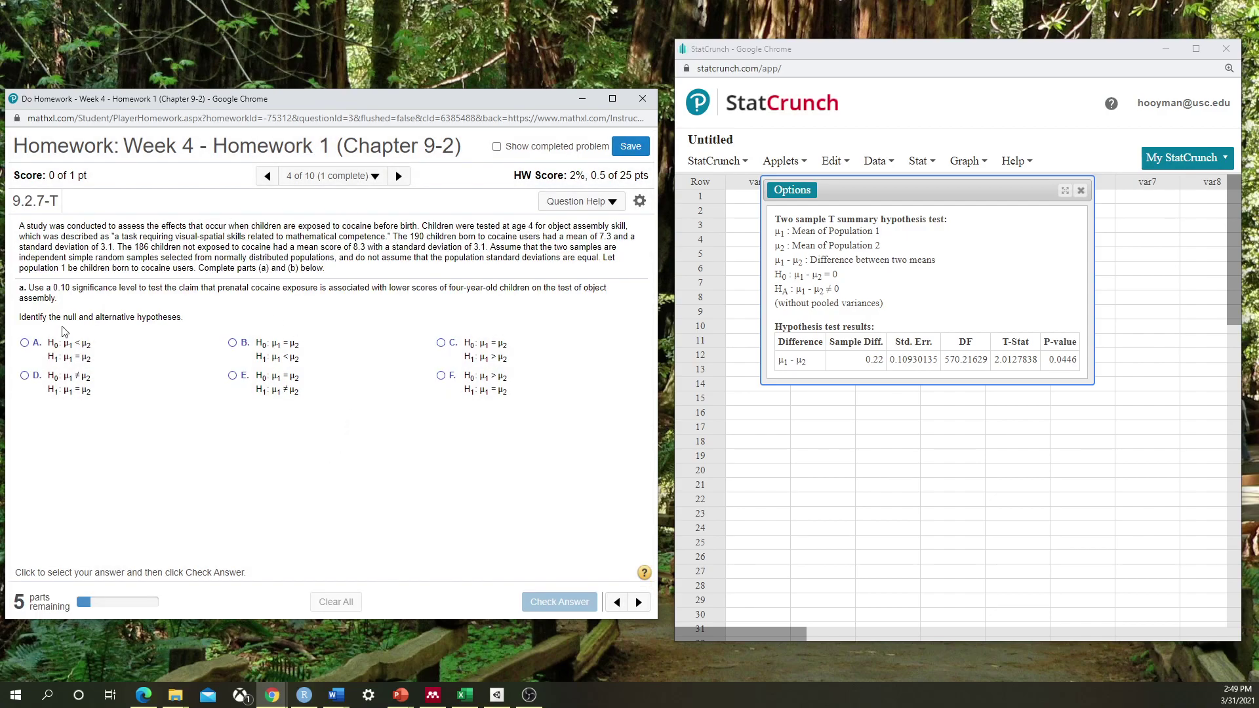
click(396, 183)
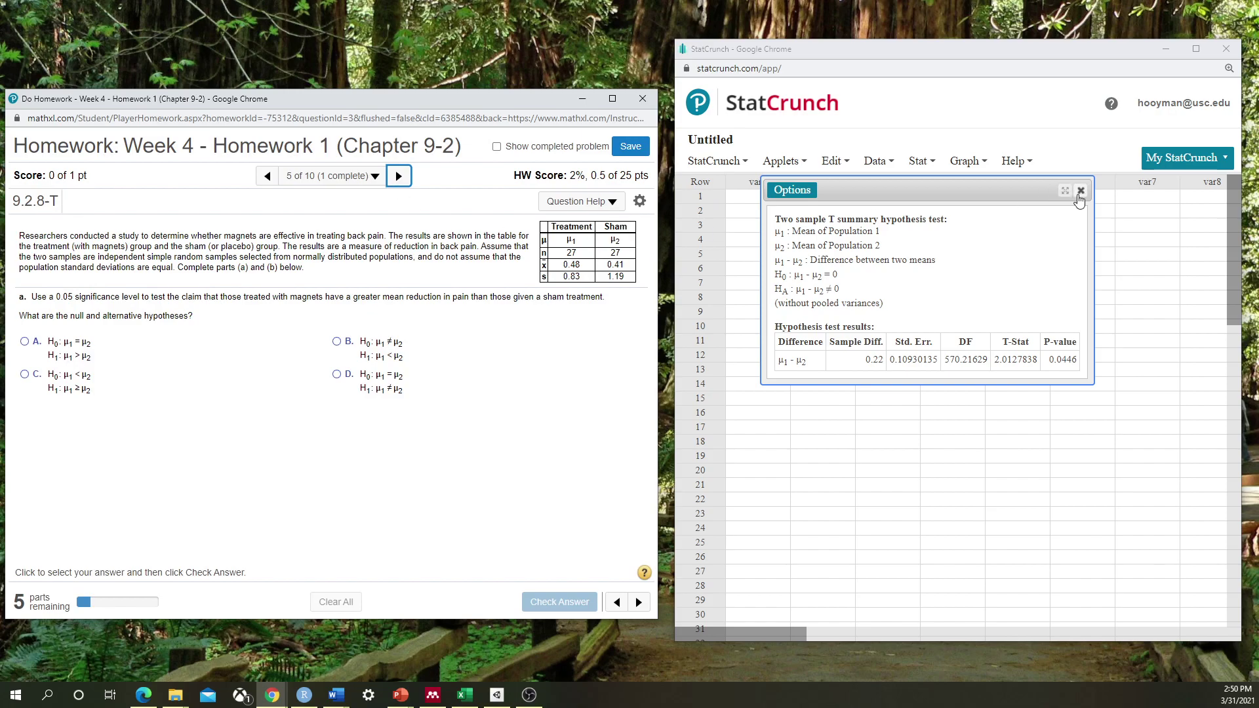
Delete the previous two-sample T test results from the StatCrunch page
click(792, 190)
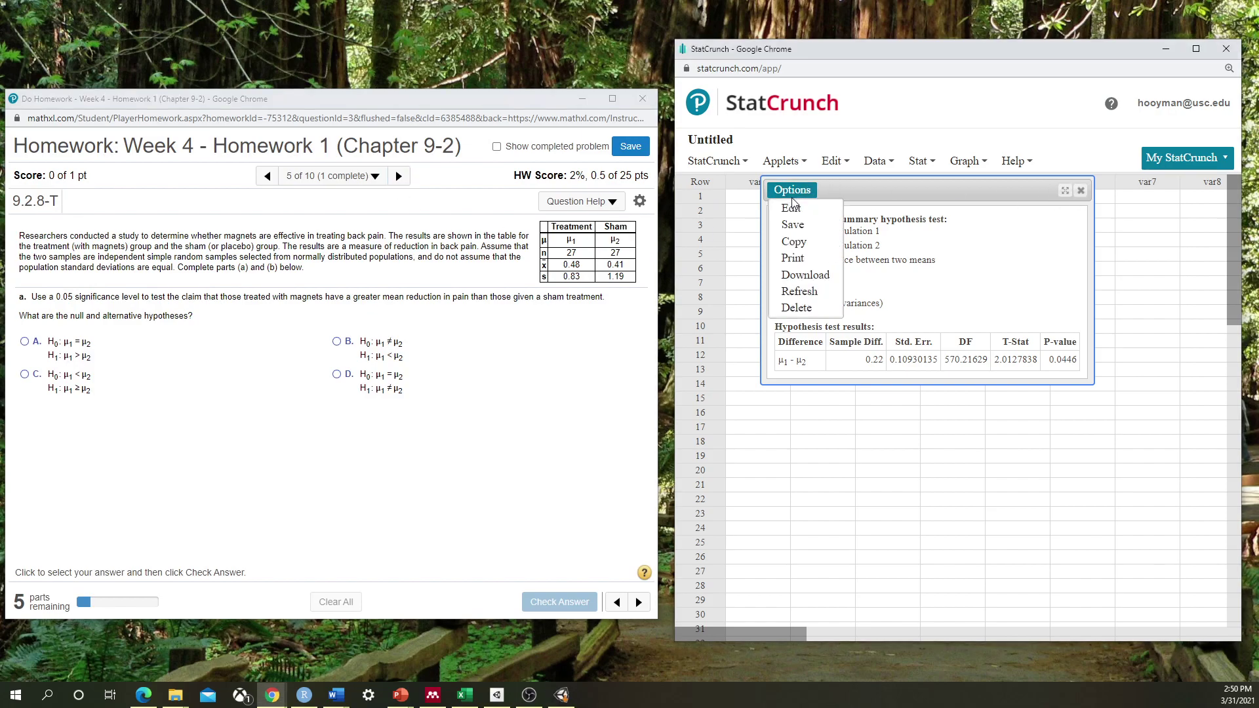
click(814, 311)
click(917, 164)
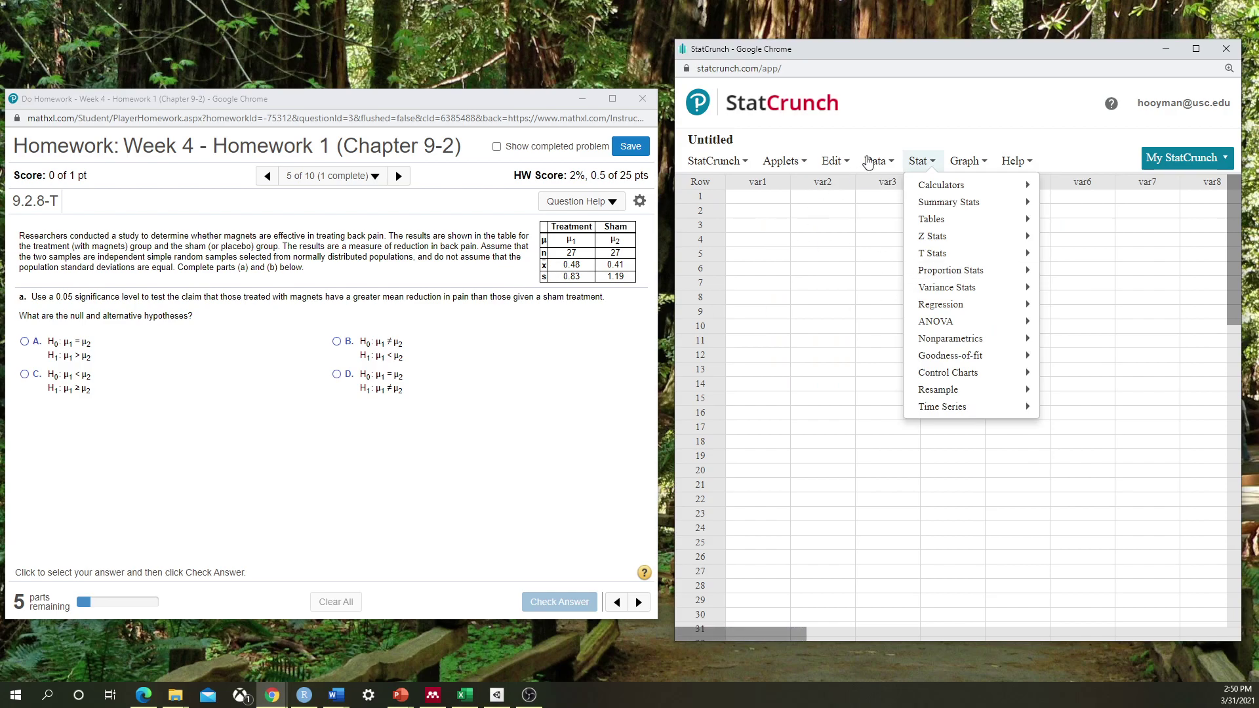
click(890, 120)
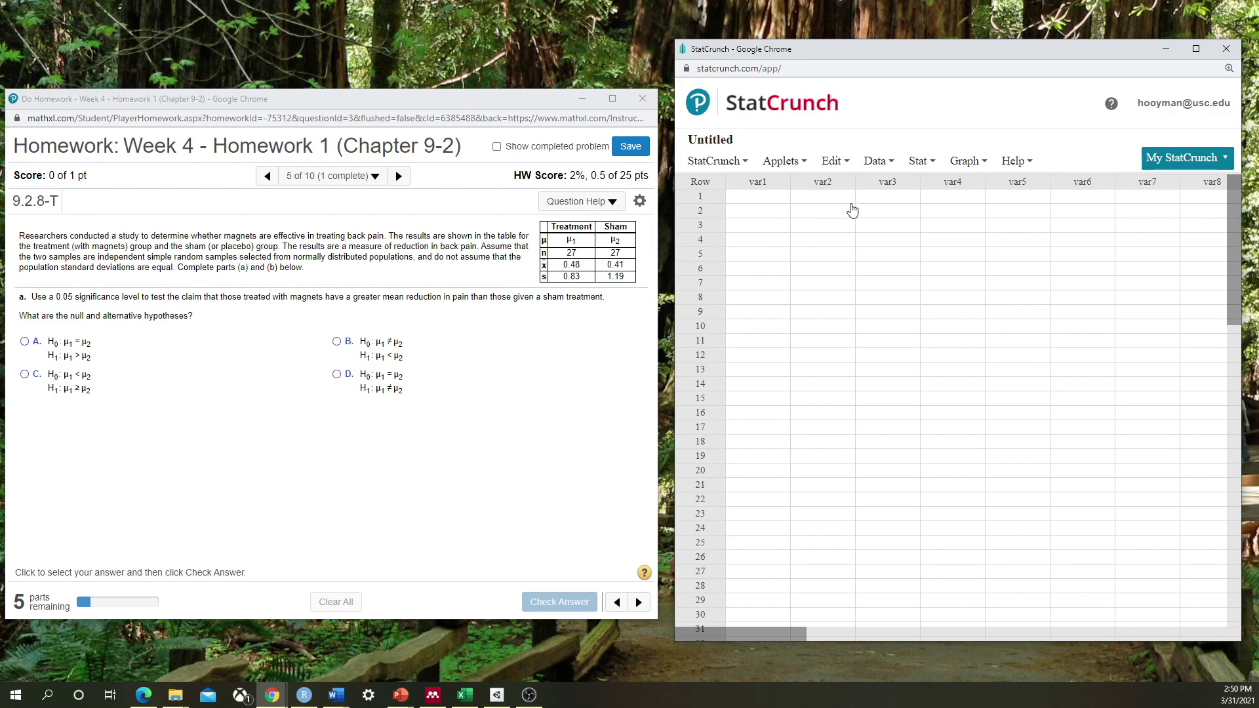
Start a two-sample T test with summary data and fill in Sample 1 with mean .48, standard deviation .83 and size 27
click(922, 162)
mouse_move(940, 257)
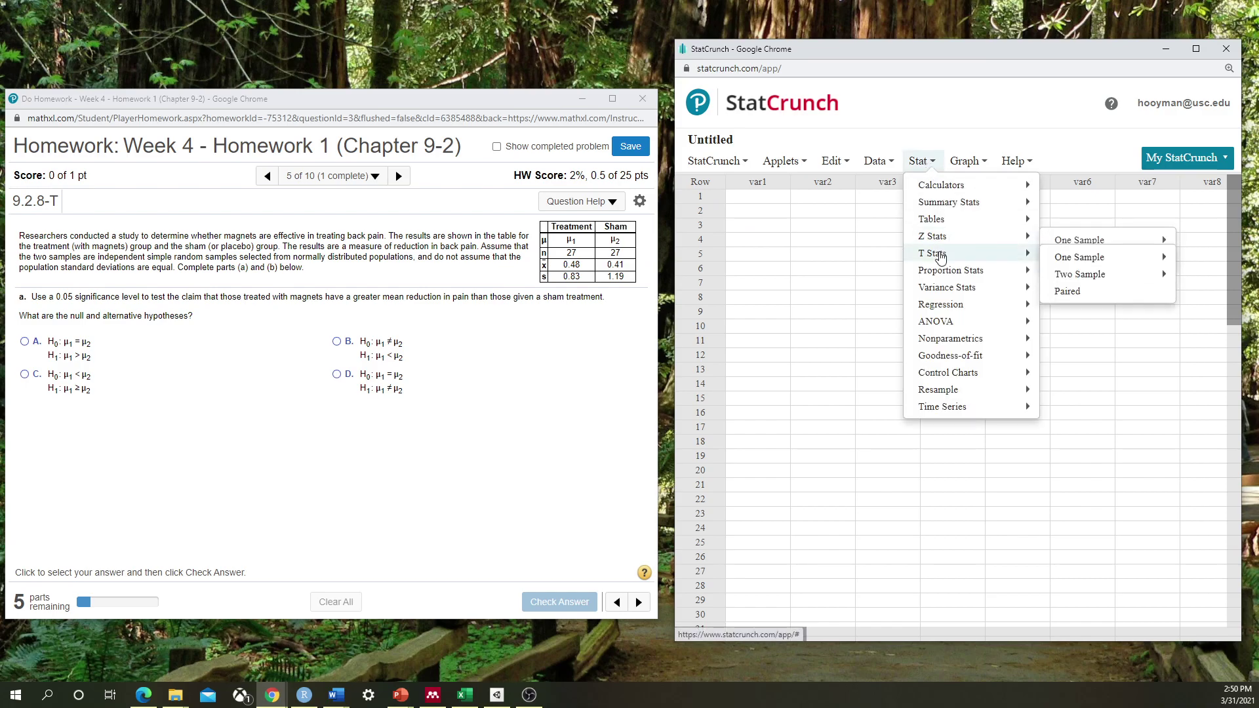
mouse_move(1101, 275)
click(942, 294)
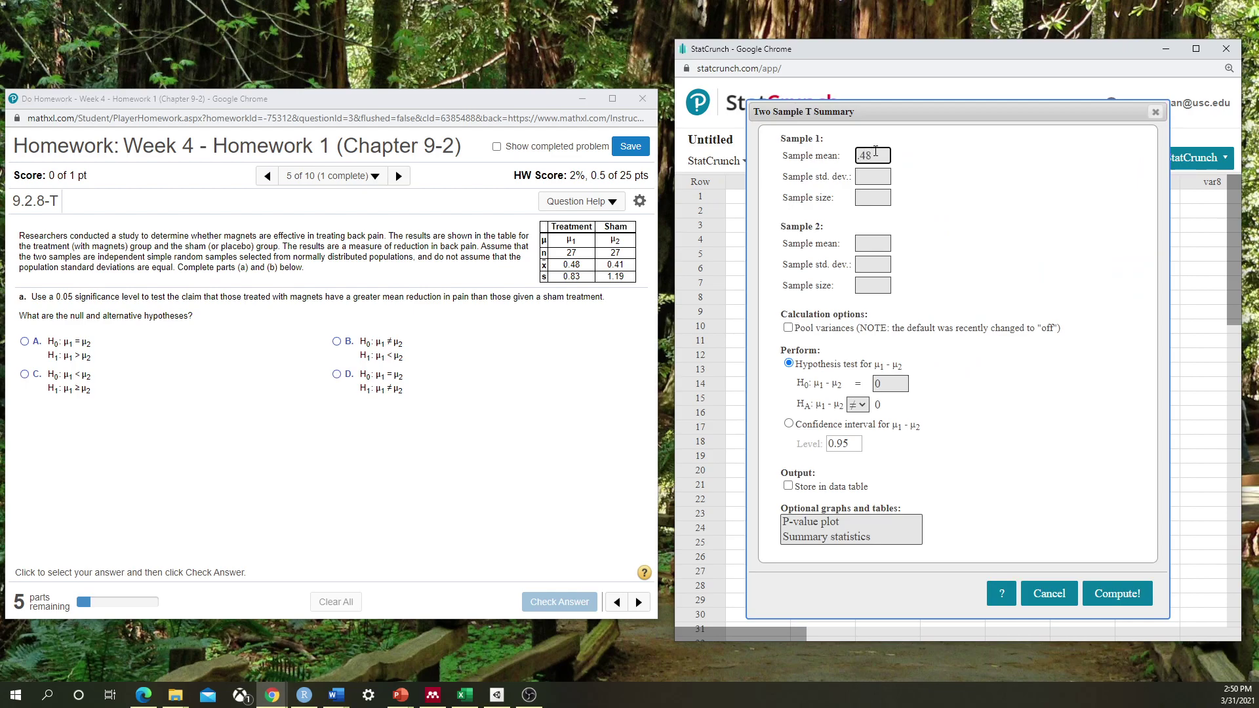
key(Tab)
text(.83)
key(Tab)
key(Tab)
Fill in Sample 2 for the sham group with mean .41, standard deviation 1.19 and sample size 27
key(Tab)
text(1.19)
key(Tab)
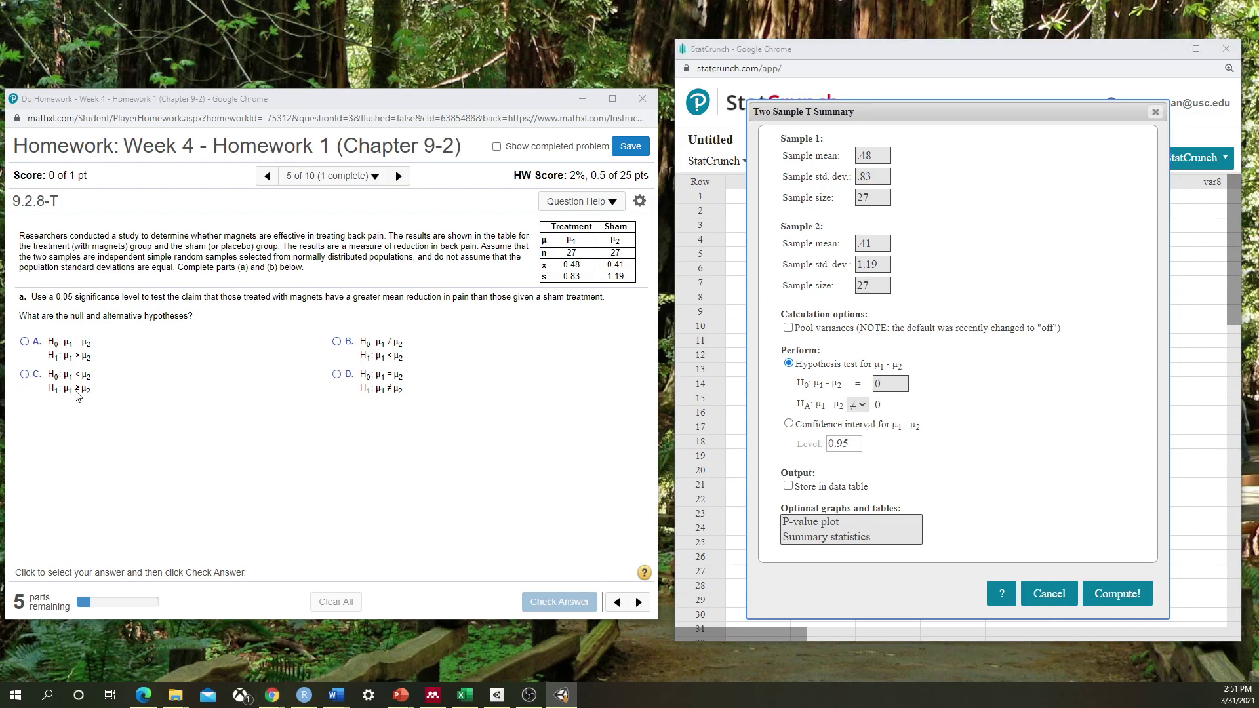
click(863, 406)
click(863, 407)
click(864, 407)
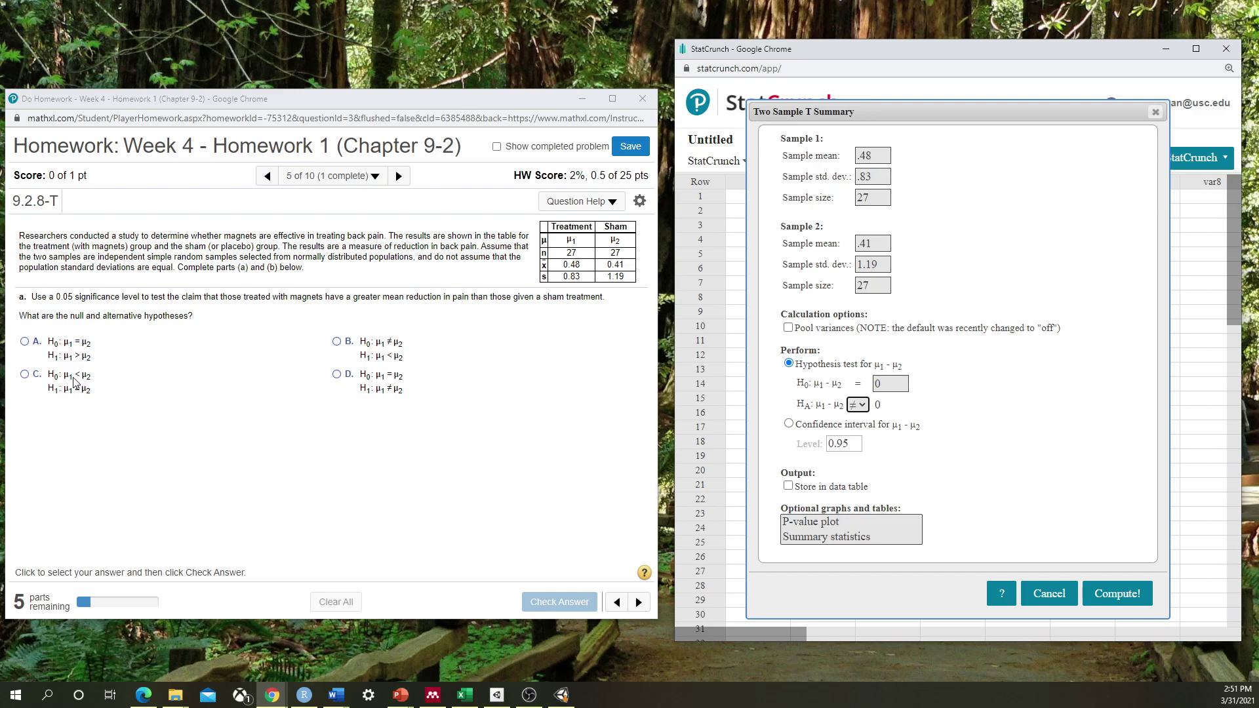
Choose option A, H0: μ1 = μ2 and H1: μ1 > μ2, as the hypotheses, check the answer and dismiss the feedback
click(25, 343)
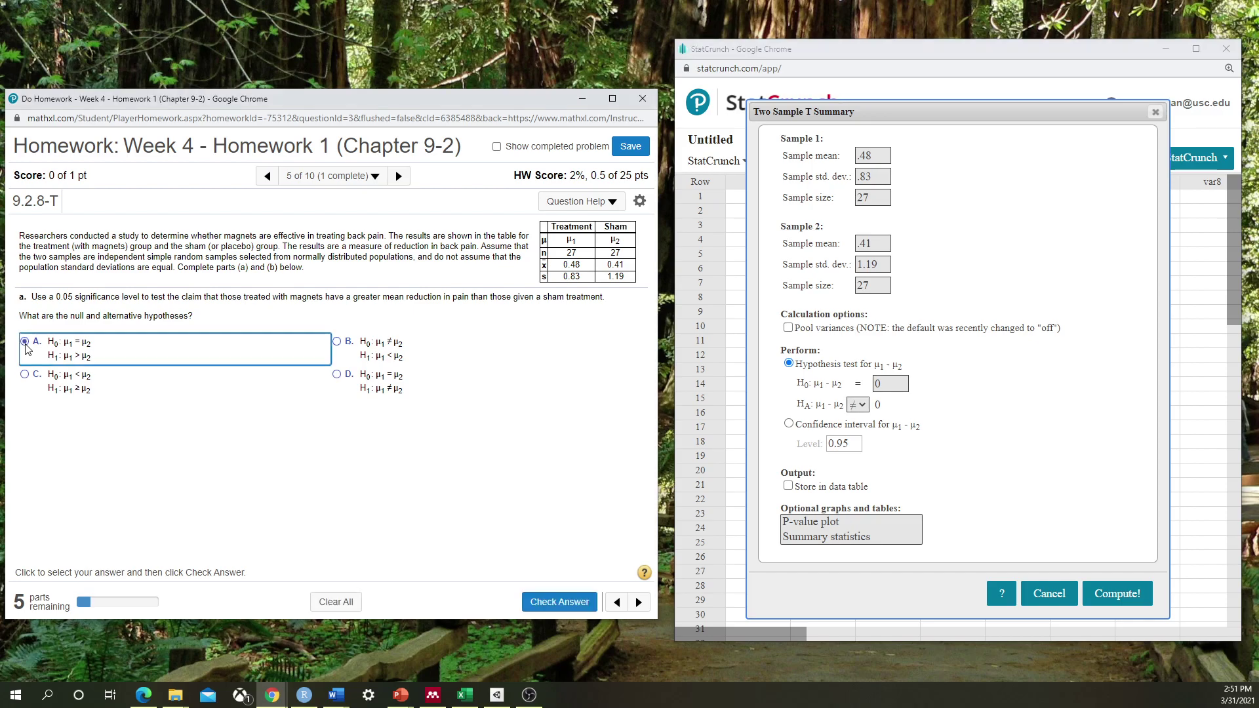
click(572, 602)
click(330, 427)
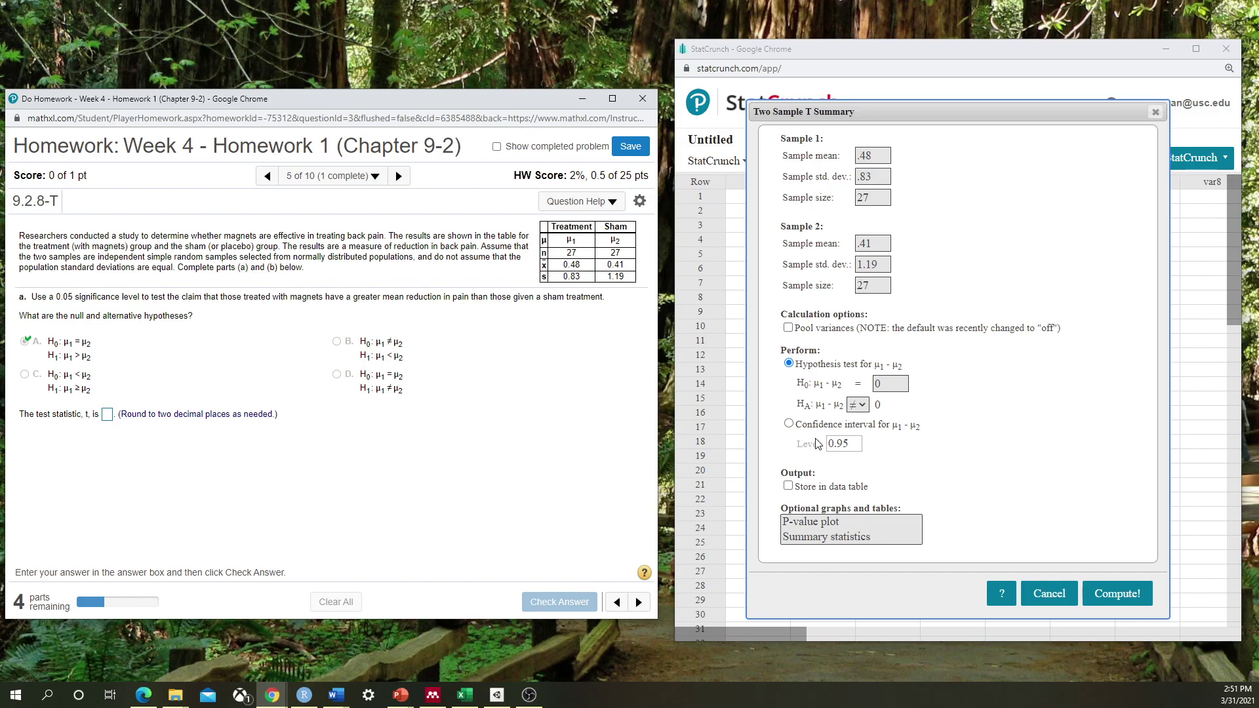
Set the alternative hypothesis to μ1 - μ2 > 0 and compute the two-sample T test
click(862, 405)
click(854, 449)
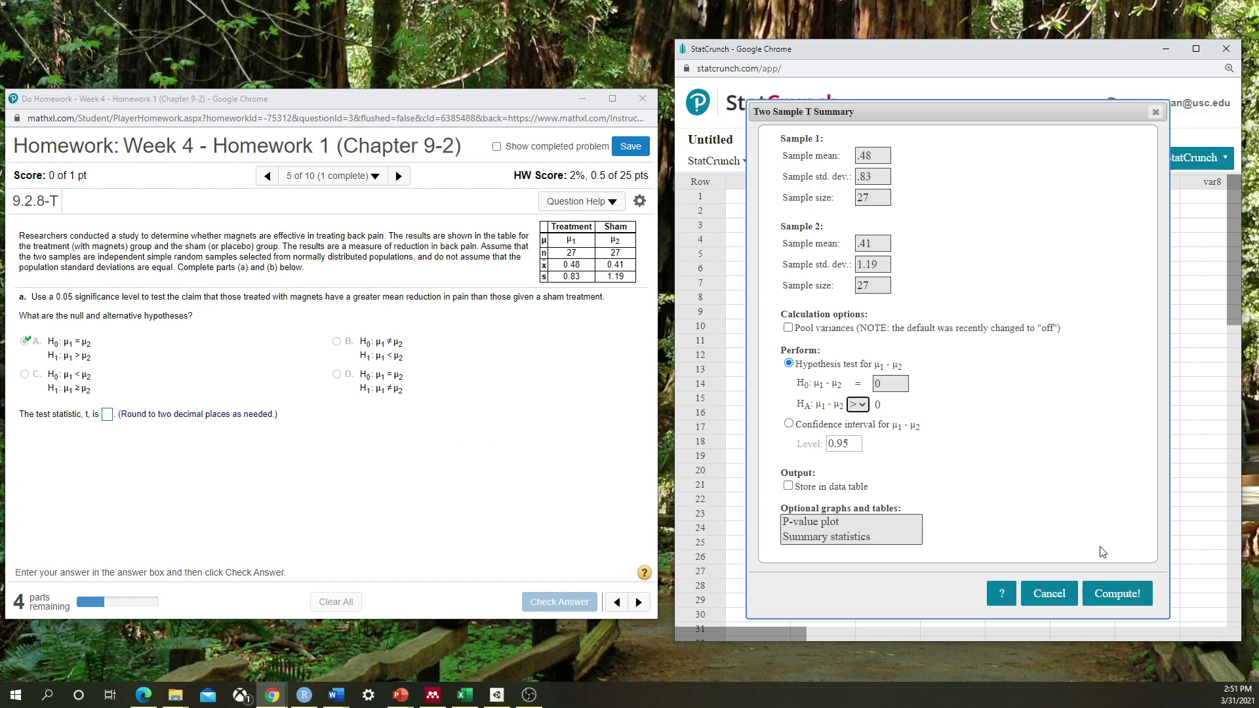
click(1122, 595)
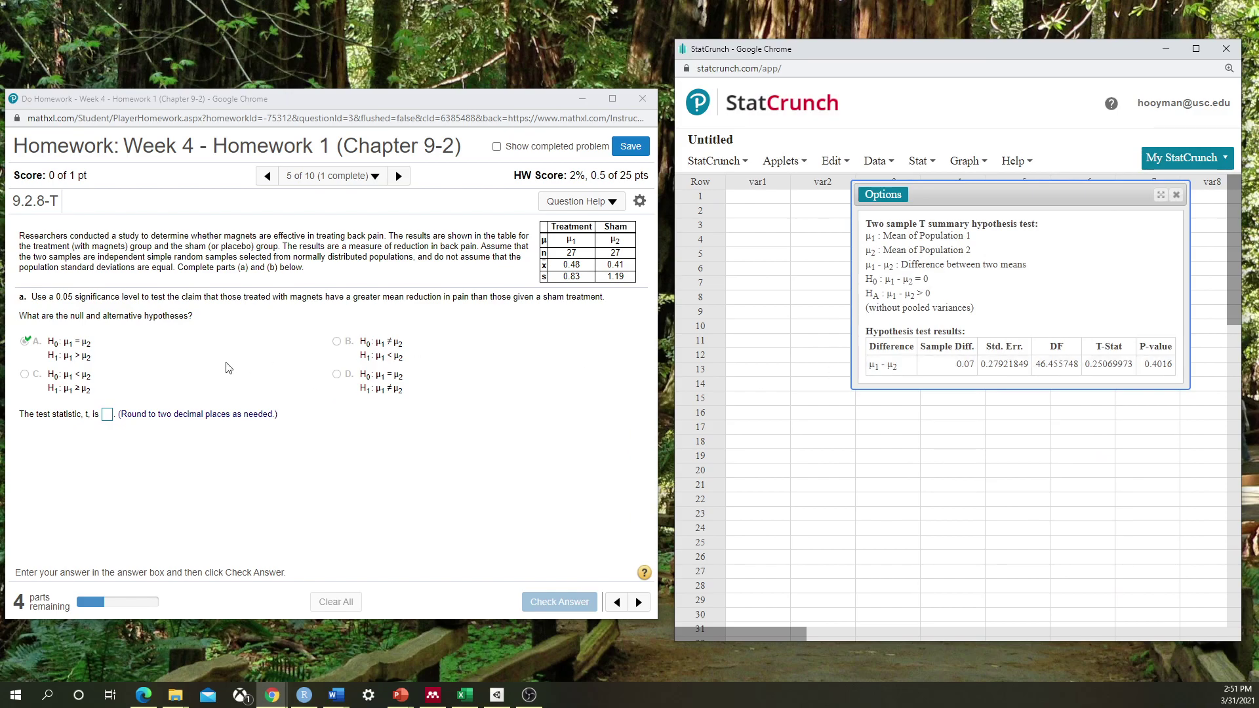
Enter .25 as the test statistic for question 9.2.8-T, check the answer and dismiss the feedback
click(108, 416)
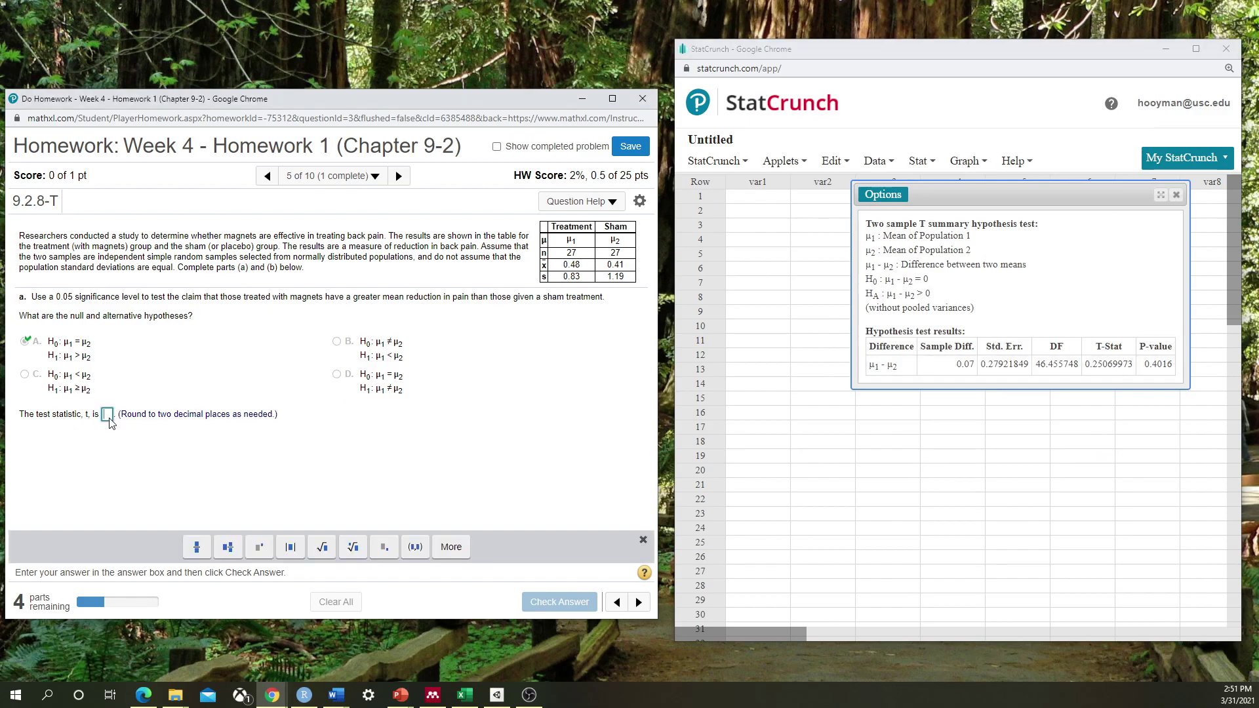
text(5)
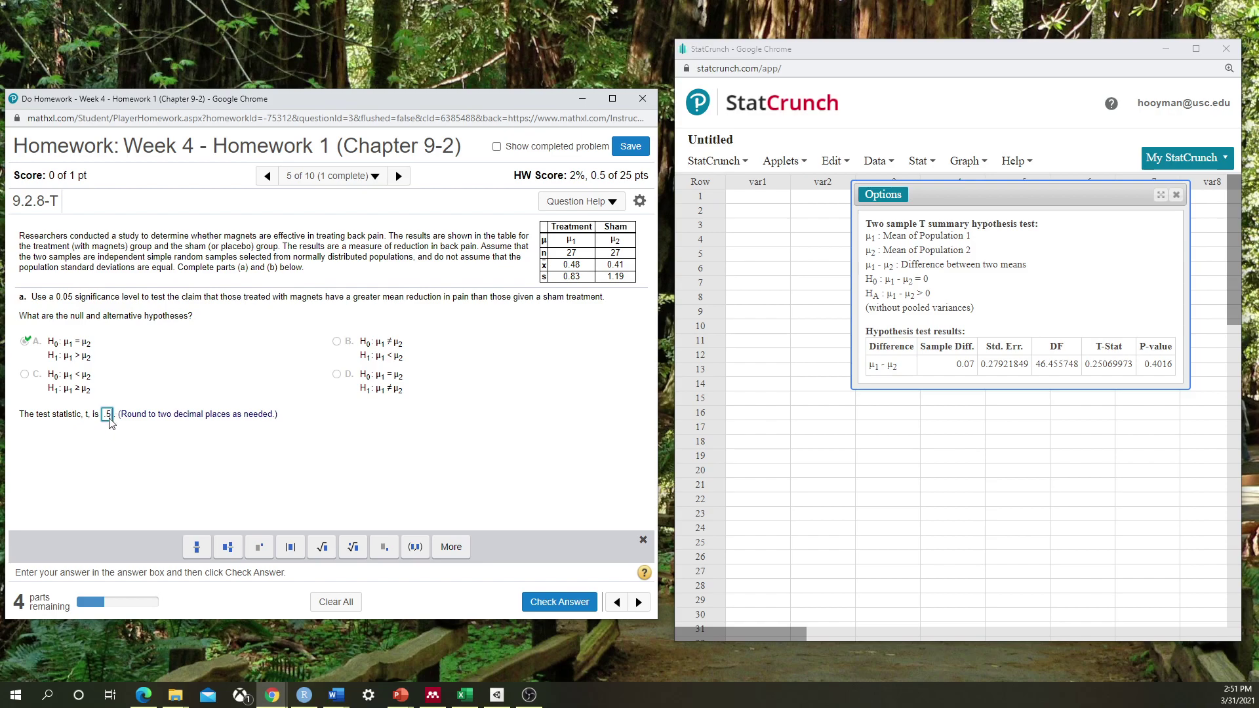
key(BackSpace)
text(.254)
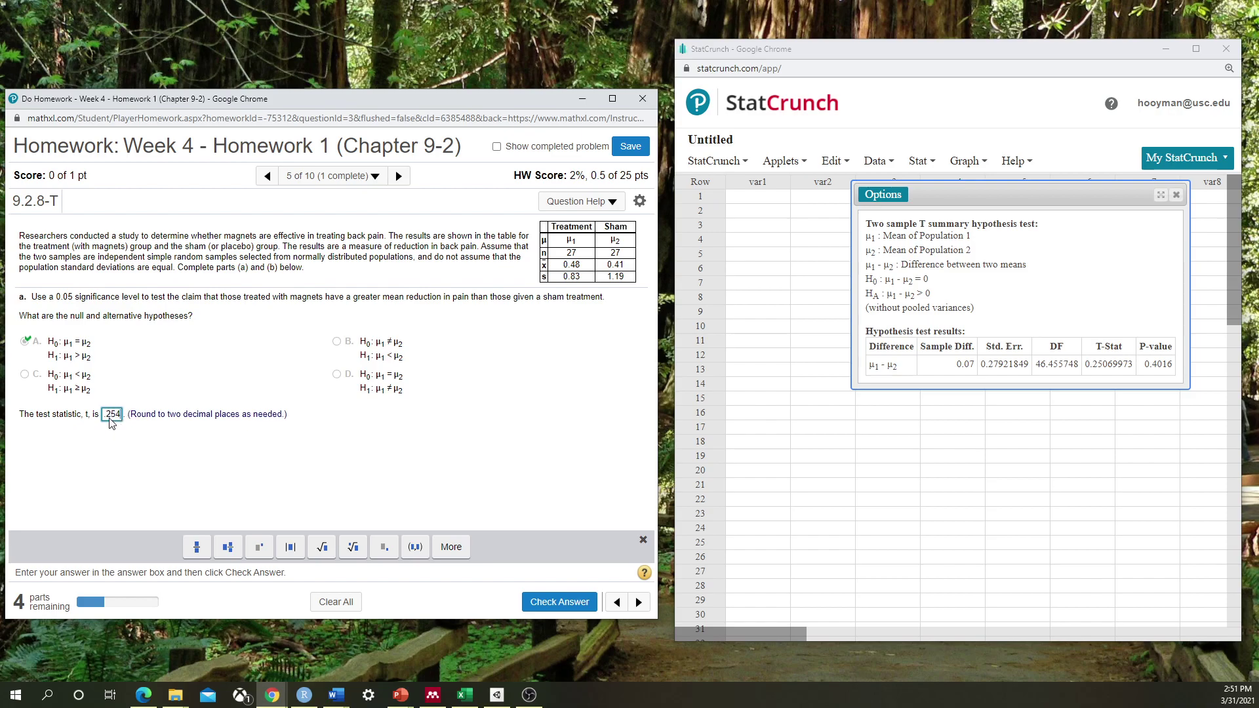
key(BackSpace)
click(557, 602)
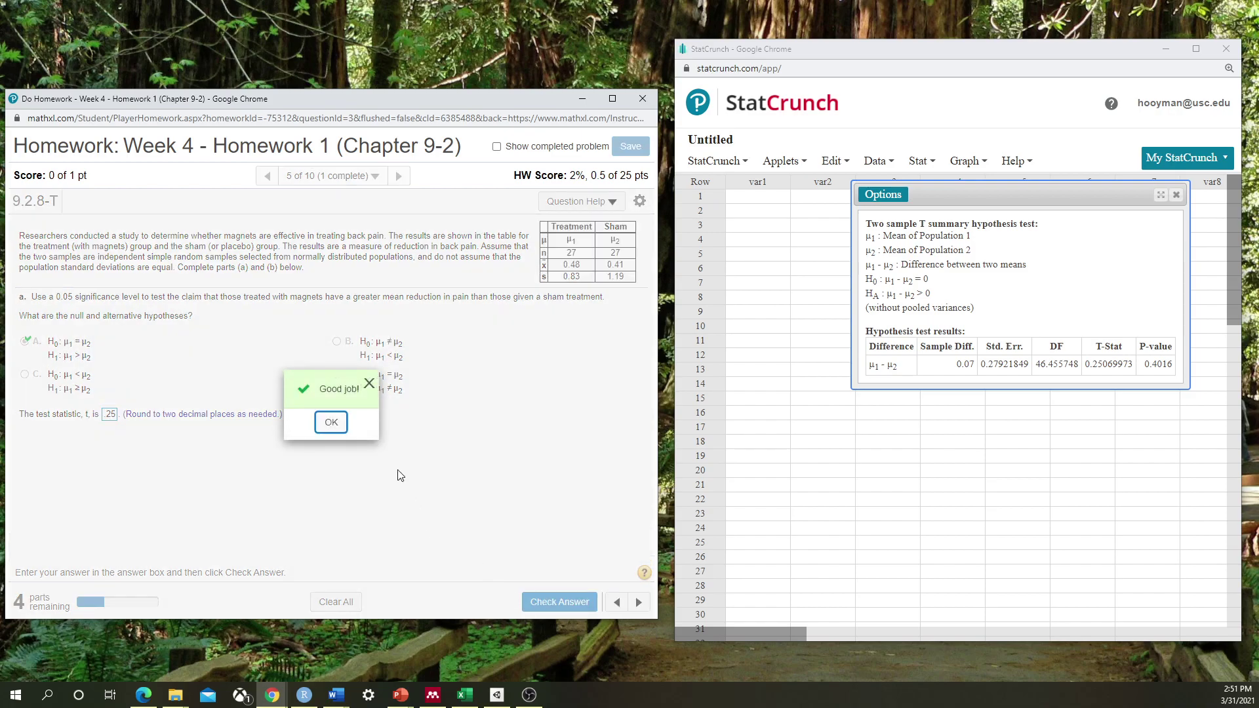
click(331, 422)
Enter .402 as the P-value for question 9.2.8-T, check the answer and dismiss the feedback
click(83, 438)
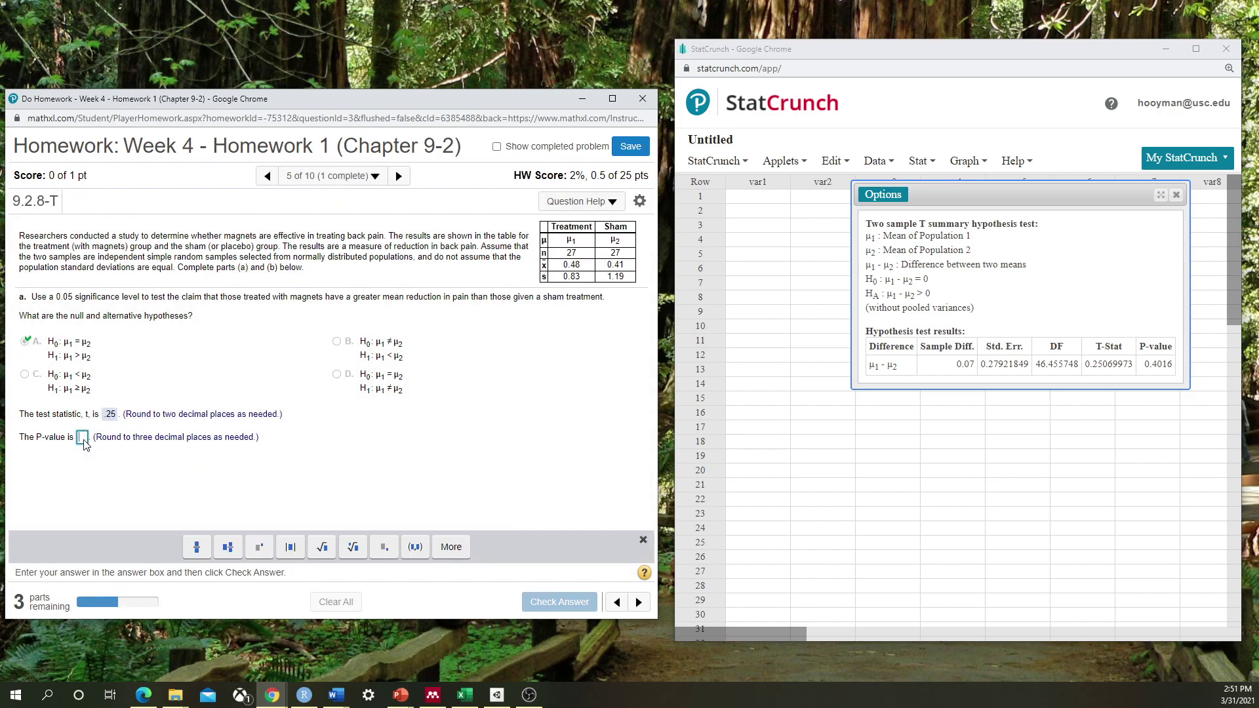
text(4)
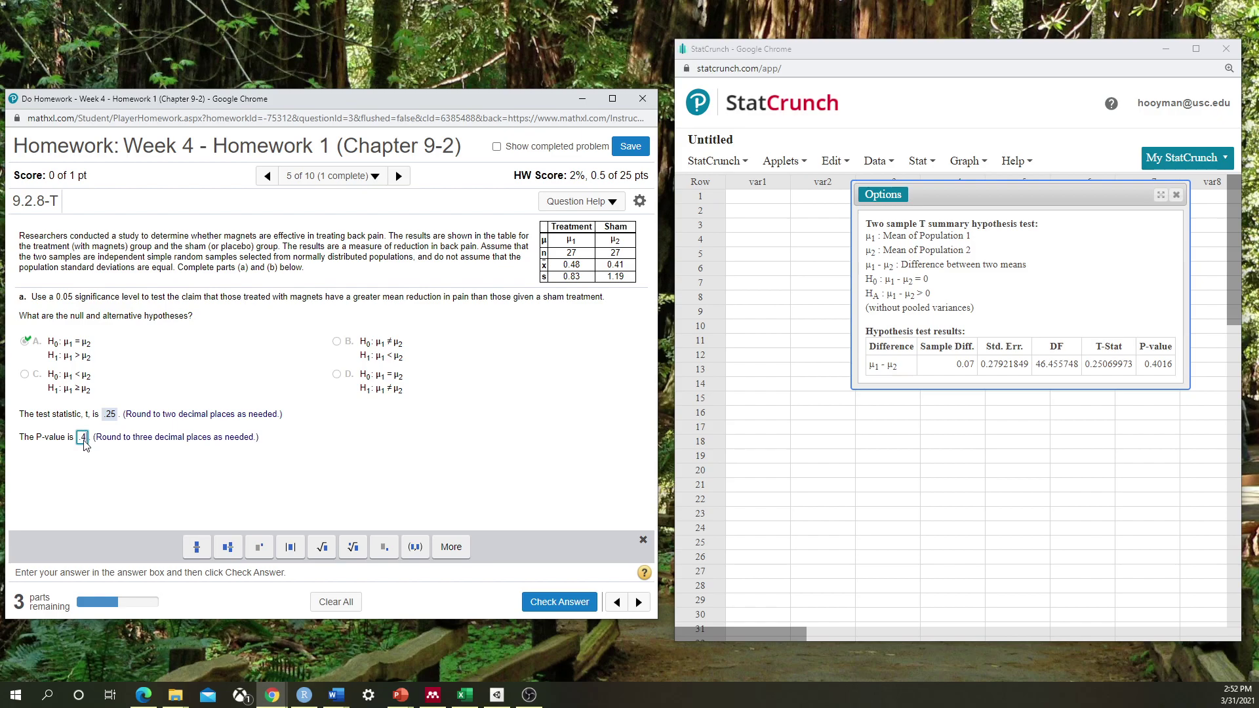
text(02)
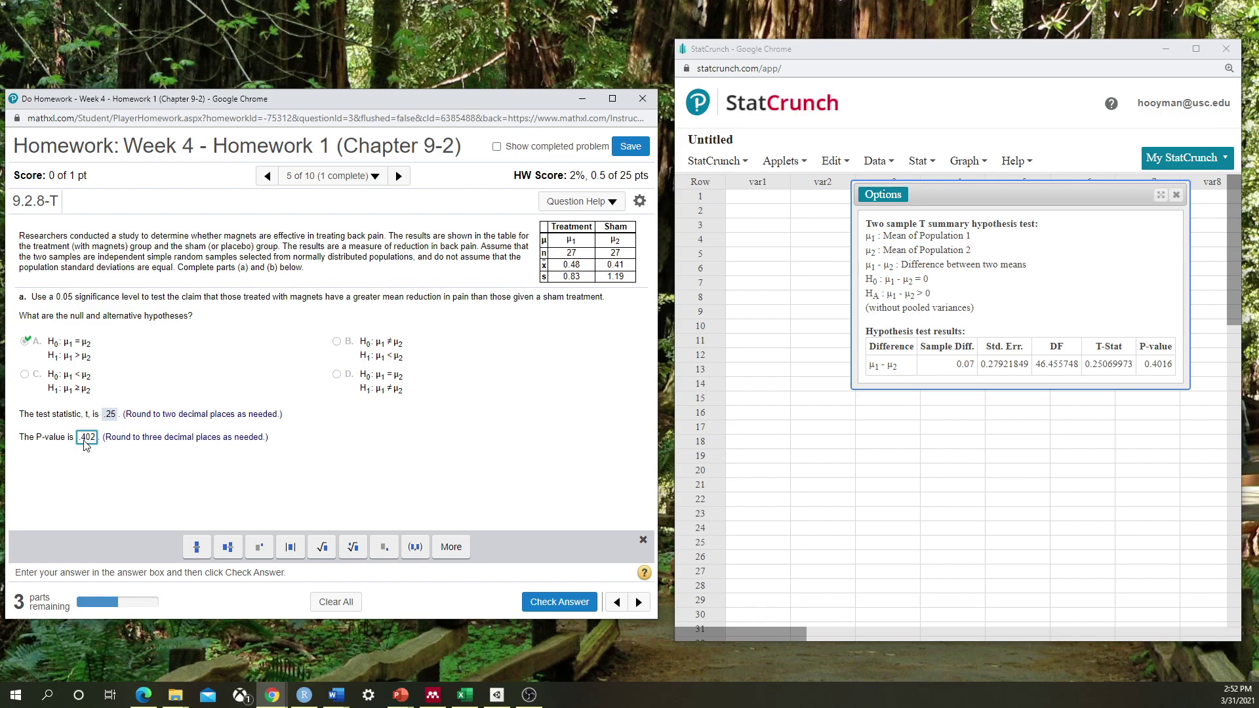
click(559, 602)
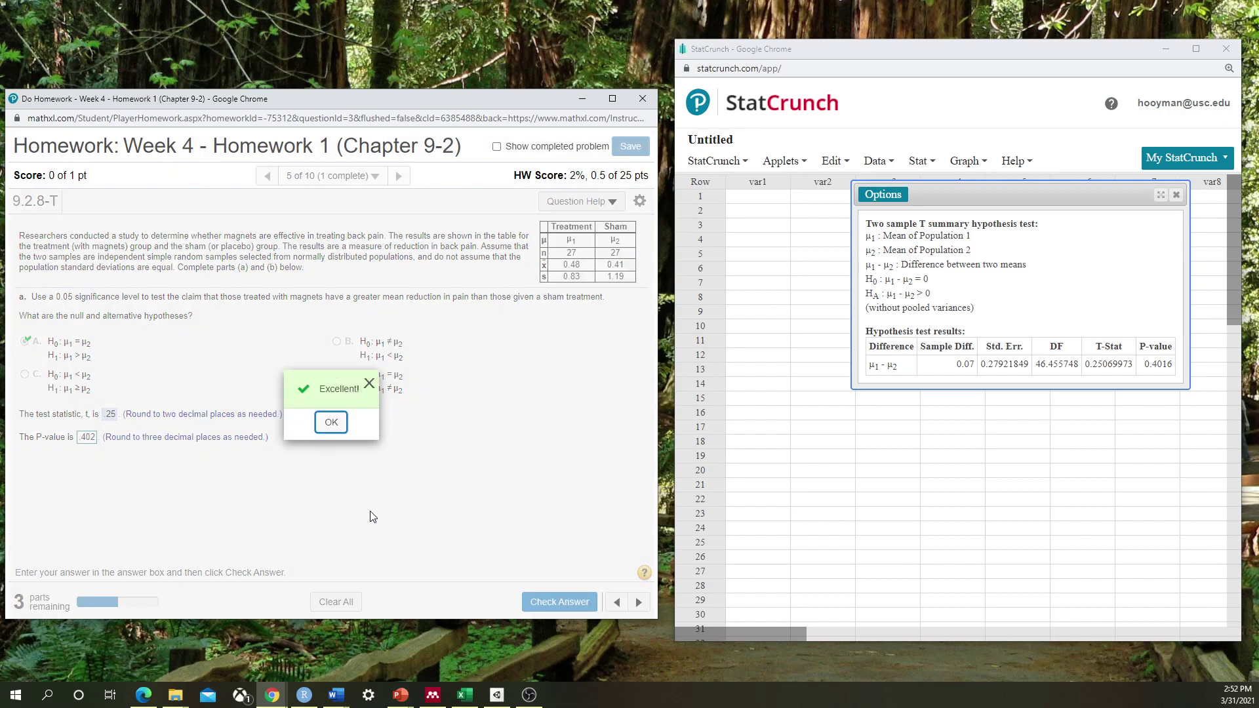
click(331, 423)
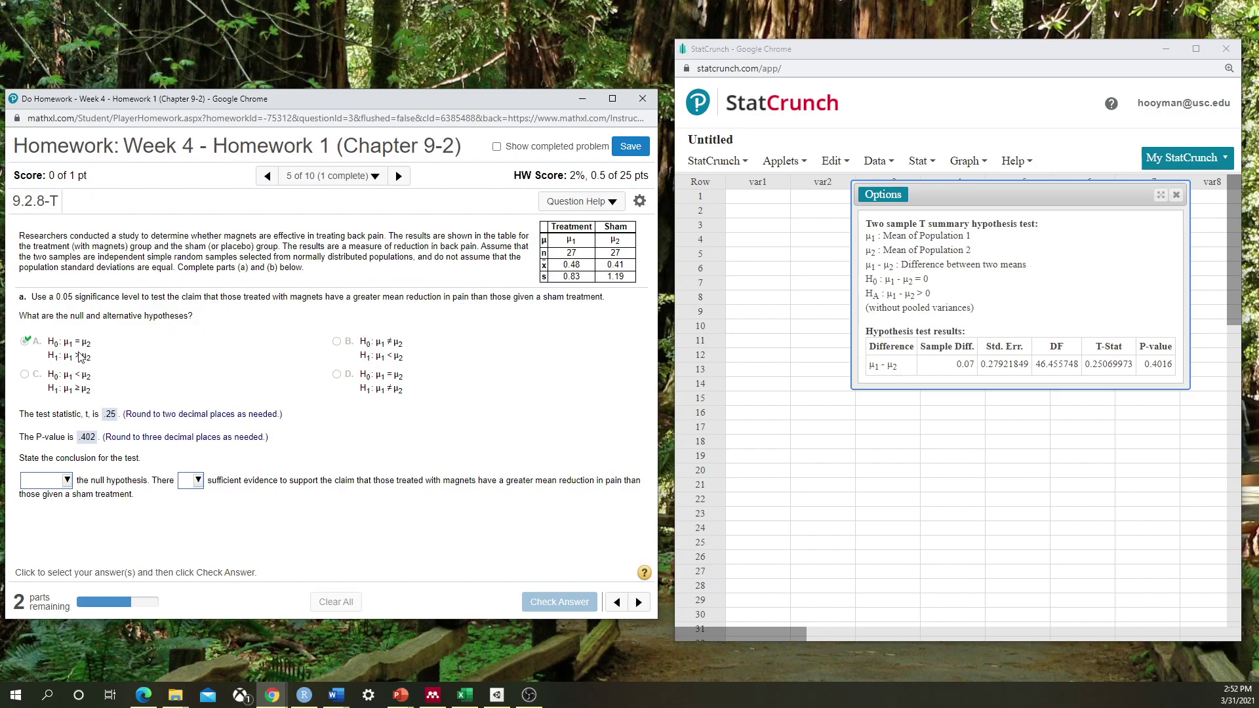
Edit the test to use the two-sided alternative μ1 - μ2 ≠ 0 and recompute the results
click(882, 194)
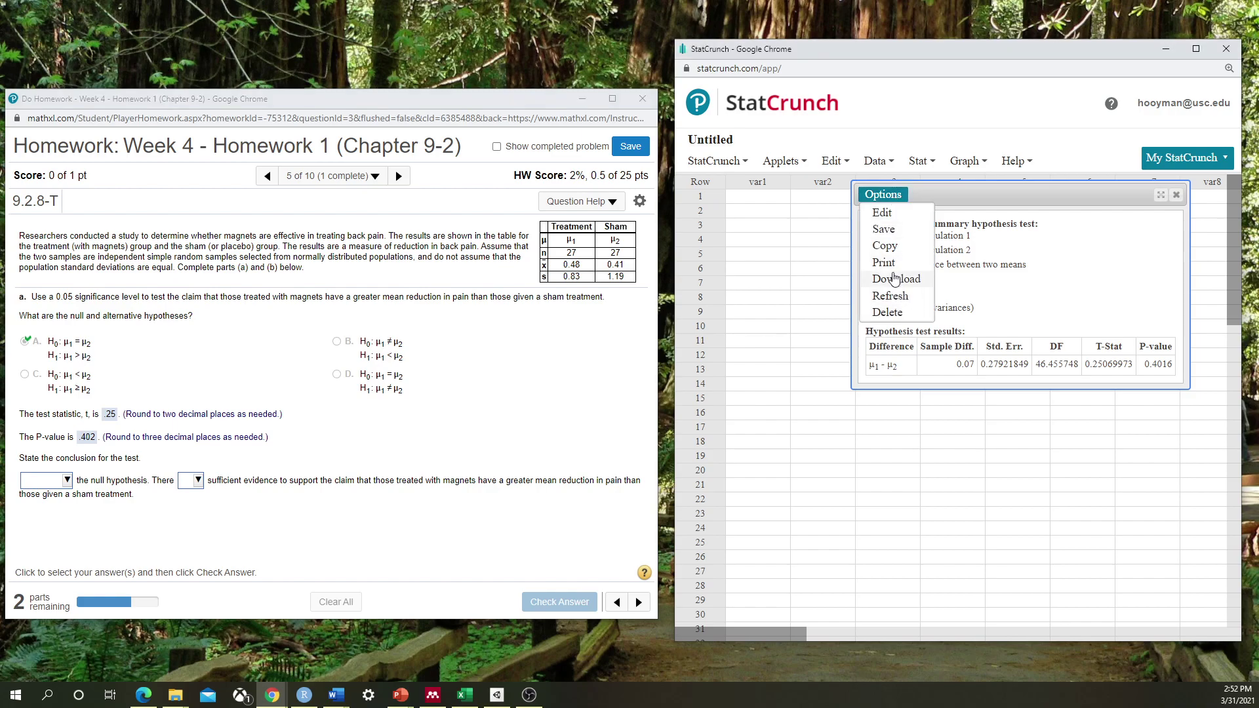
click(899, 215)
click(859, 404)
click(858, 420)
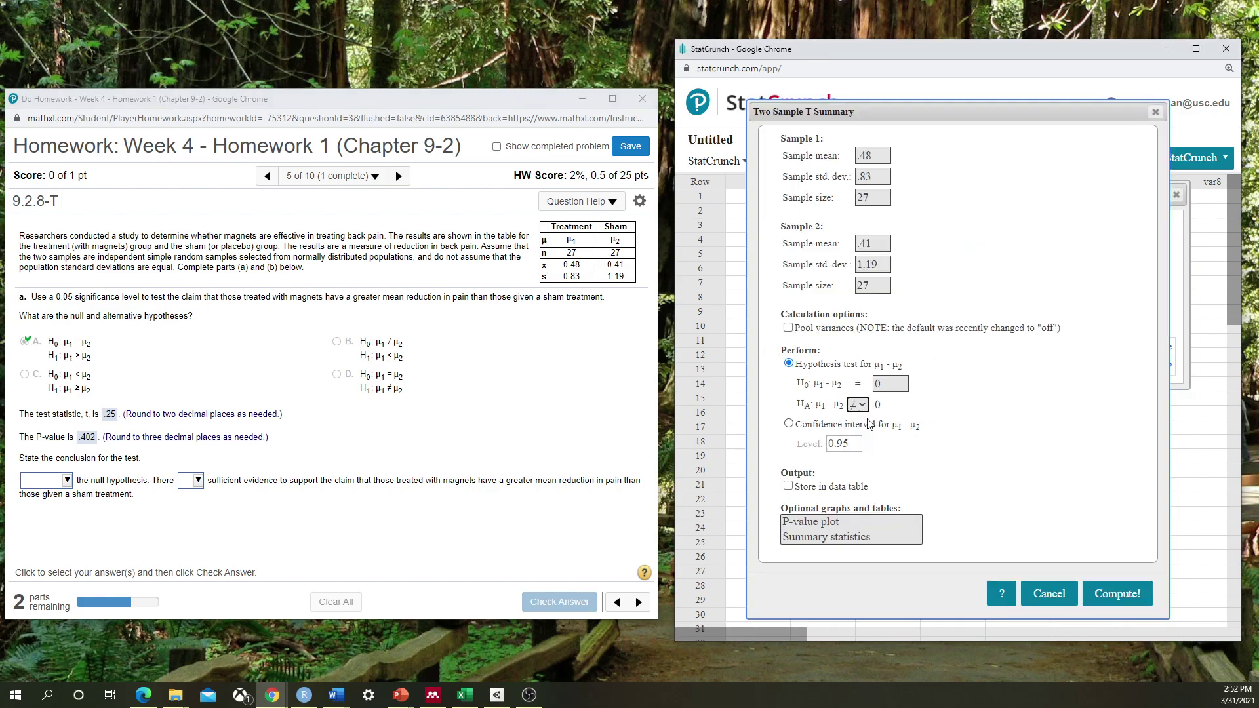
click(1185, 275)
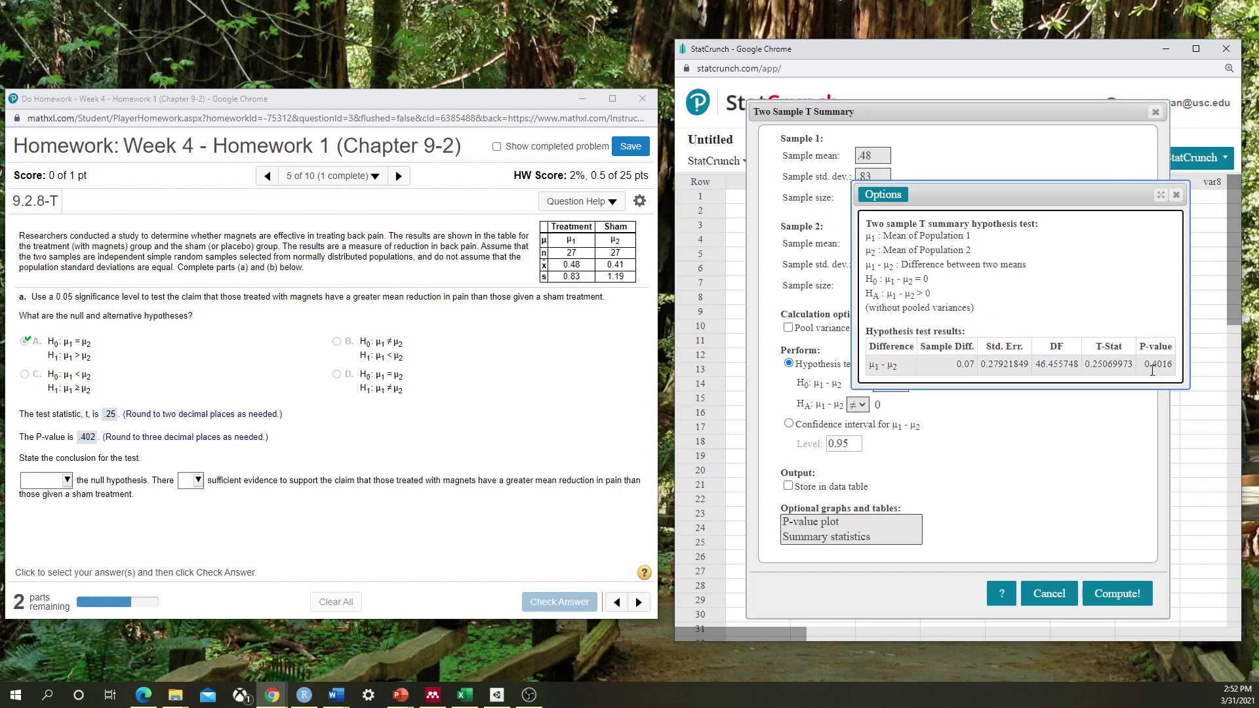
click(1052, 172)
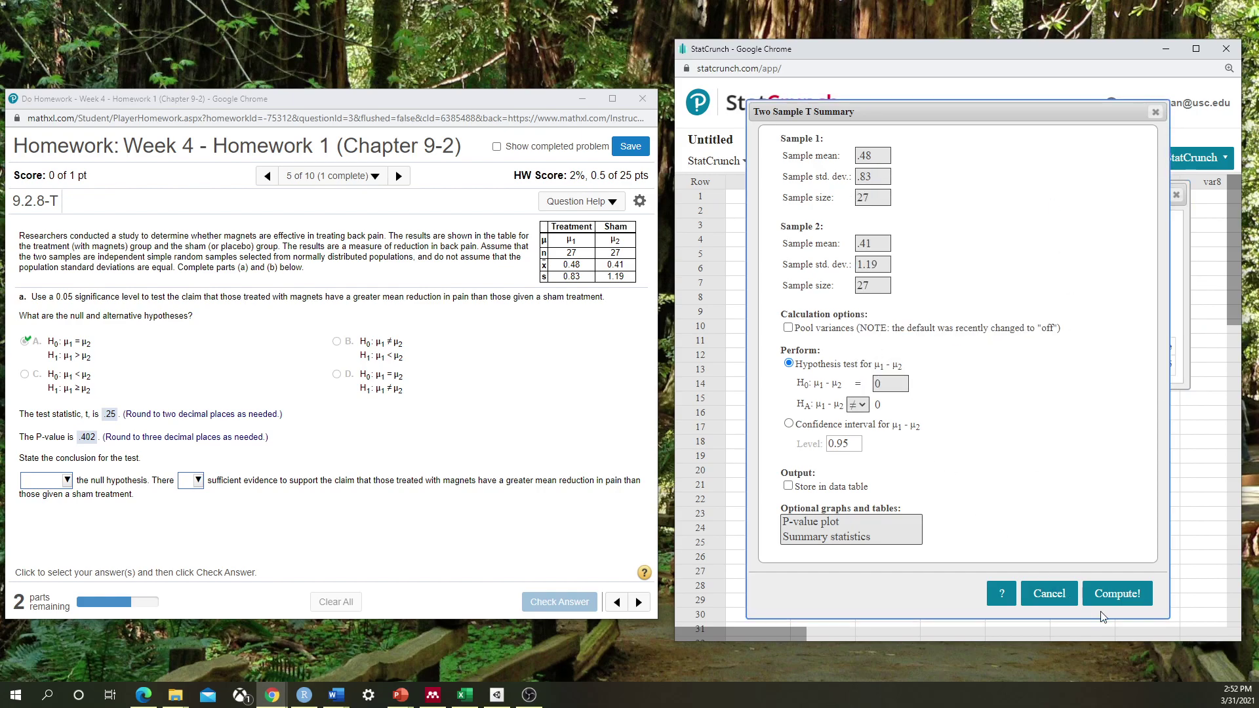
click(1118, 605)
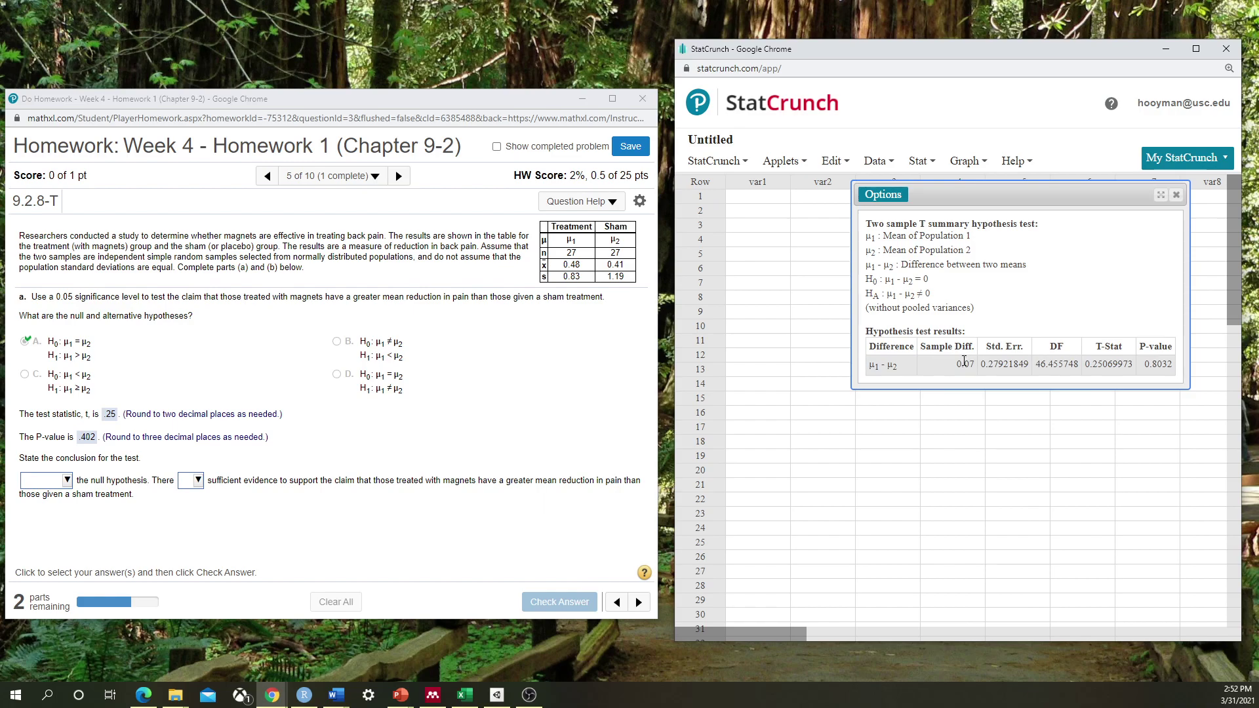
Examine the sample difference and its μ1 - μ2 label in the hypothesis test results
drag(964, 363, 977, 364)
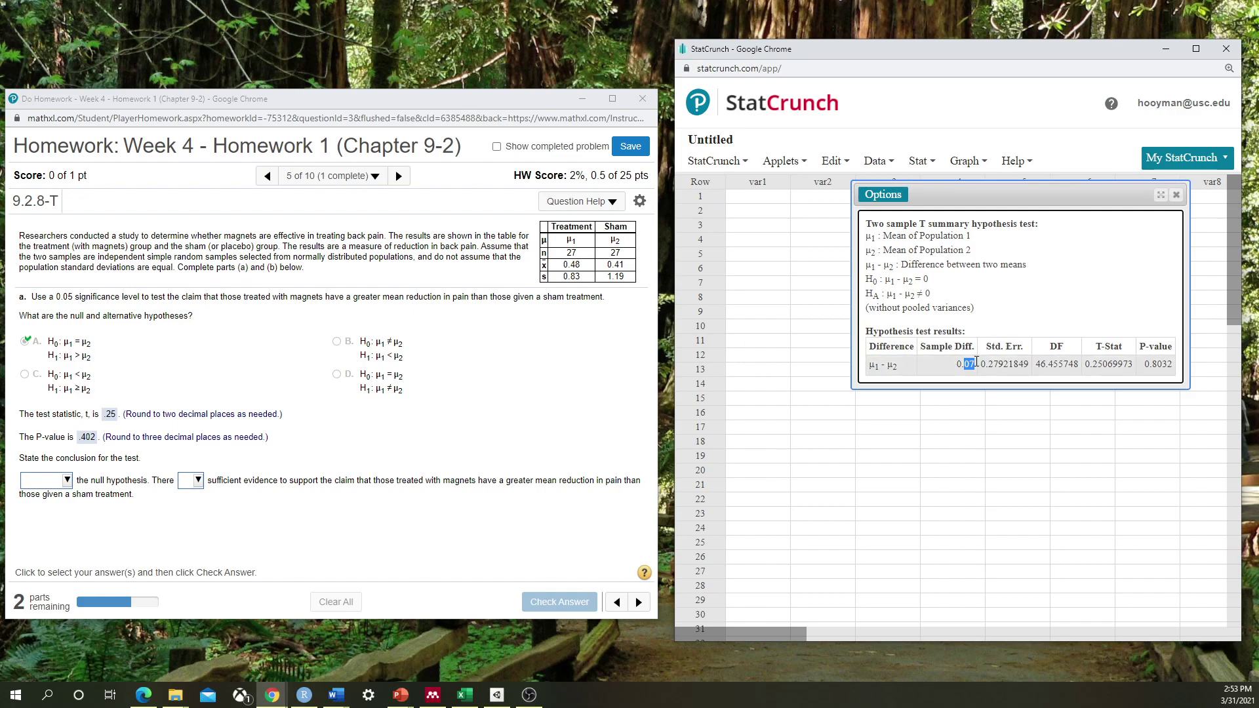
click(954, 370)
drag(954, 365, 982, 365)
click(953, 367)
double_click(893, 367)
double_click(872, 366)
double_click(891, 366)
click(908, 370)
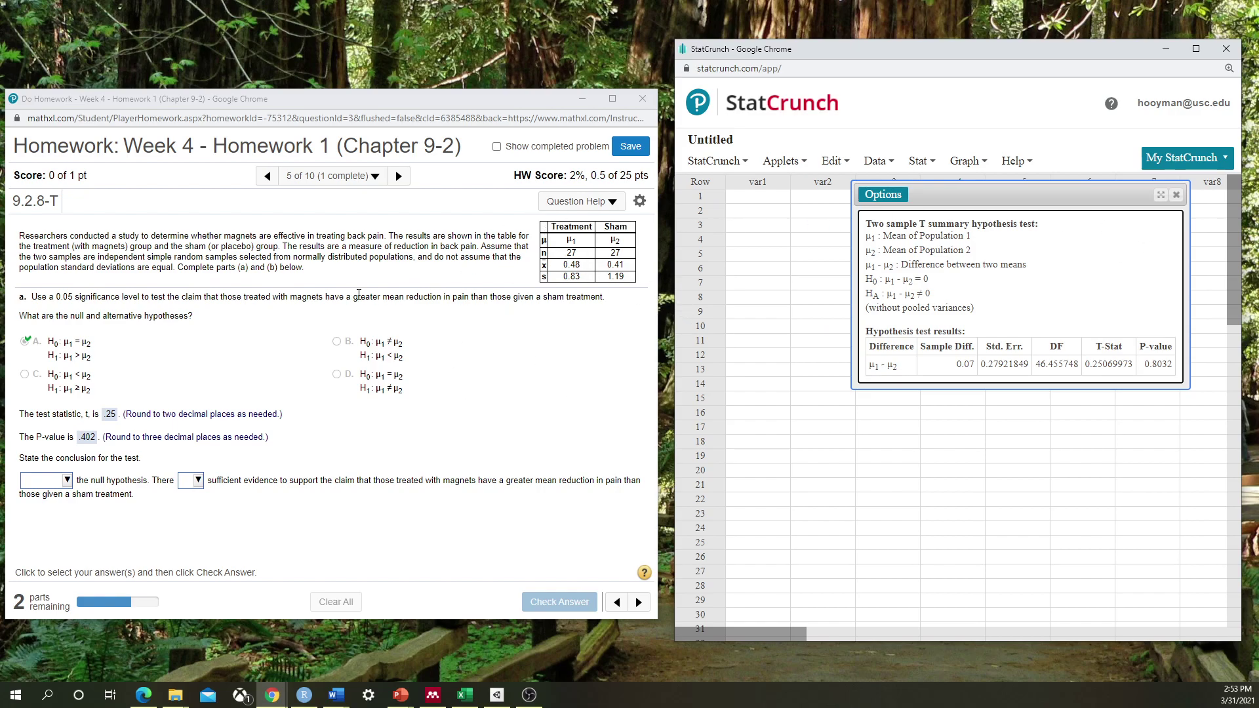
Leave question 9.2.8-T for question 9.2.14-T and delete the previous hypothesis test results in StatCrunch
click(400, 176)
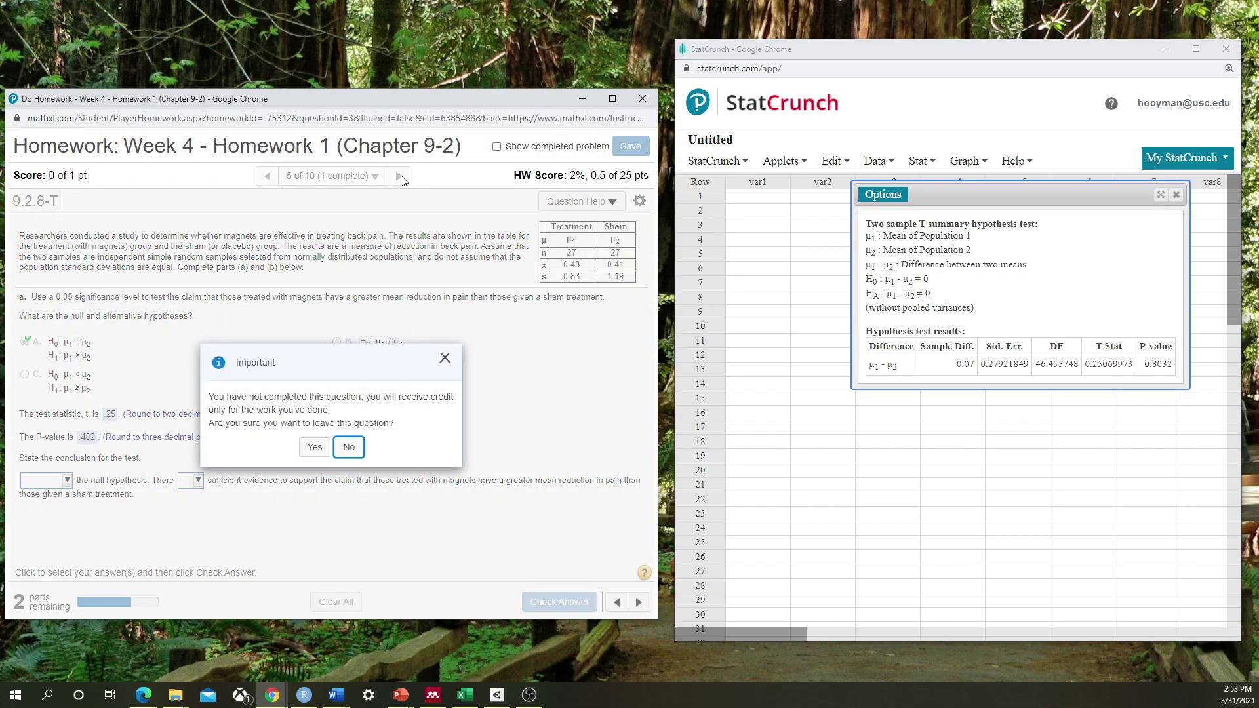
click(315, 447)
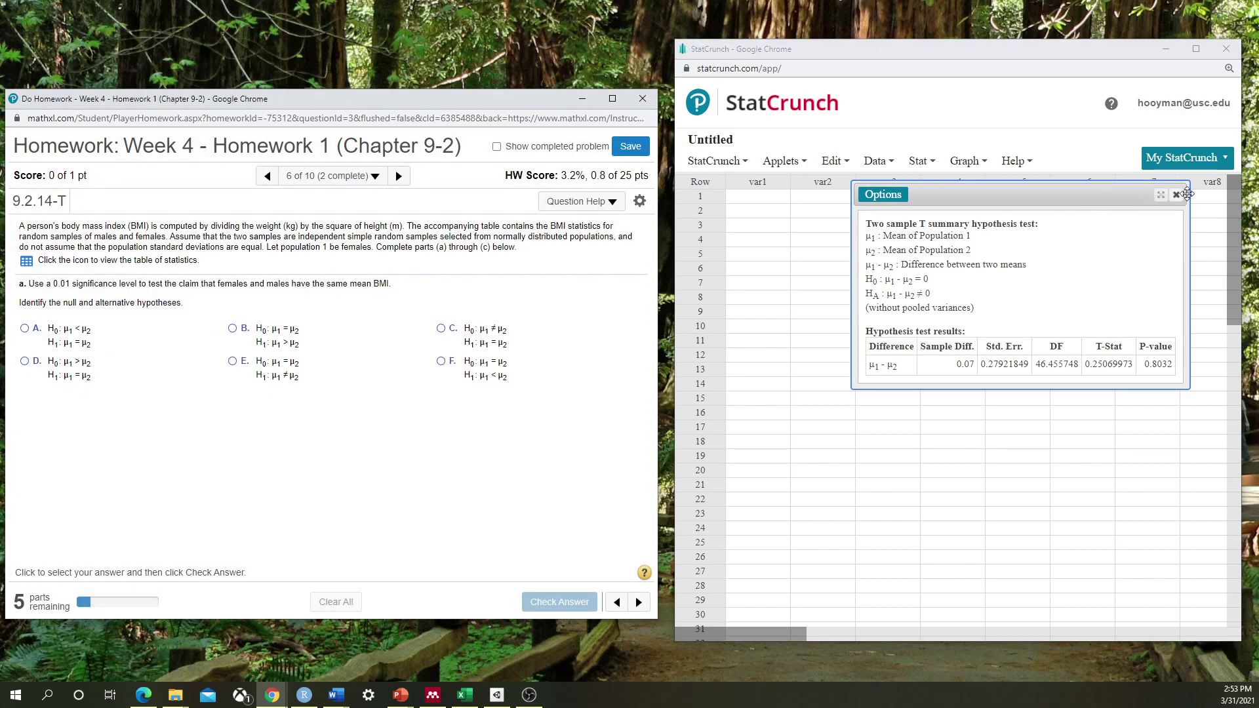
click(874, 200)
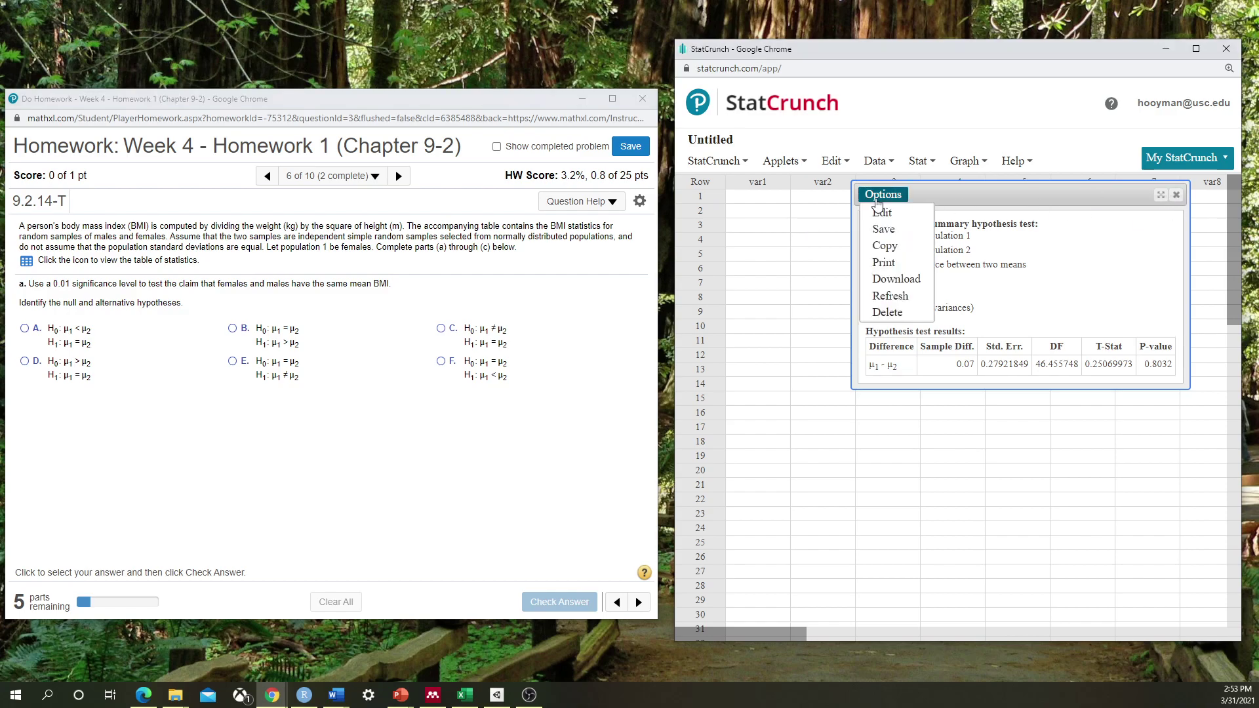
click(898, 314)
Review the BMI statistics table, answer question 9.2.14-T with H0: μ1 = μ2 and H1: μ1 ≠ μ2, and check the answer
click(26, 261)
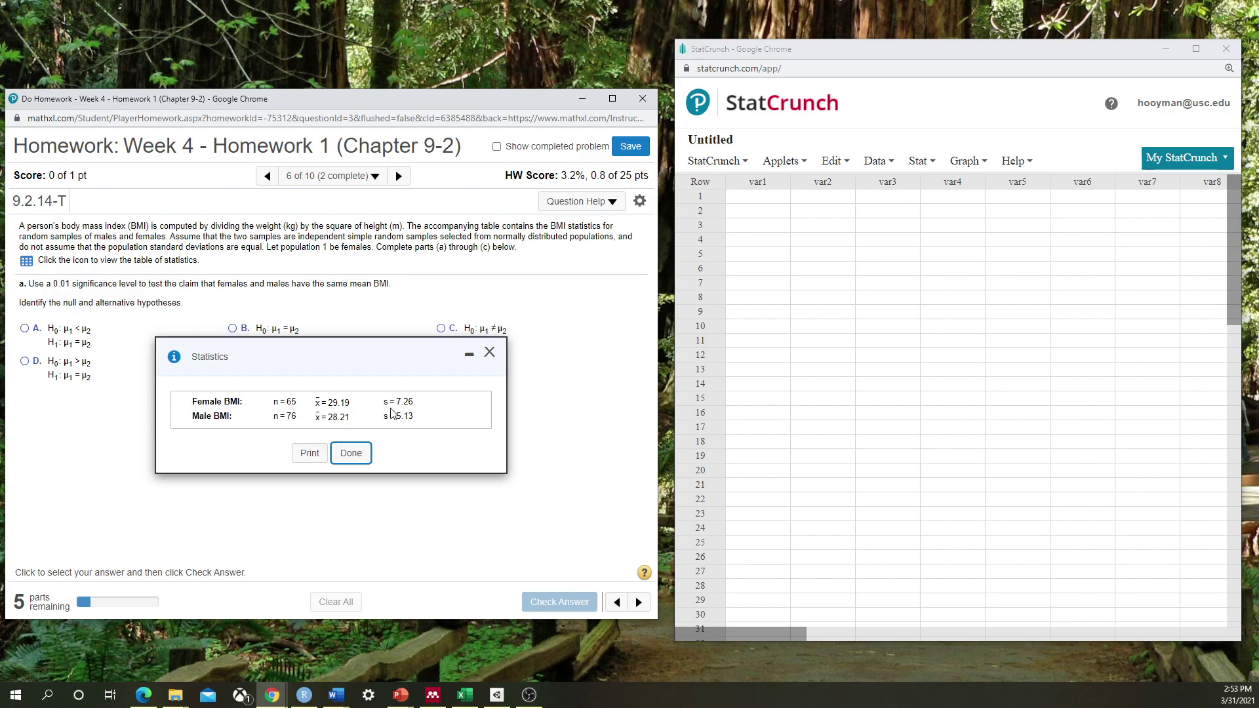
click(490, 355)
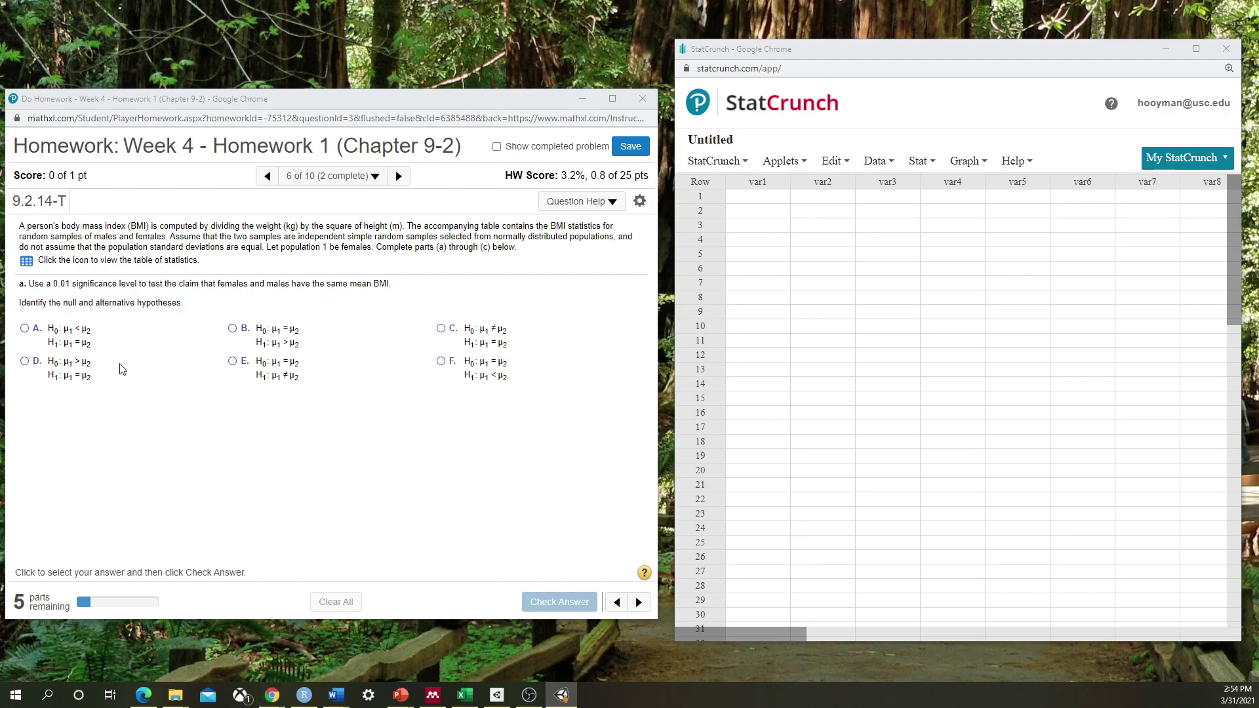
click(233, 362)
click(560, 600)
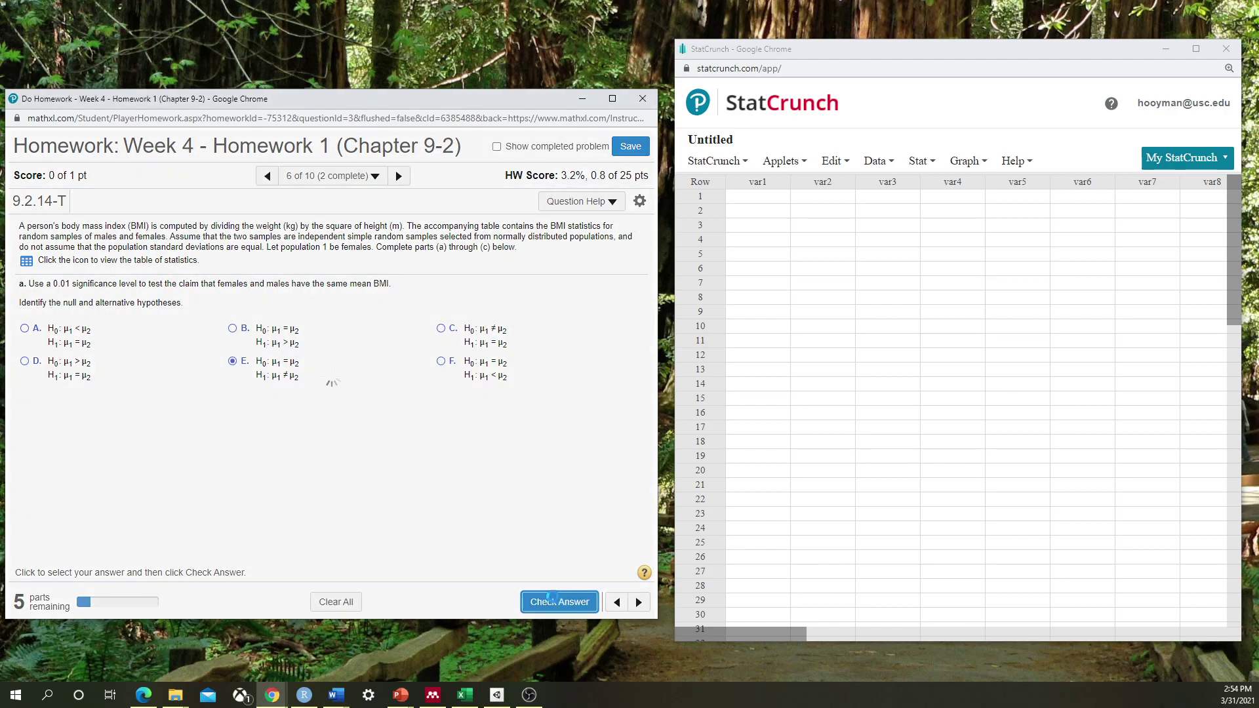
click(331, 423)
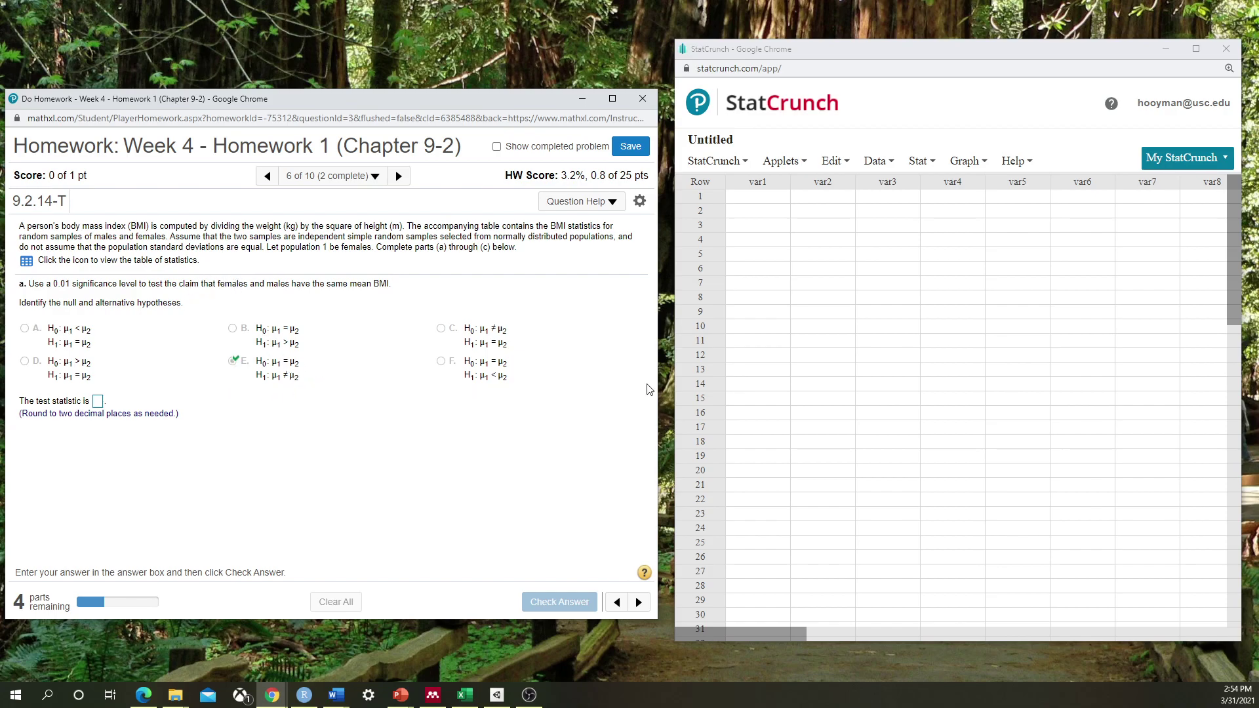
Leave question 9.2.14-T for question 9.2.19-T and open its archbishops and monarchs longevity table in StatCrunch
click(398, 175)
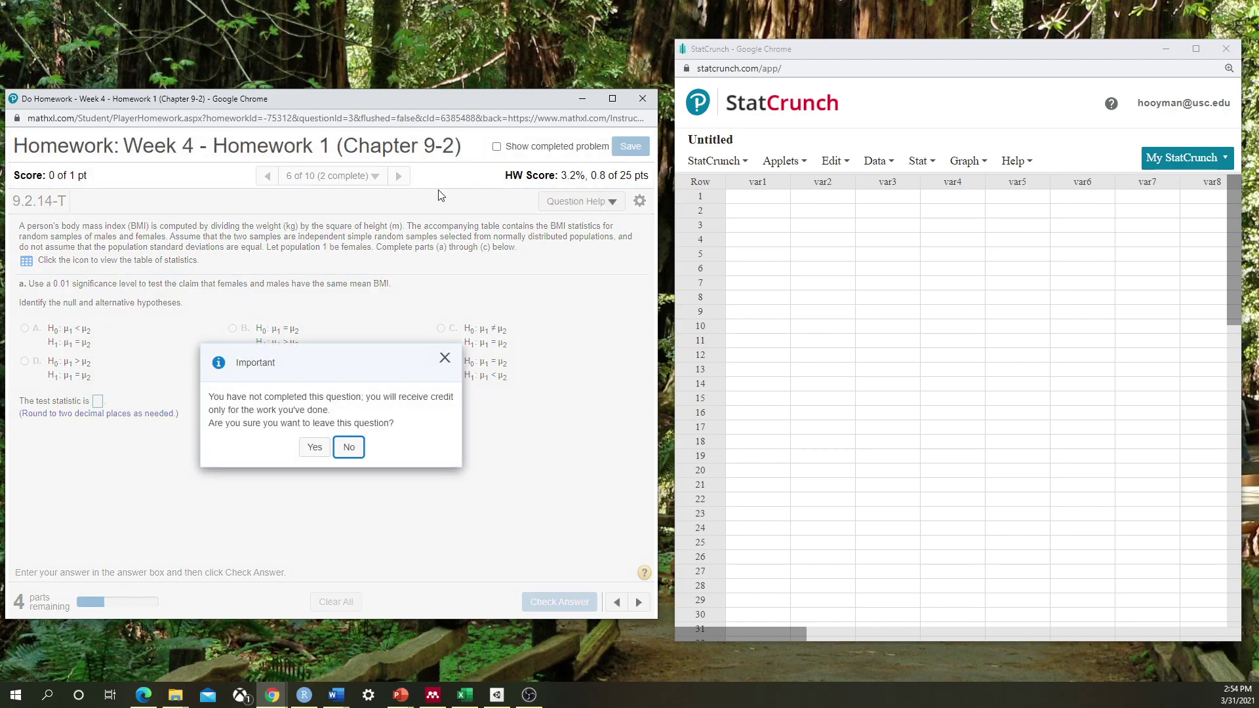
click(315, 447)
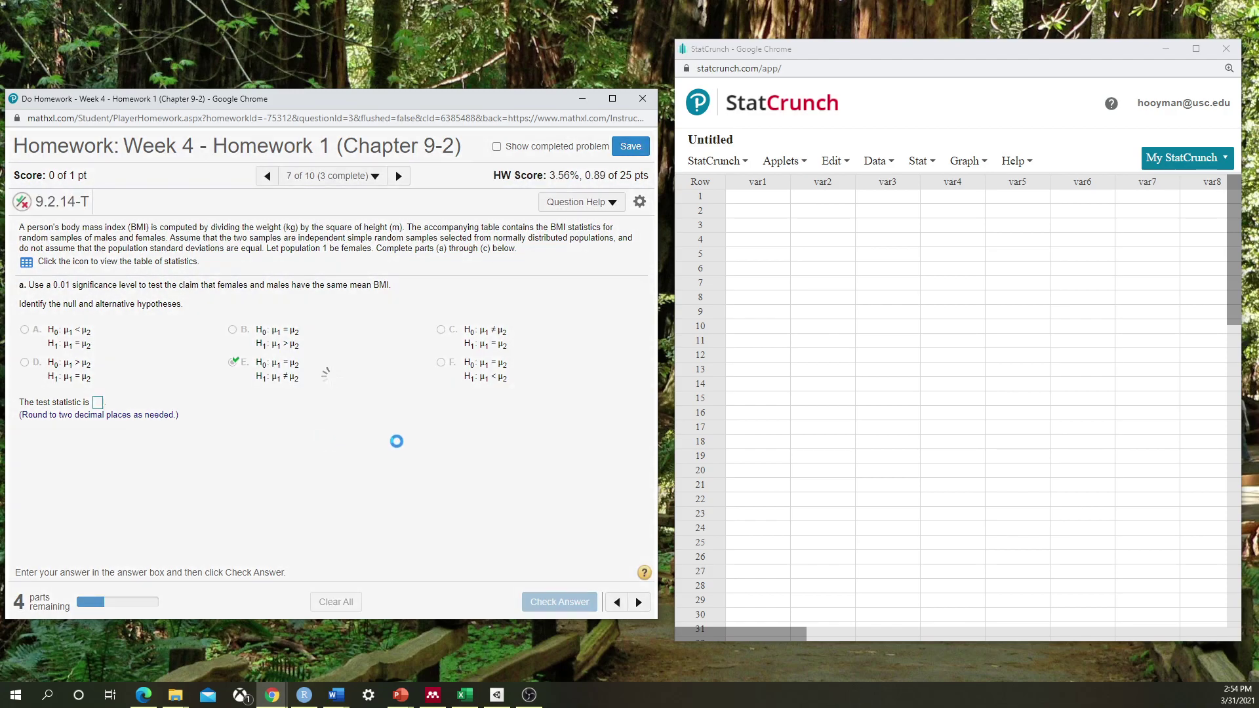
click(27, 256)
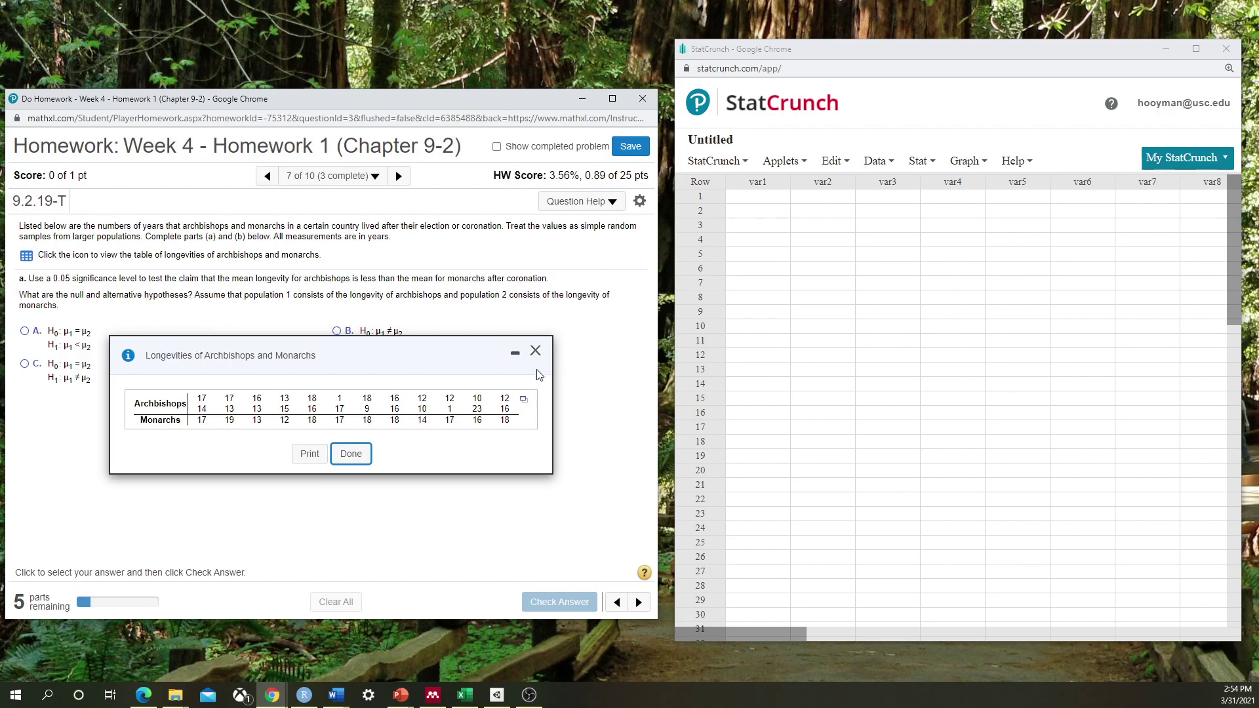
click(525, 406)
click(548, 417)
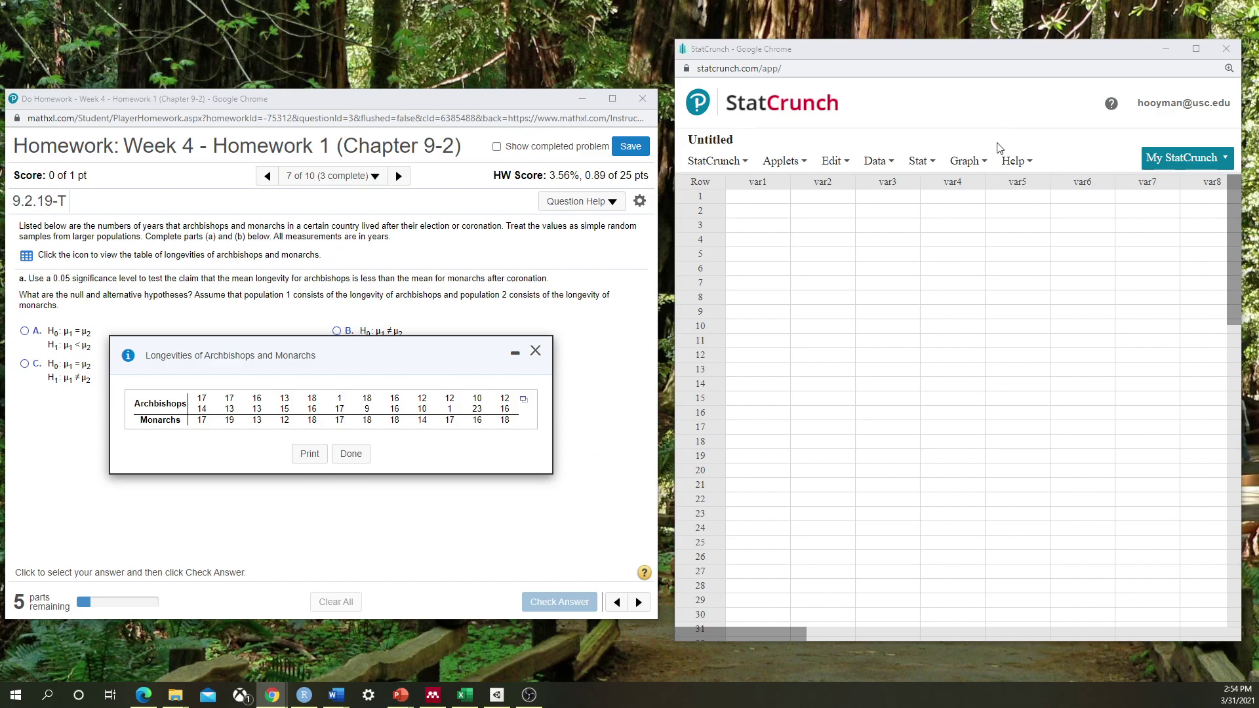
Close the blank StatCrunch window, place the new data set window beside the homework and dismiss the longevity table
click(1226, 49)
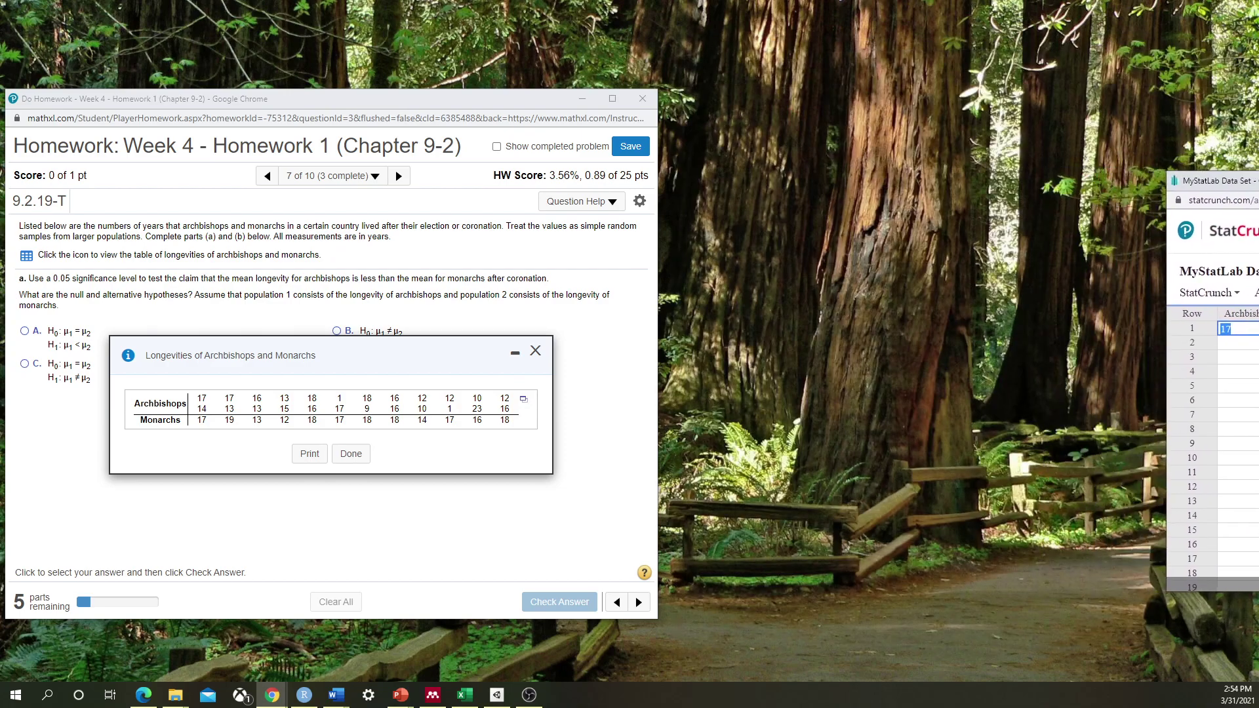
drag(1207, 186, 734, 101)
scroll(876, 373, down, 3)
scroll(877, 373, up, 3)
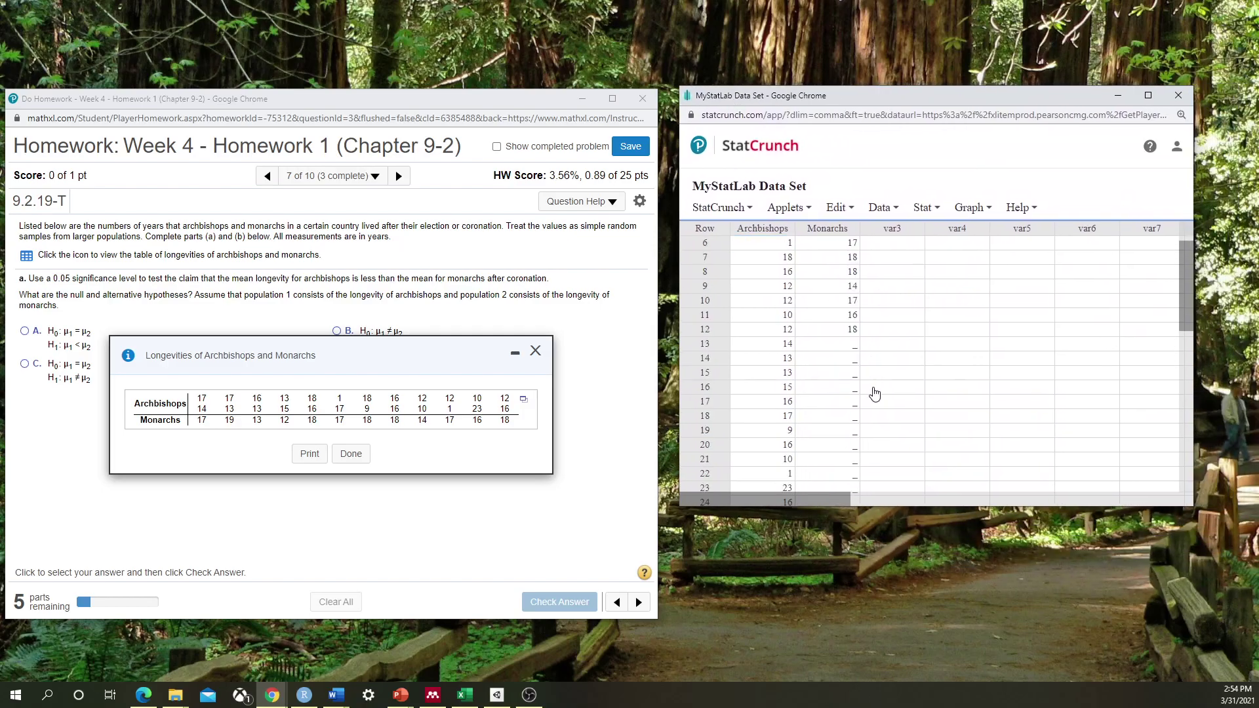
click(945, 152)
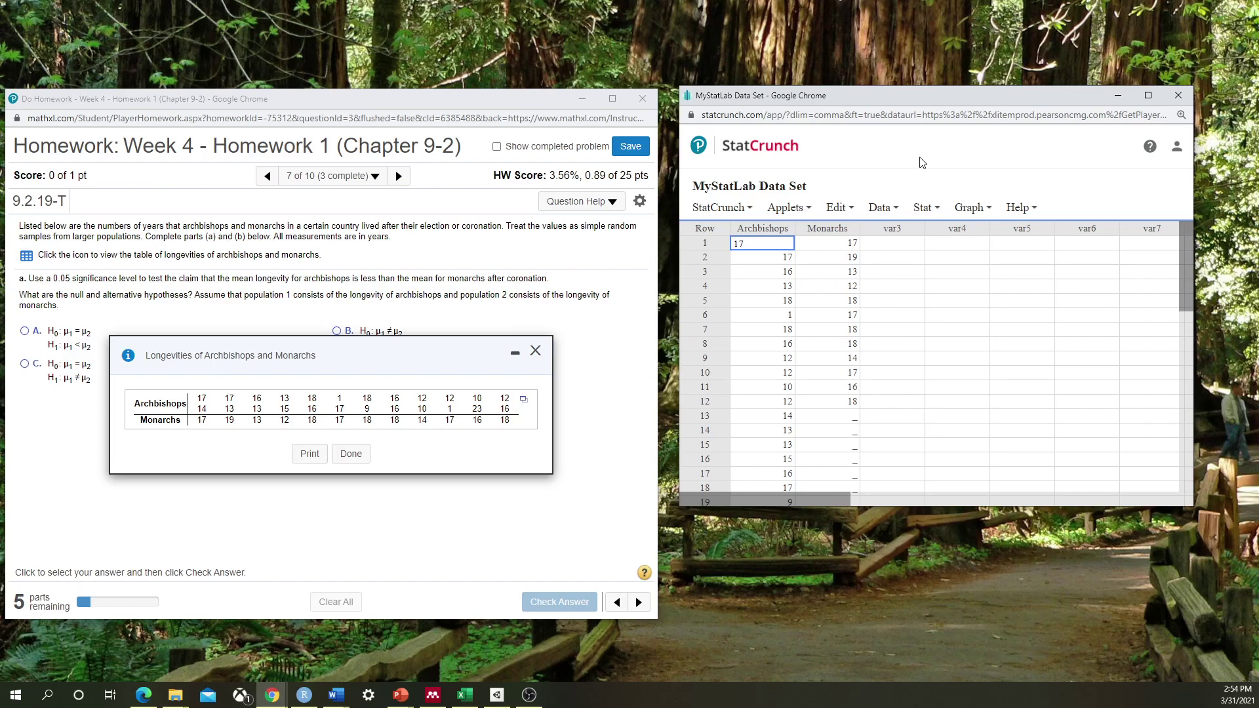
click(536, 351)
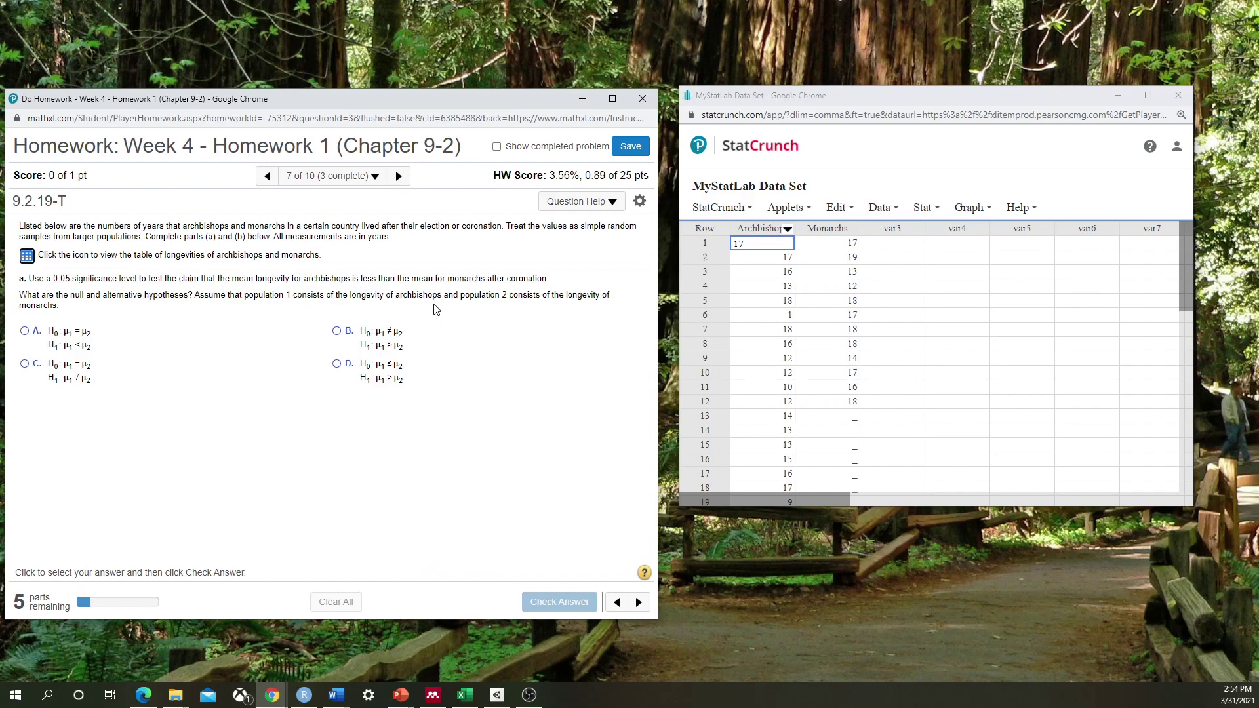
Answer question 9.2.19-T with H0: μ1 = μ2 and H1: μ1 < μ2, check the answer and dismiss the feedback
scroll(754, 410, down, 2)
scroll(754, 410, up, 2)
scroll(793, 329, down, 1)
scroll(790, 328, down, 3)
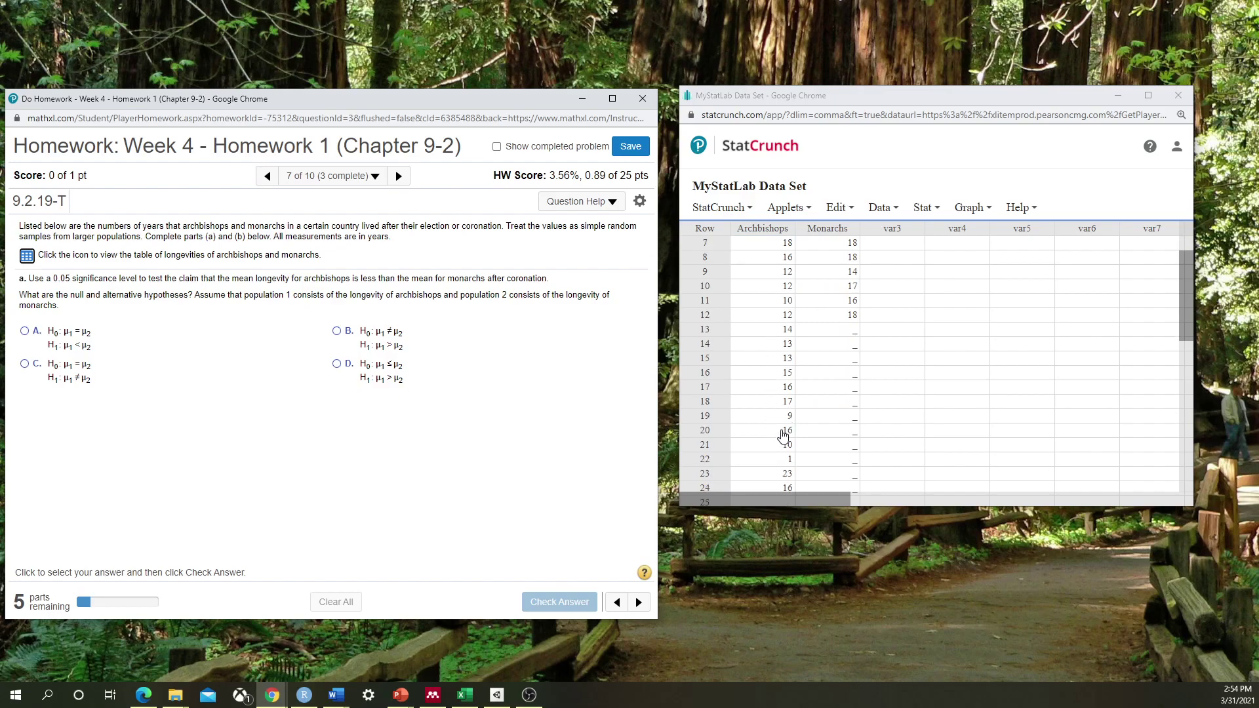
scroll(784, 436, up, 3)
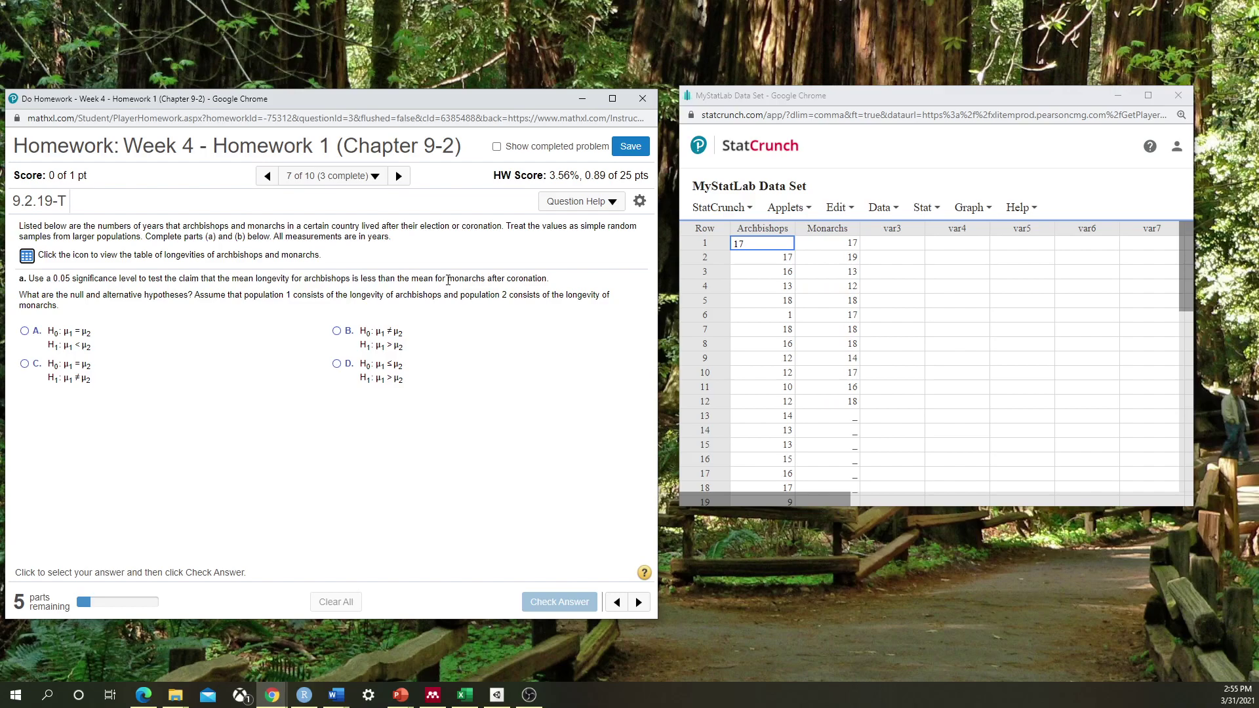
click(28, 331)
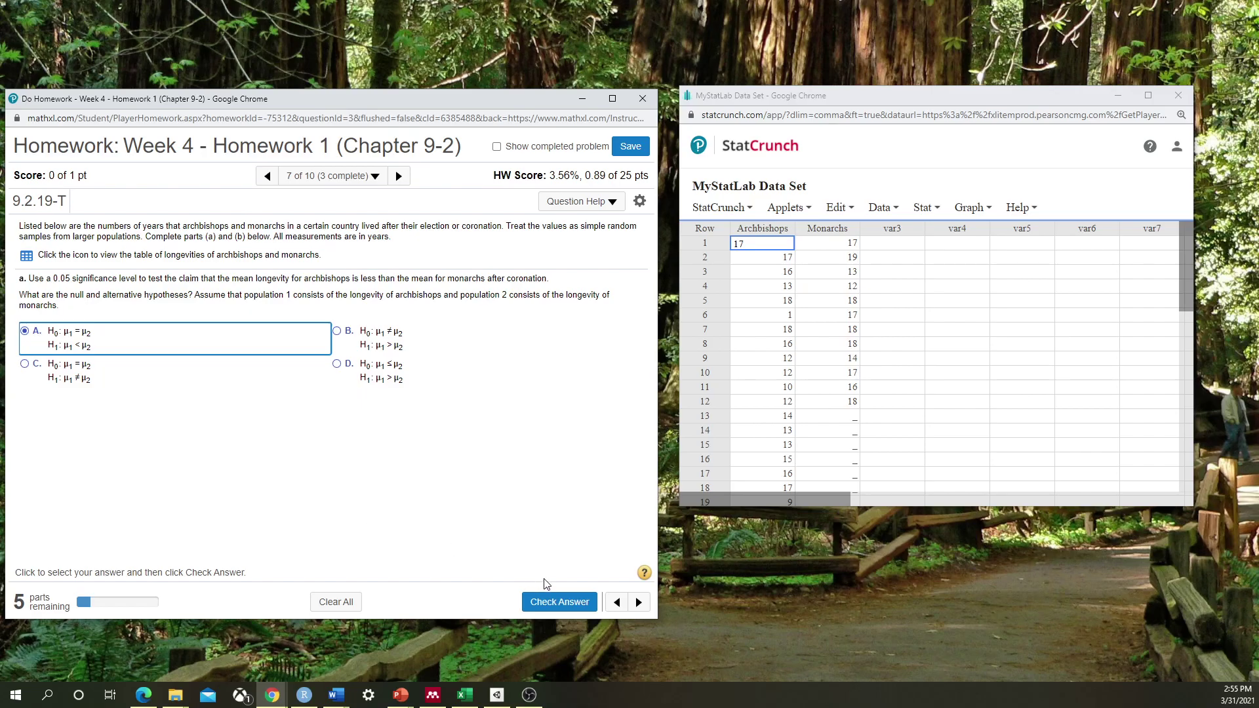
click(546, 602)
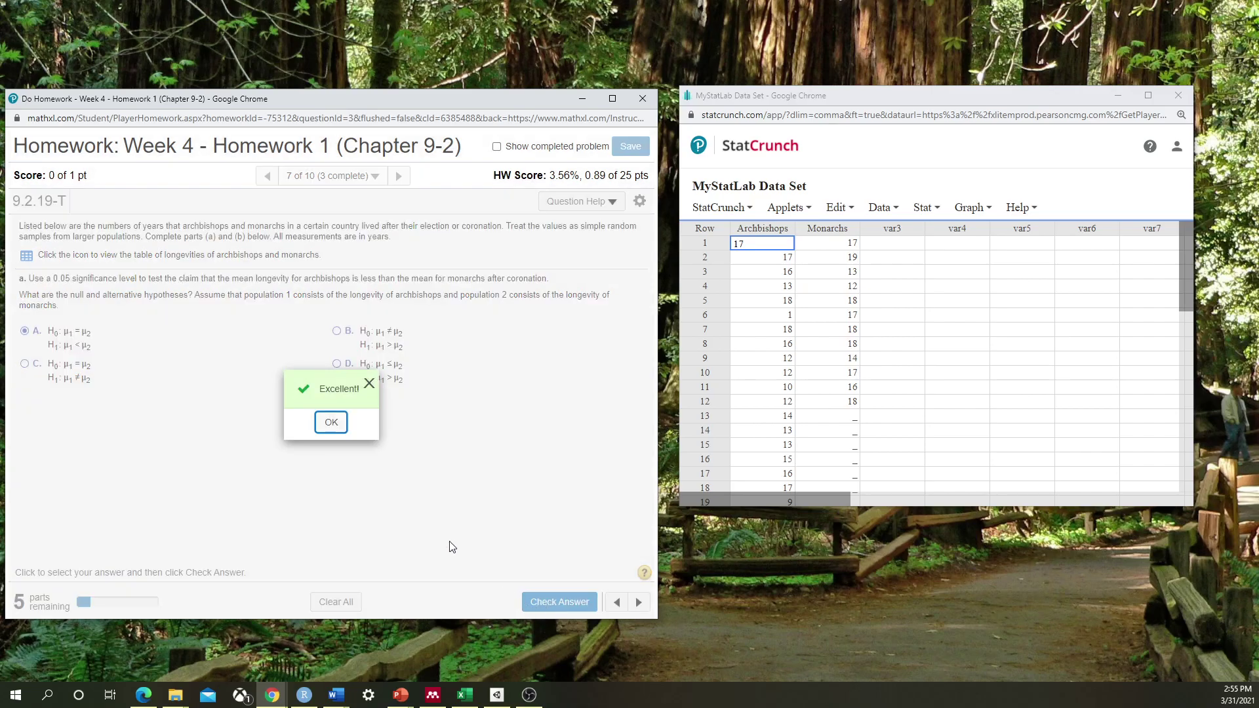
click(331, 423)
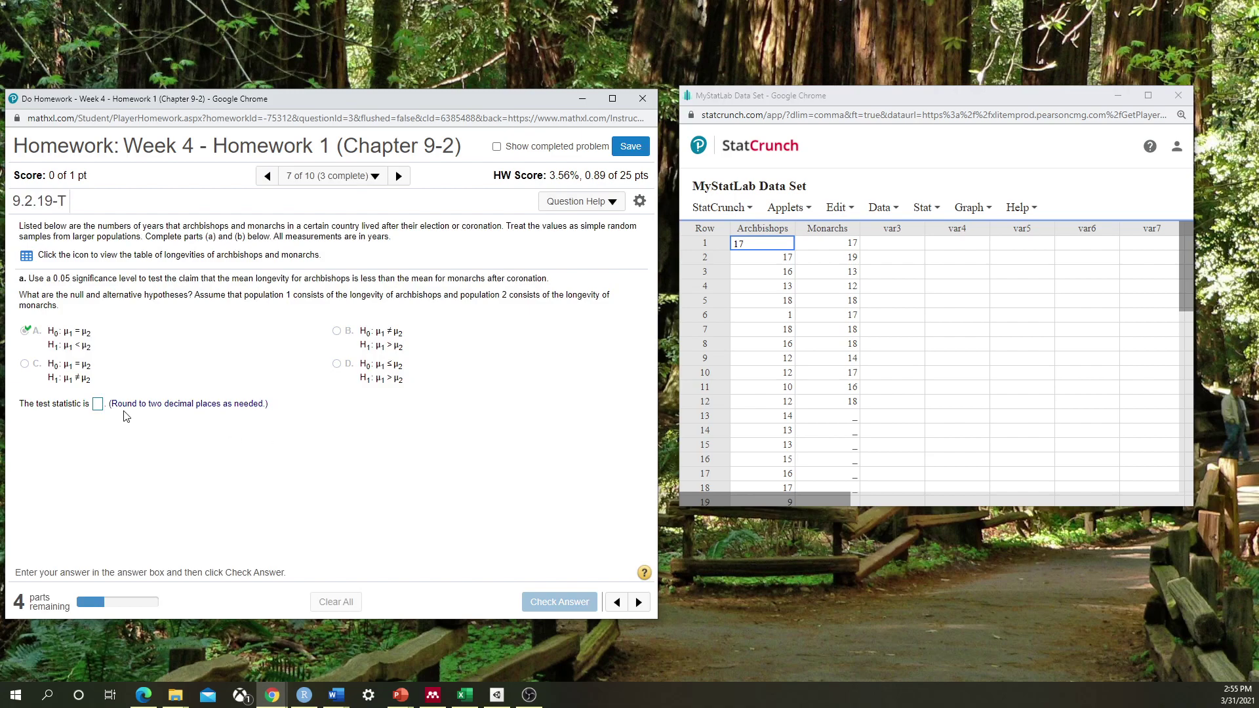
Set up a two-sample T test with data, using Archbishops as sample 1 and Monarchs as sample 2
click(927, 209)
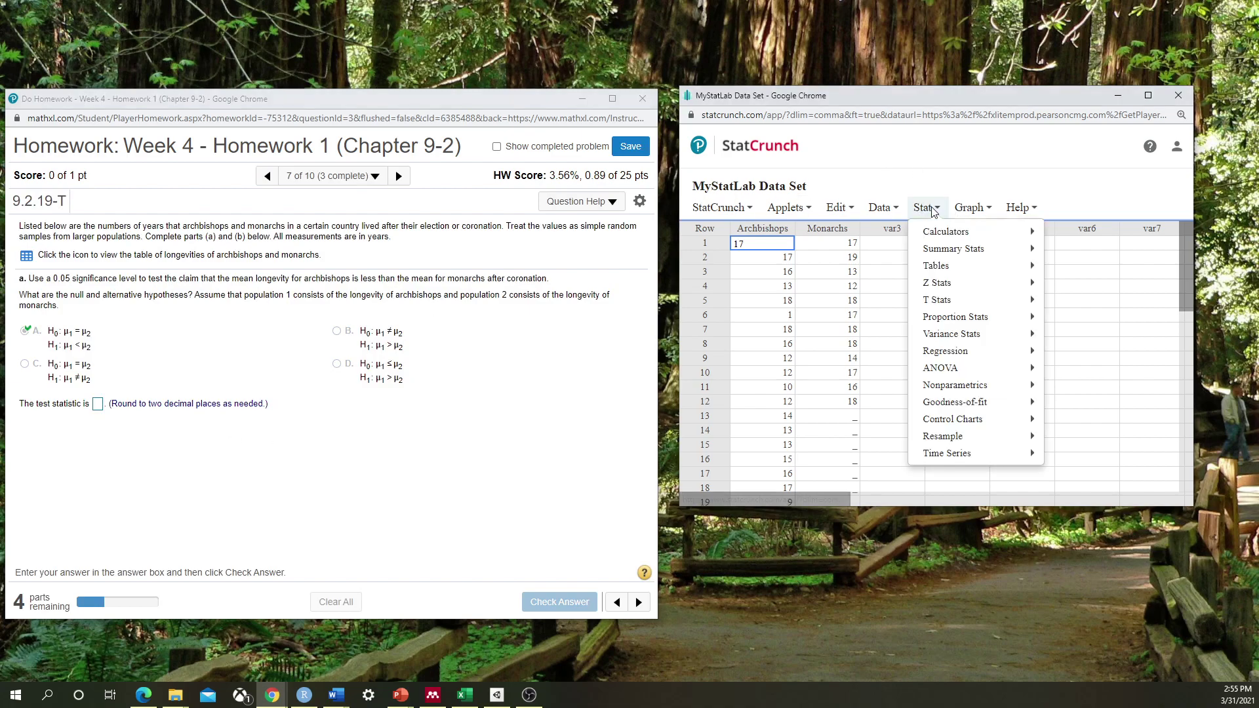
mouse_move(940, 299)
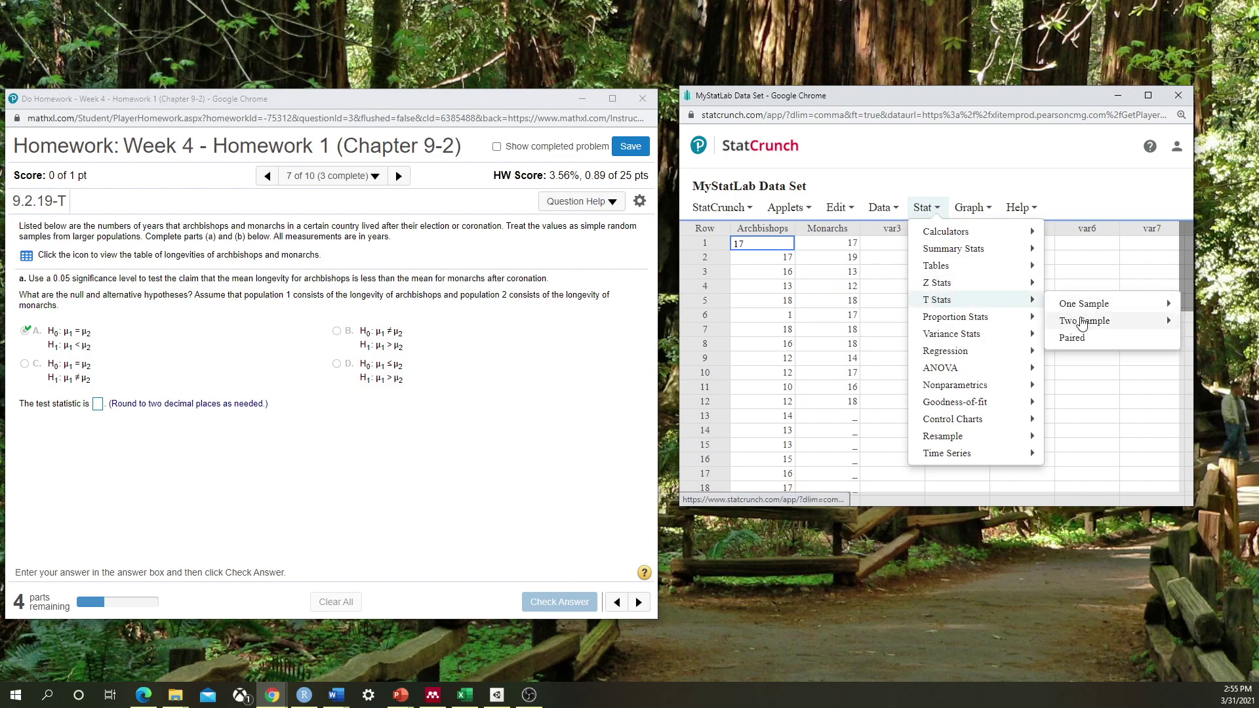
mouse_move(1075, 321)
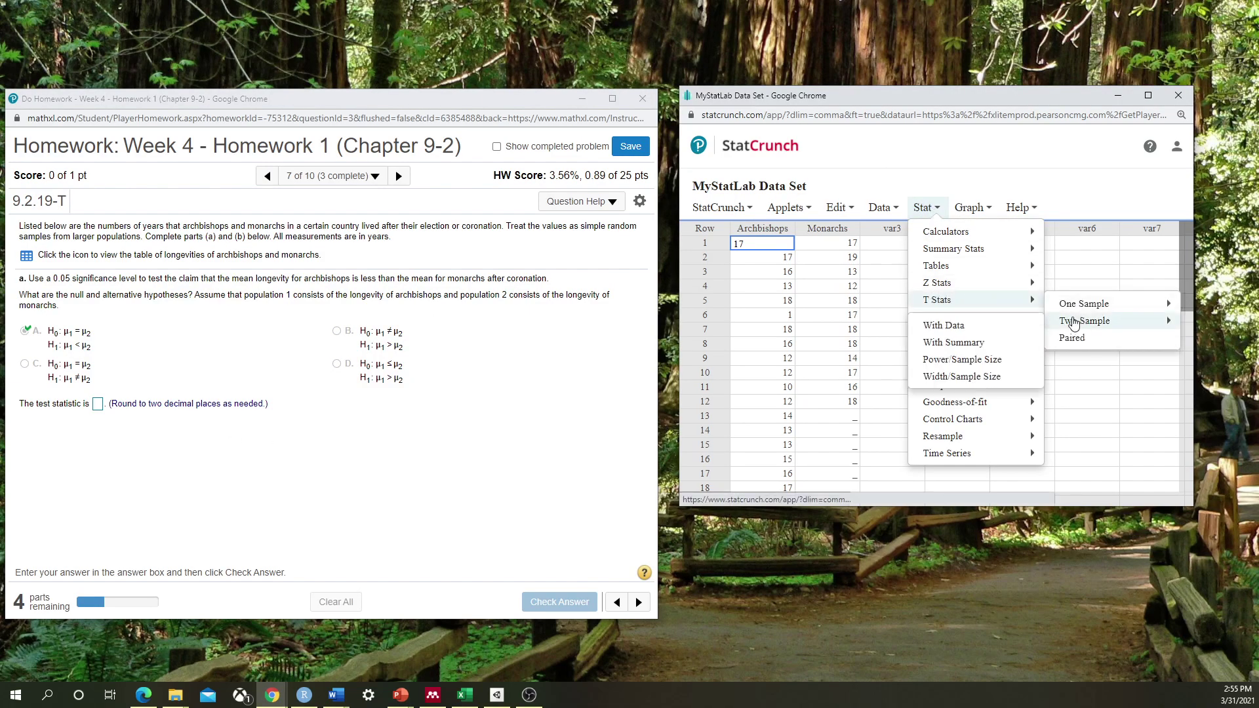
click(959, 328)
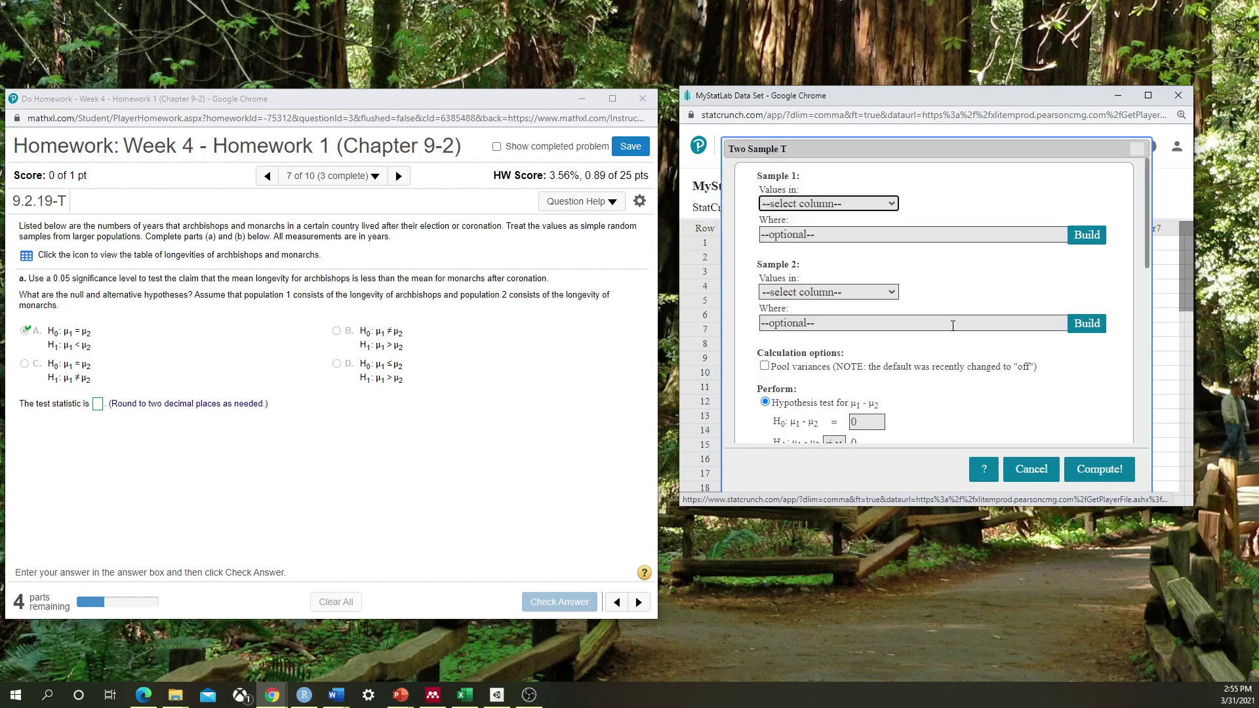
click(811, 205)
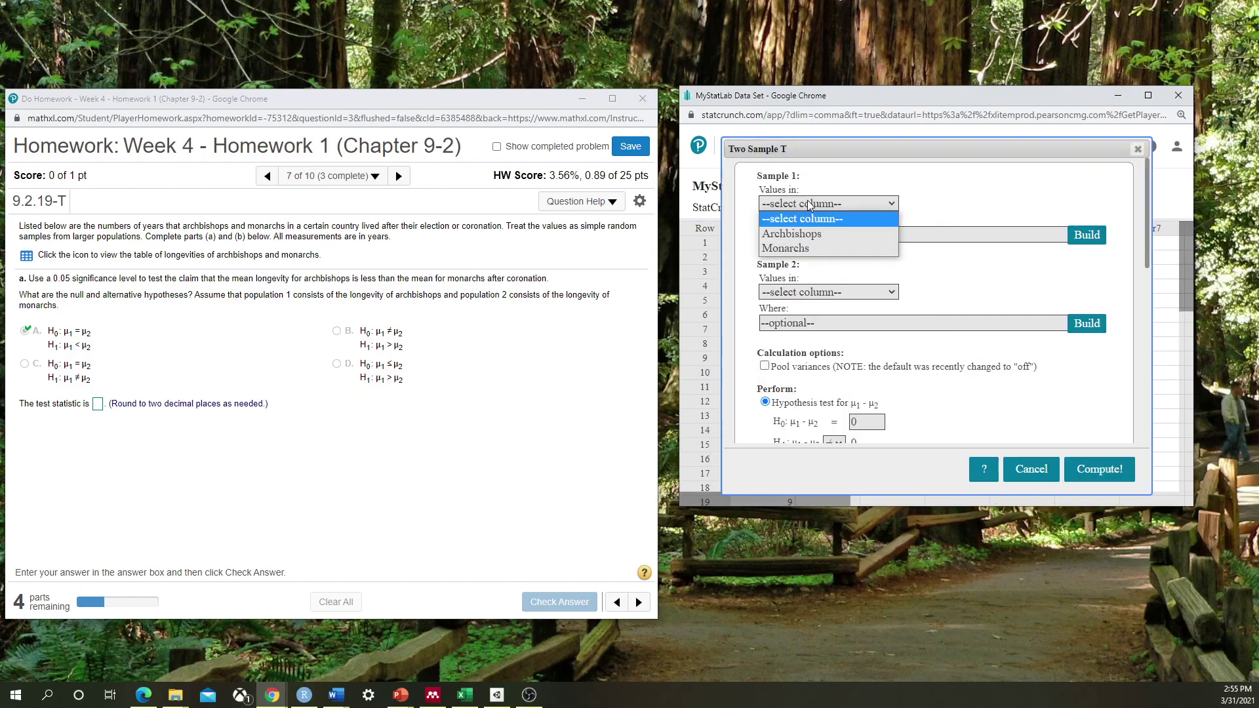
click(799, 235)
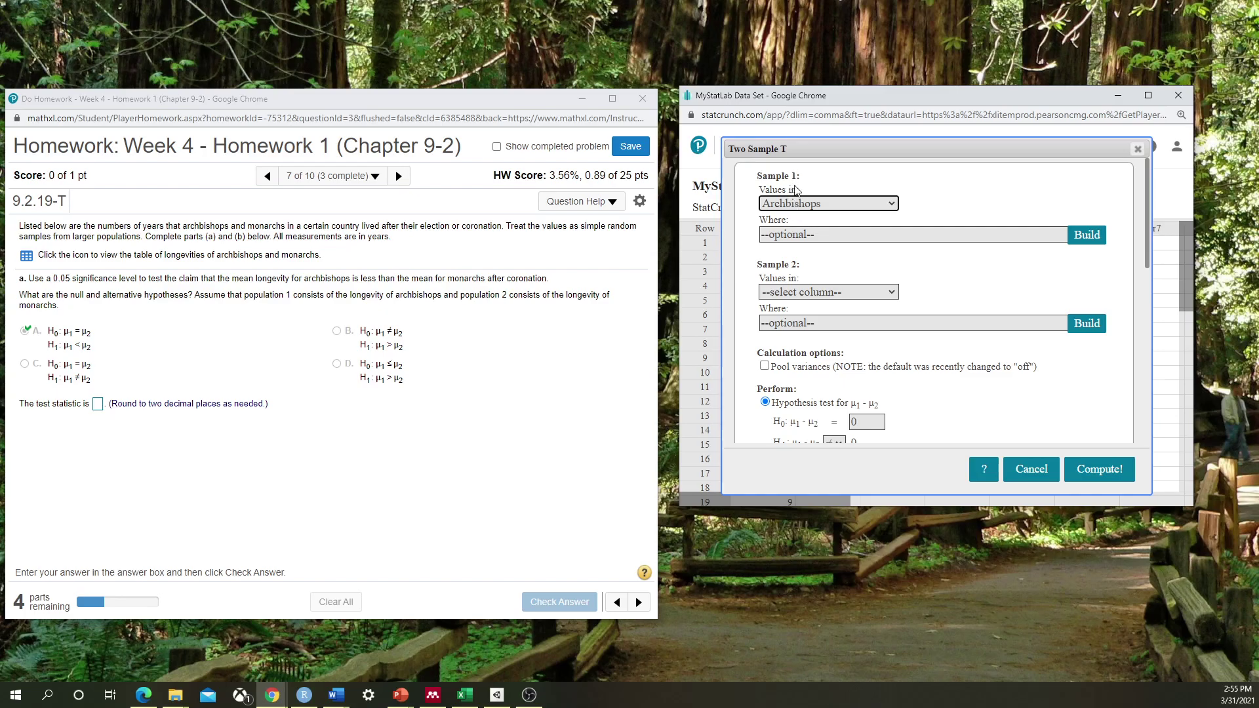
click(807, 292)
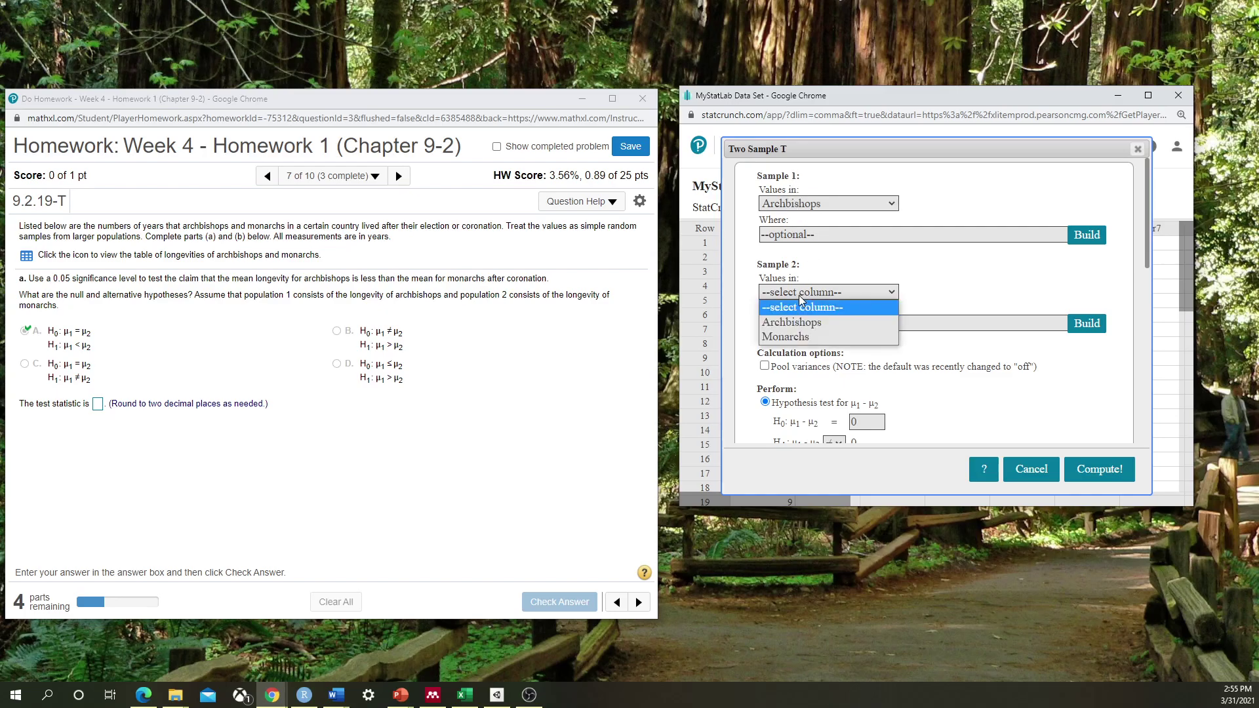
click(800, 337)
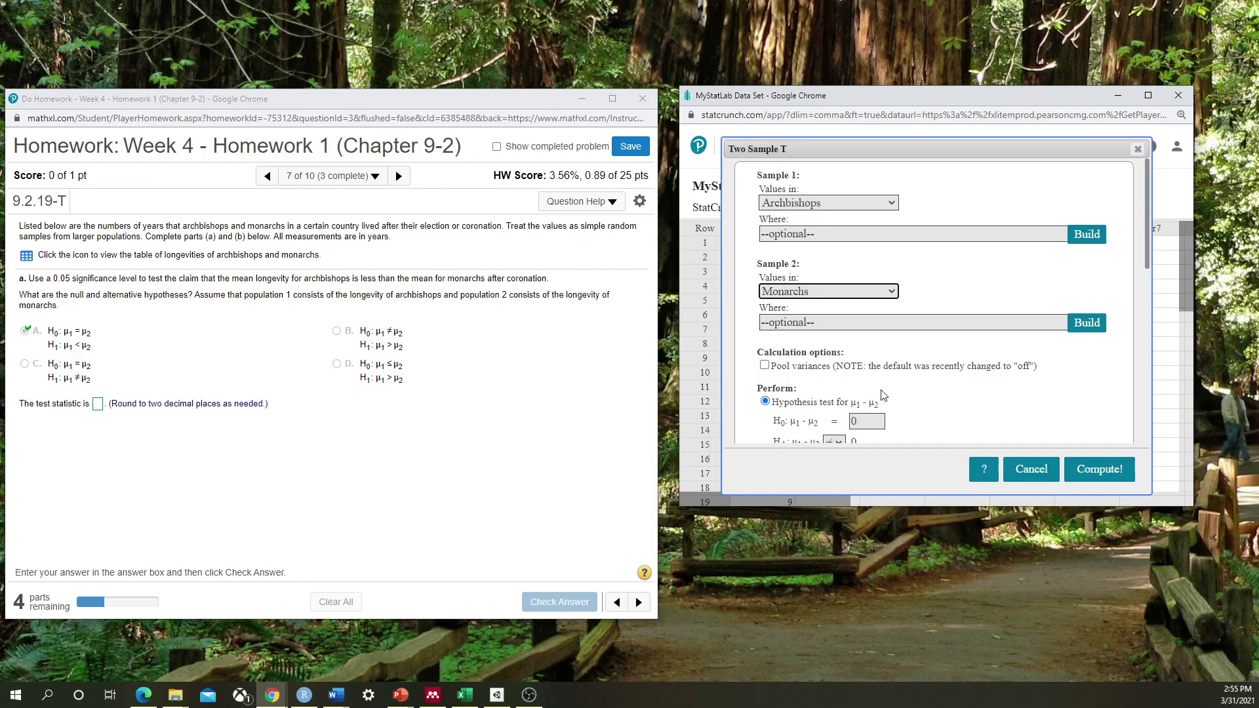
Set the alternative hypothesis to μ1 - μ2 < 0 and compute the test
scroll(882, 394, down, 2)
click(836, 313)
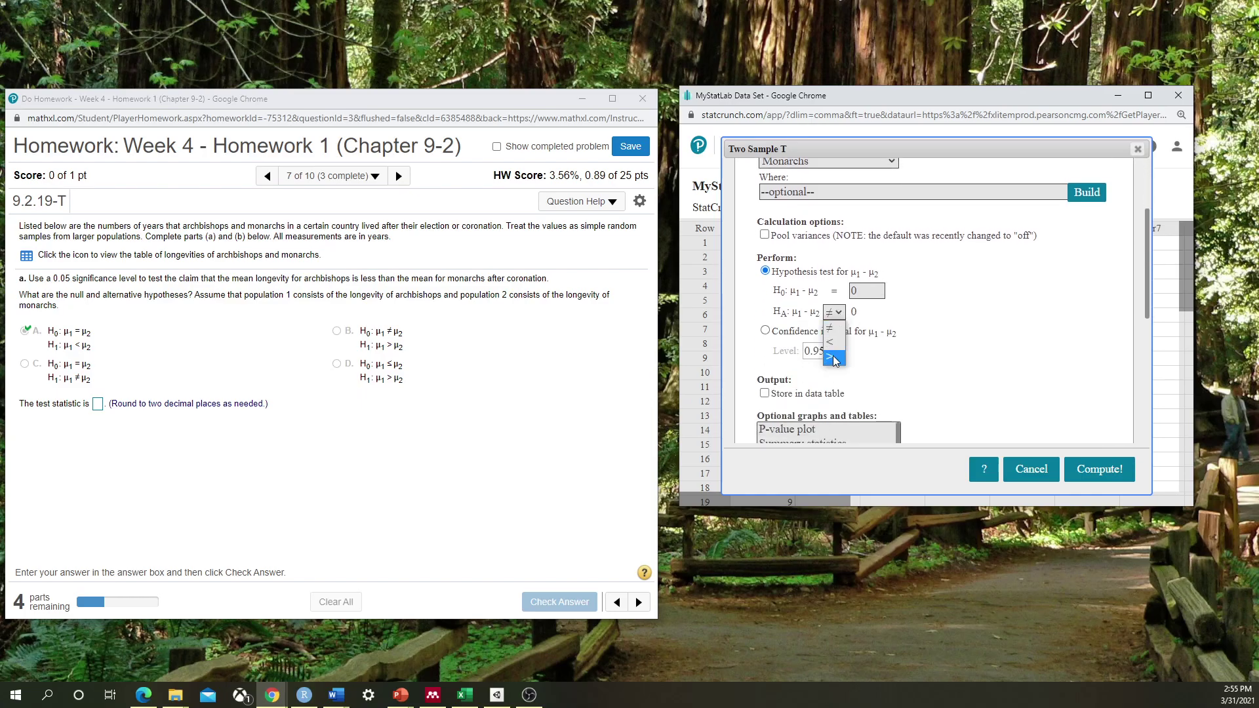
click(833, 341)
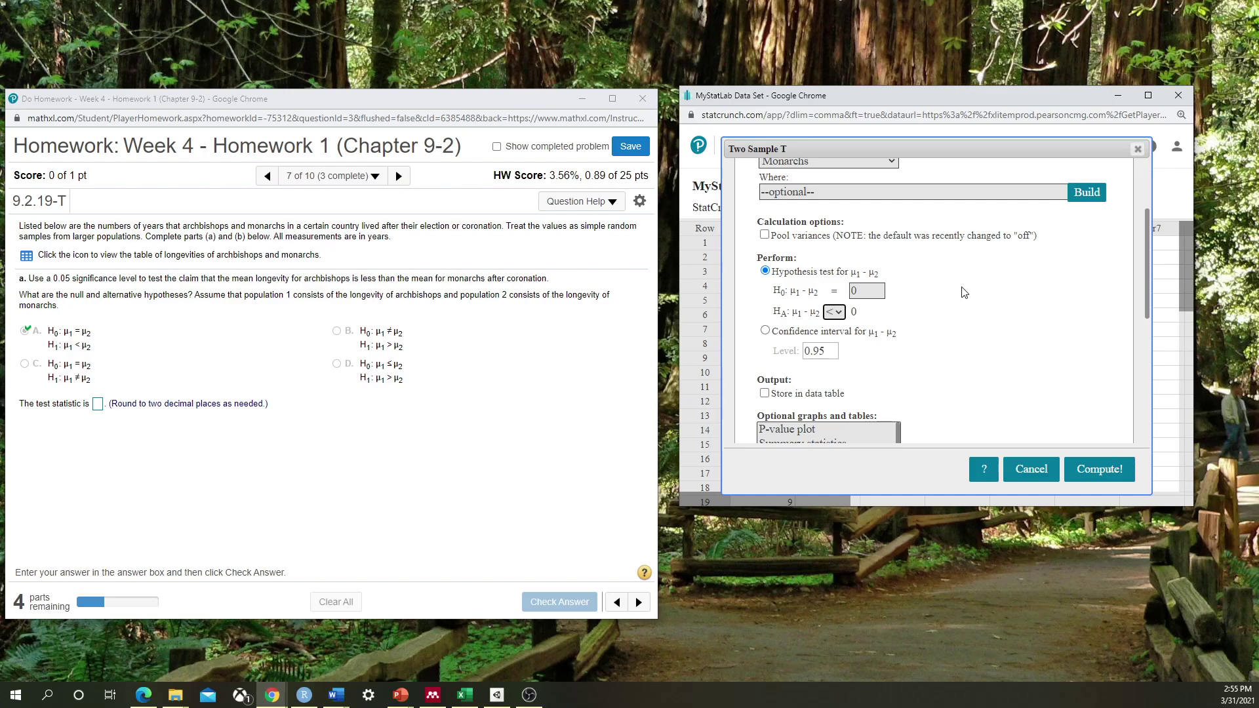
scroll(1015, 359, up, 1)
scroll(1015, 360, down, 3)
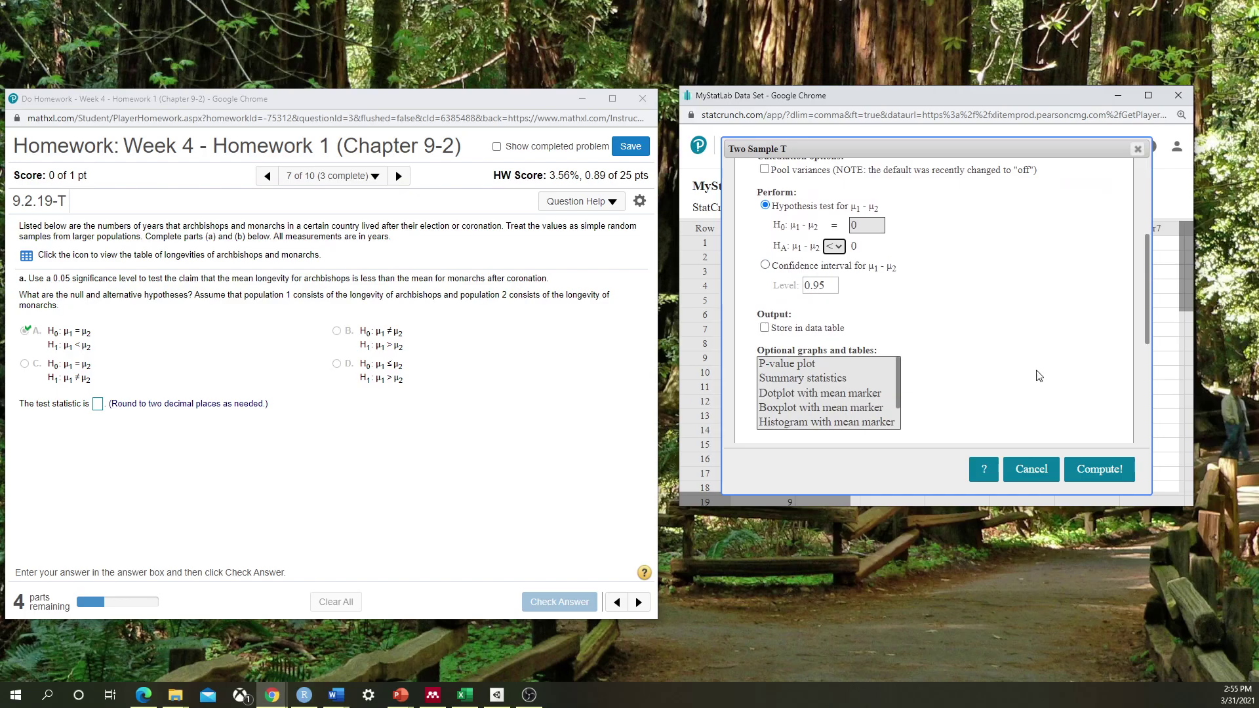
click(1108, 469)
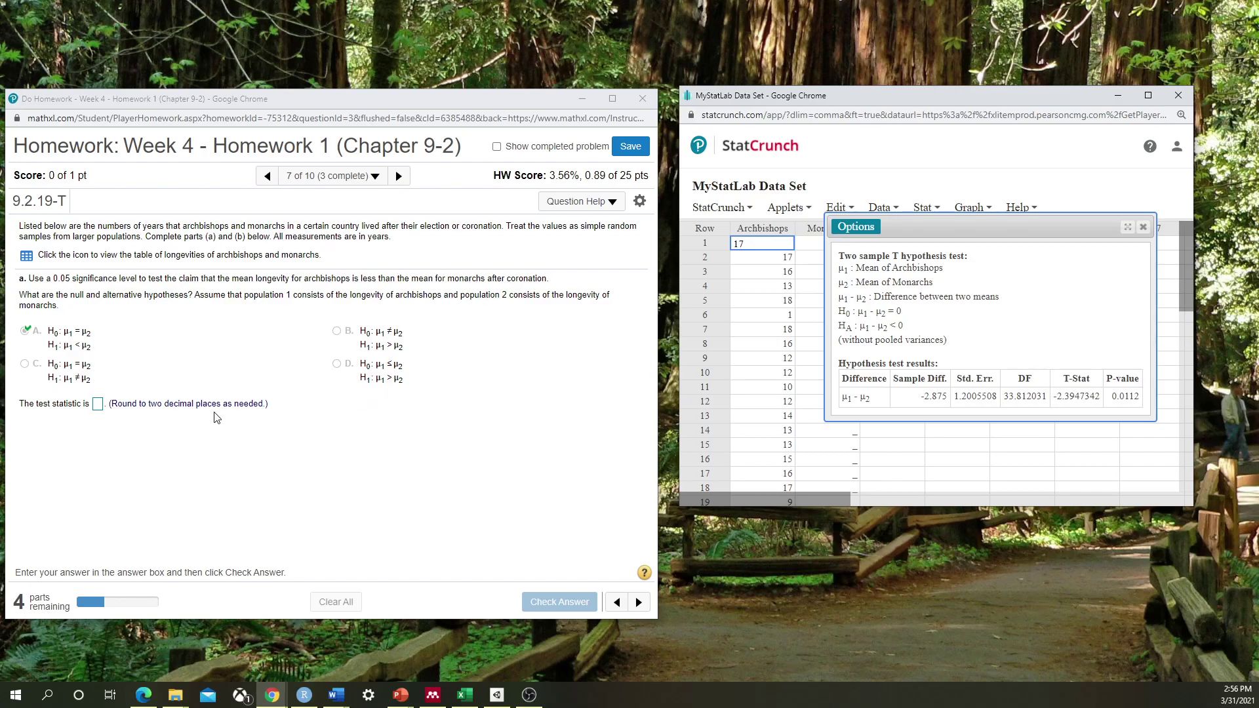
Enter -2.39 as the test statistic for question 9.2.19-T, check the answer and dismiss the feedback
click(104, 402)
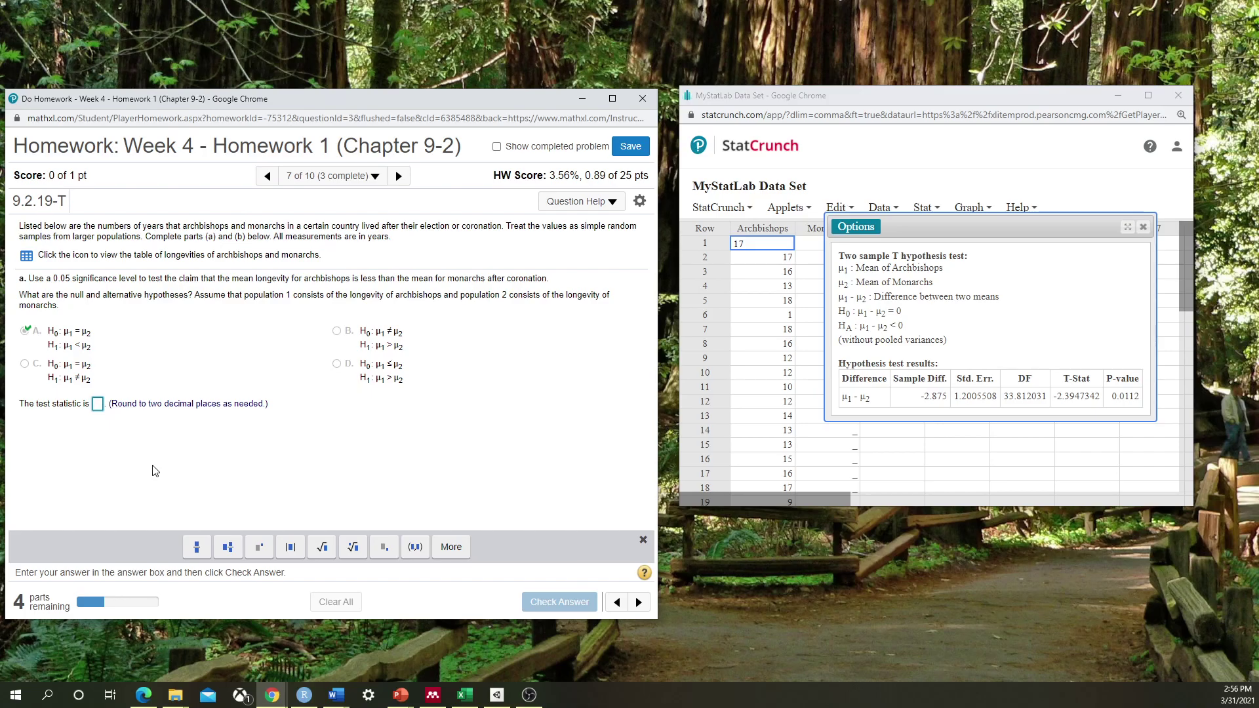
text(-2.)
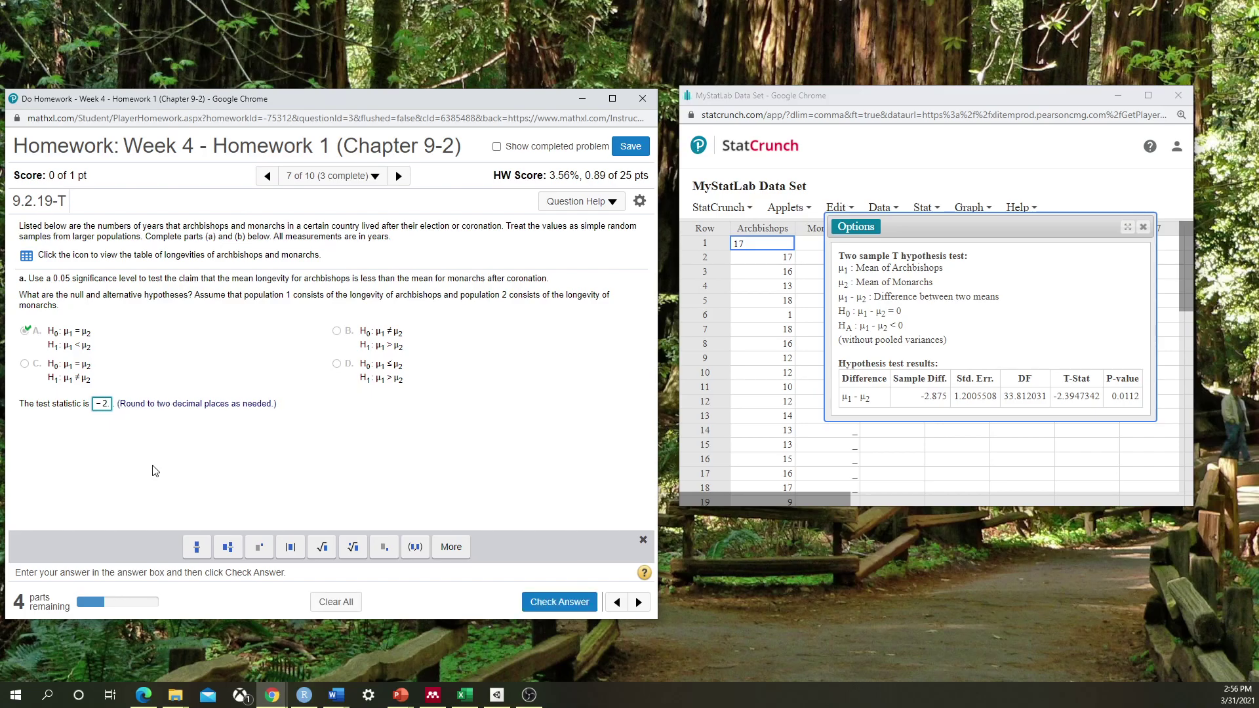
text(39)
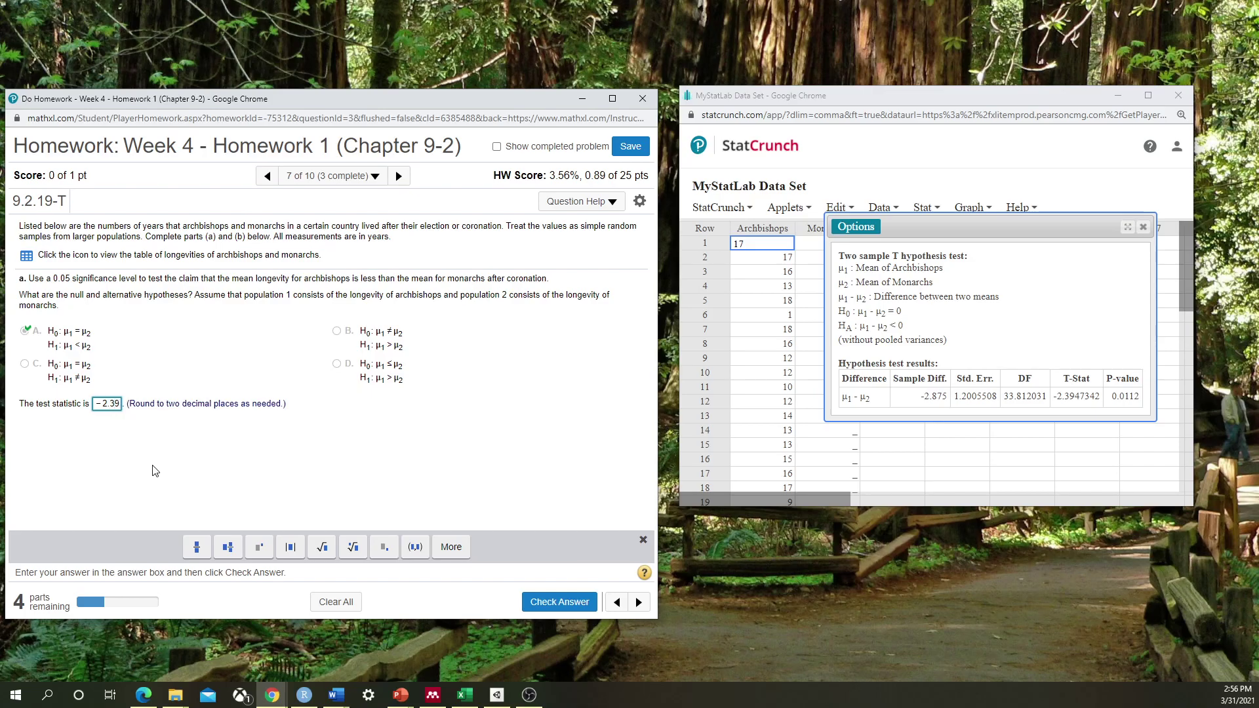
click(560, 602)
click(332, 425)
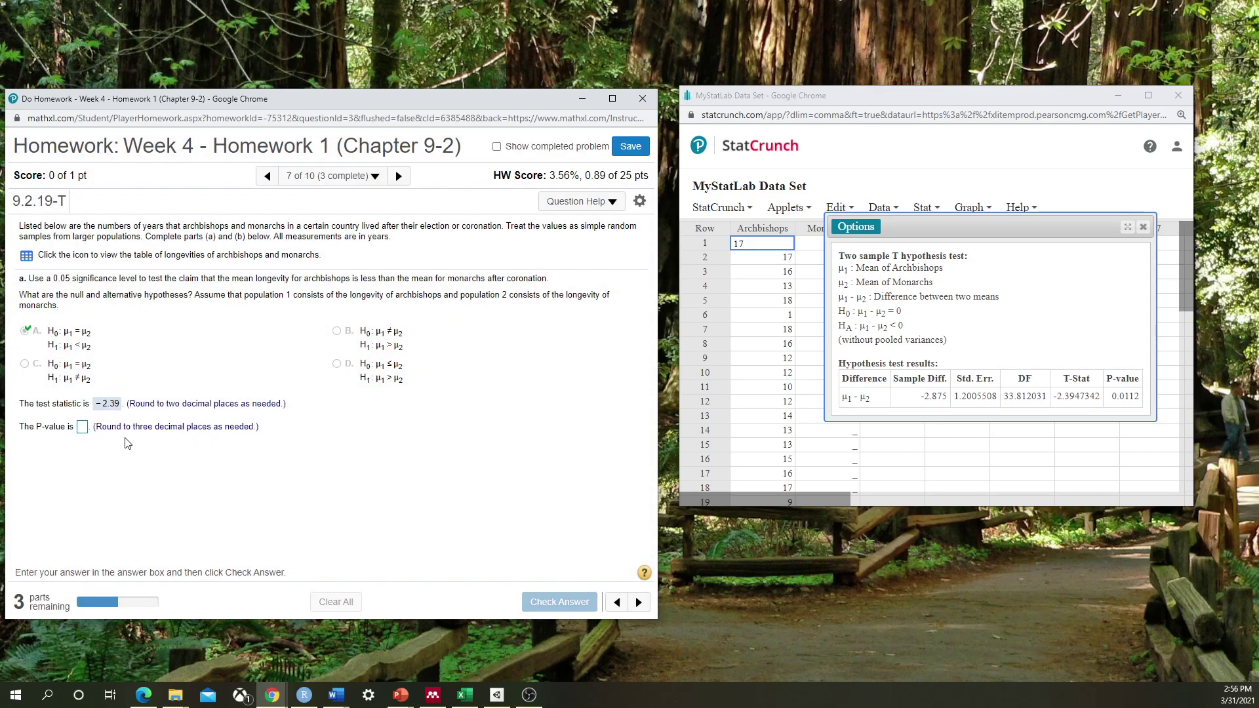
Submit .011 as the P-value for checking, dismiss the feedback, and close the test results along with the StatCrunch data set window
click(82, 429)
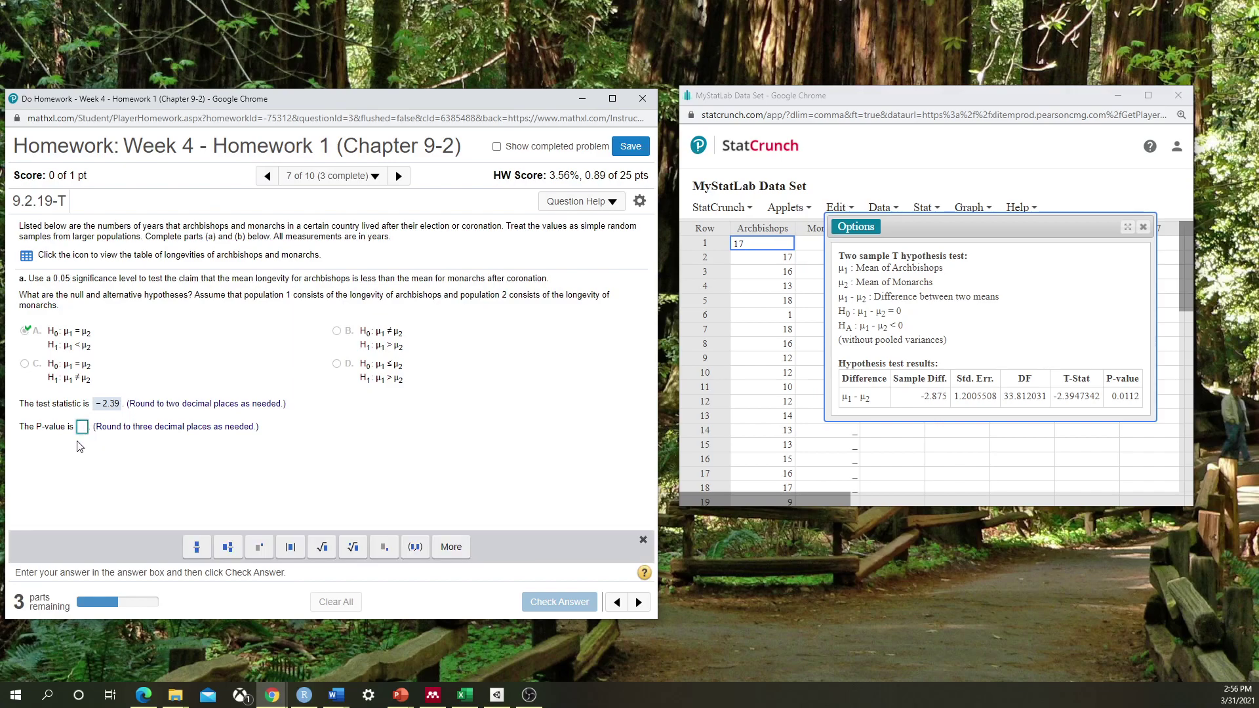
text(.011)
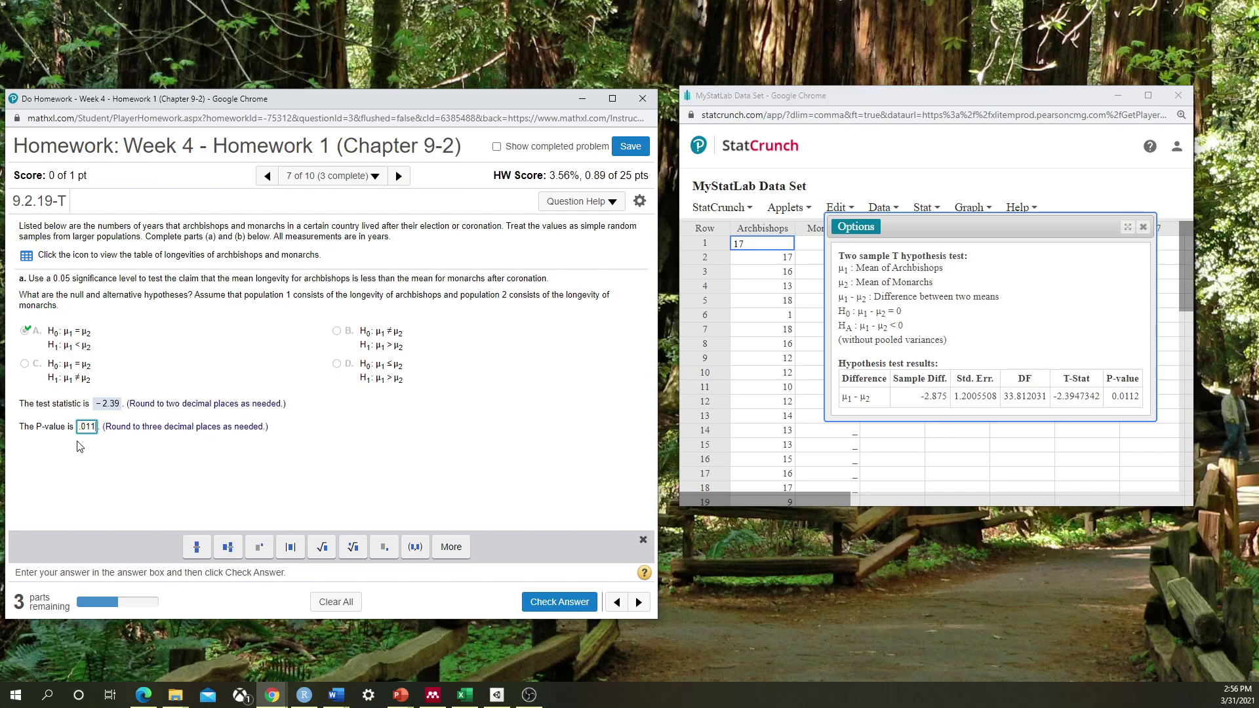
click(559, 602)
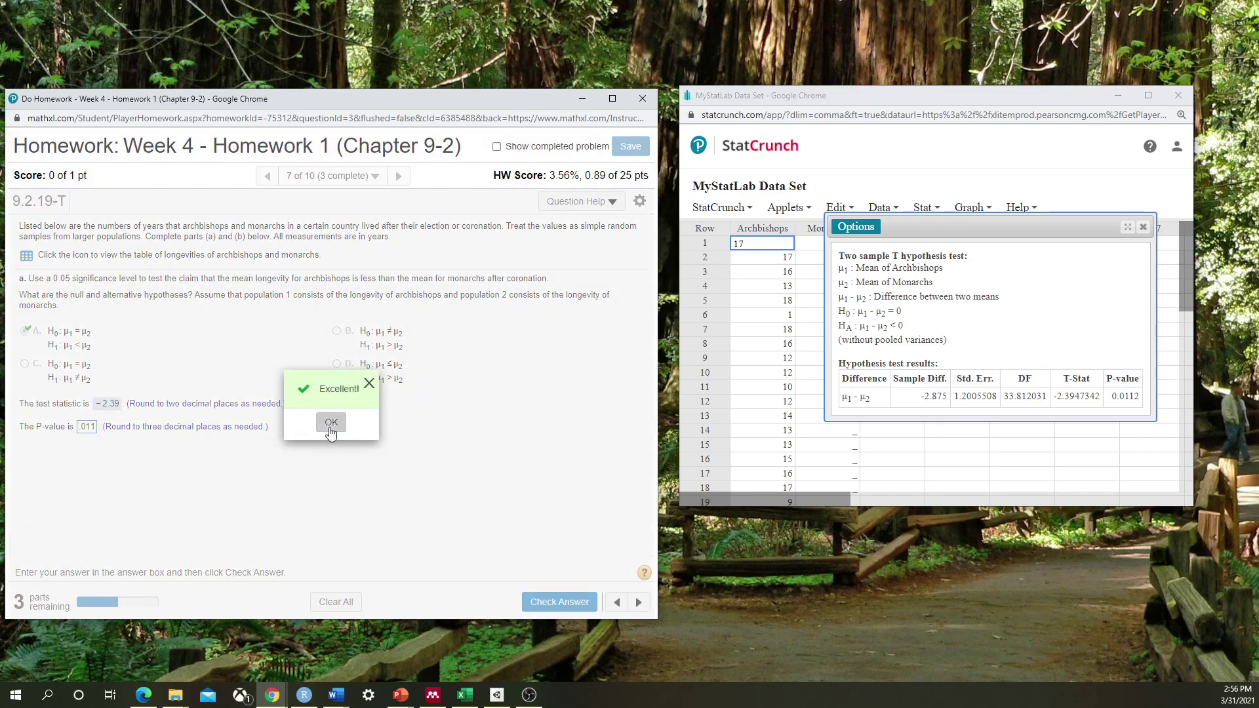
click(331, 423)
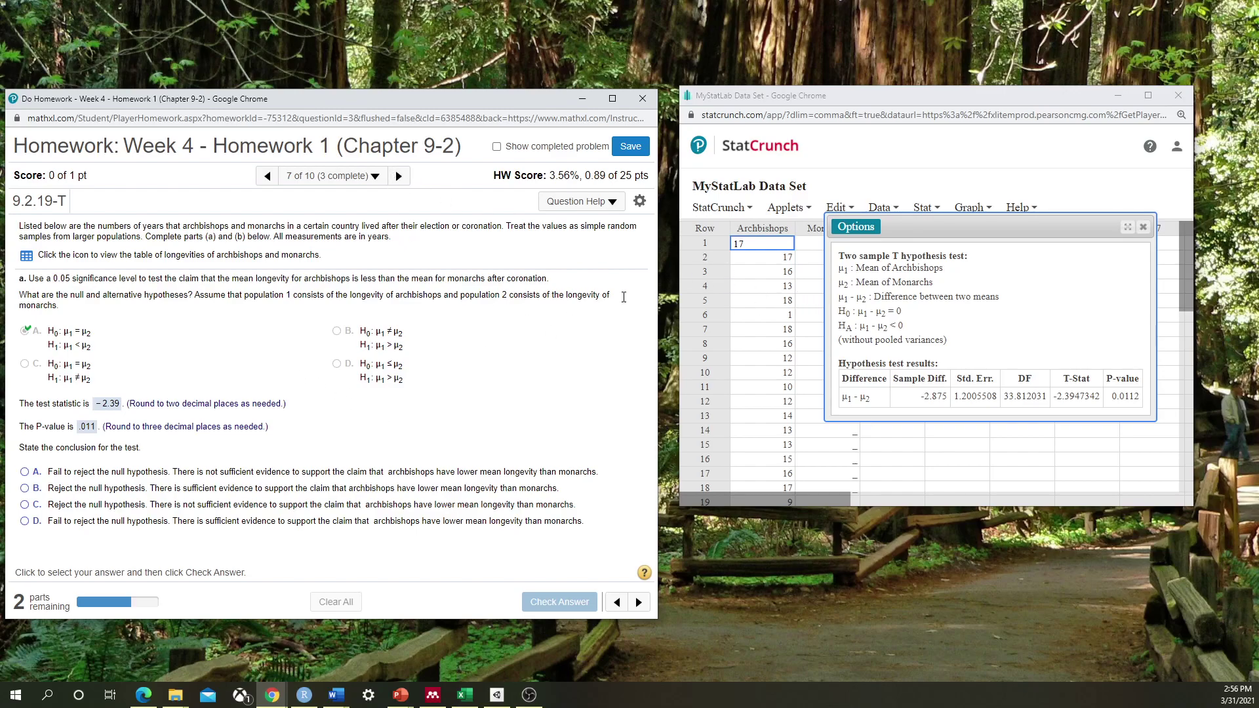
click(1144, 228)
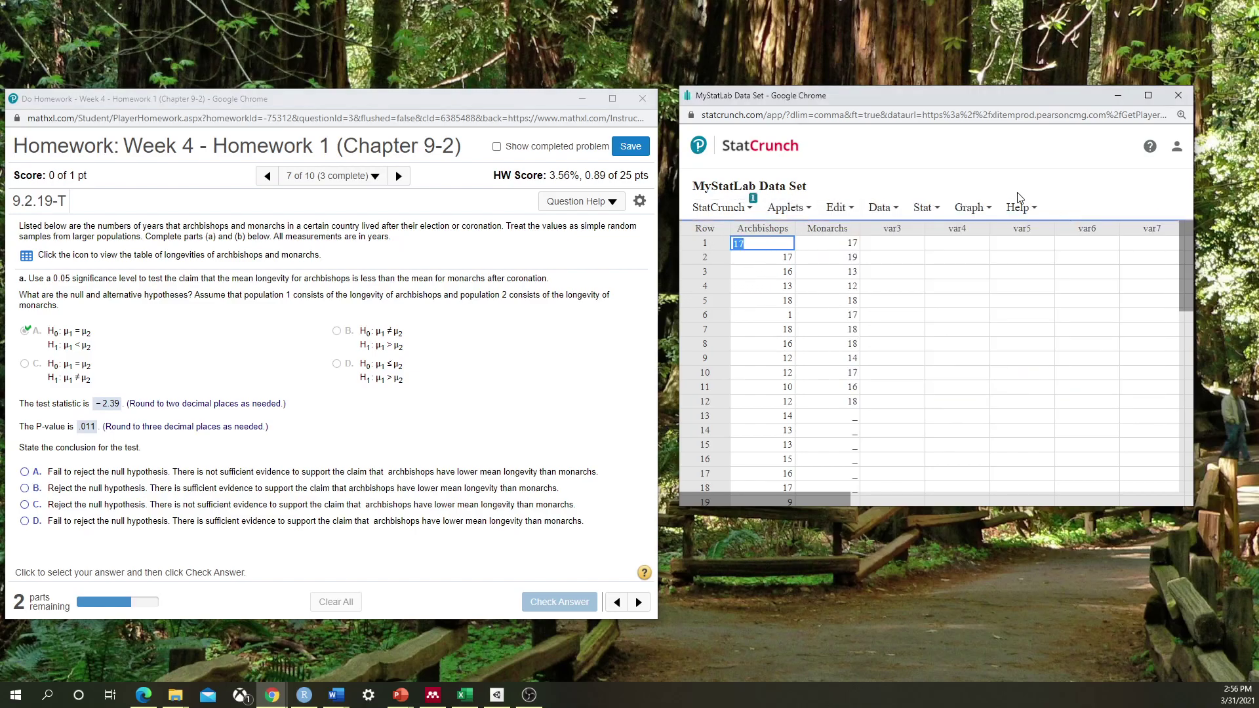
click(1165, 99)
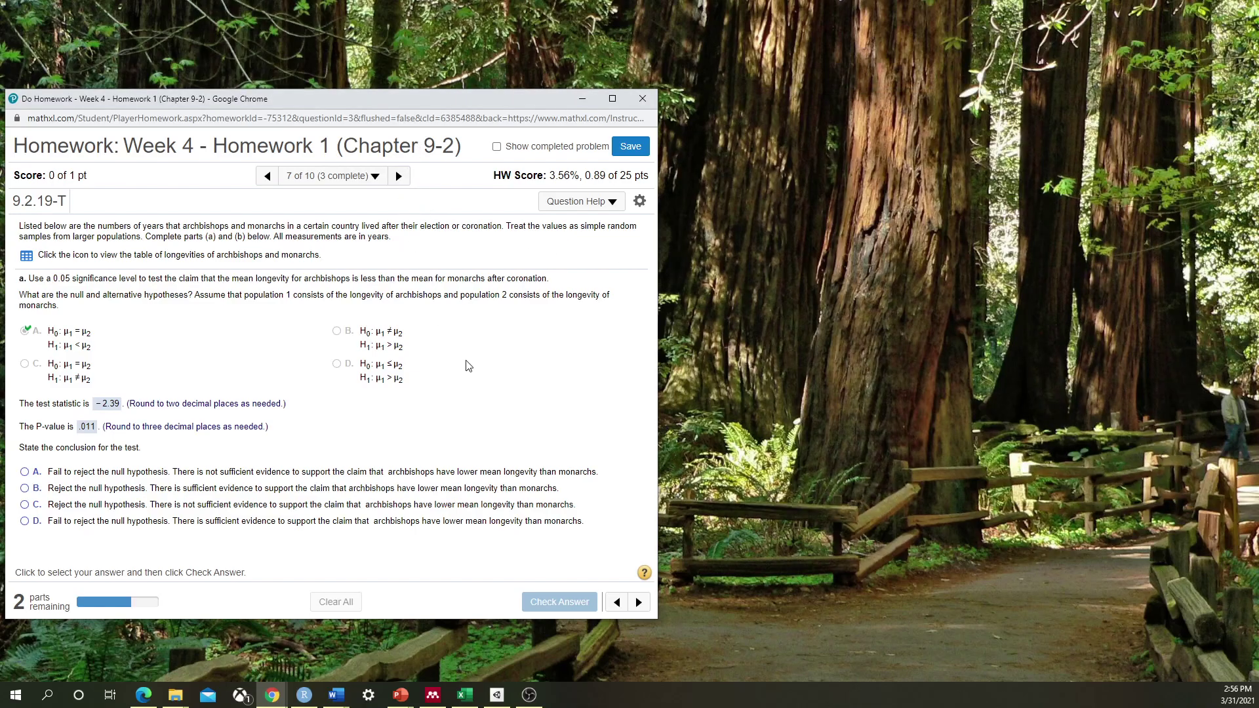